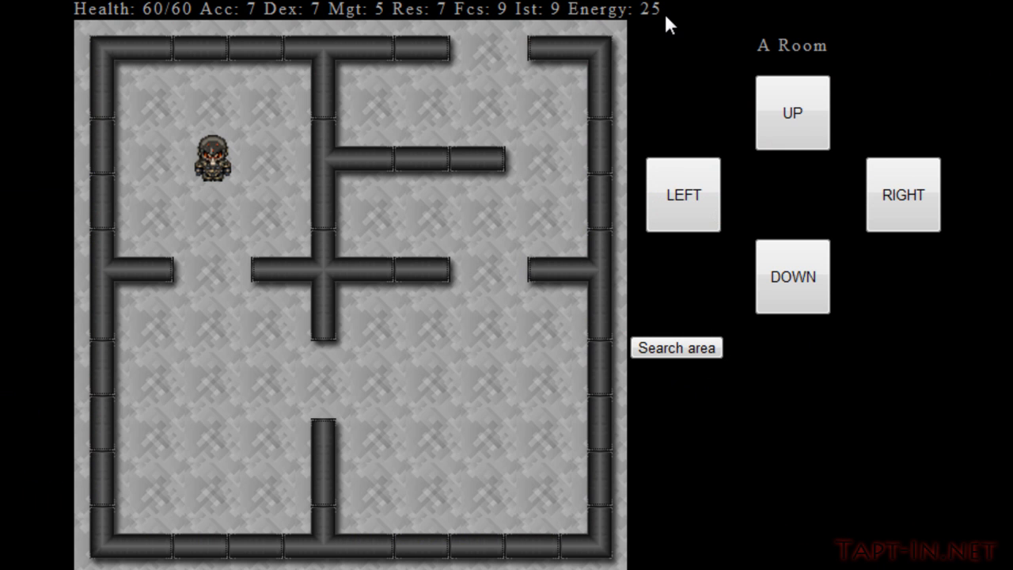
{"action": "scroll", "coordinate": [634, 29], "scroll_direction": "up", "scroll_amount": 2}
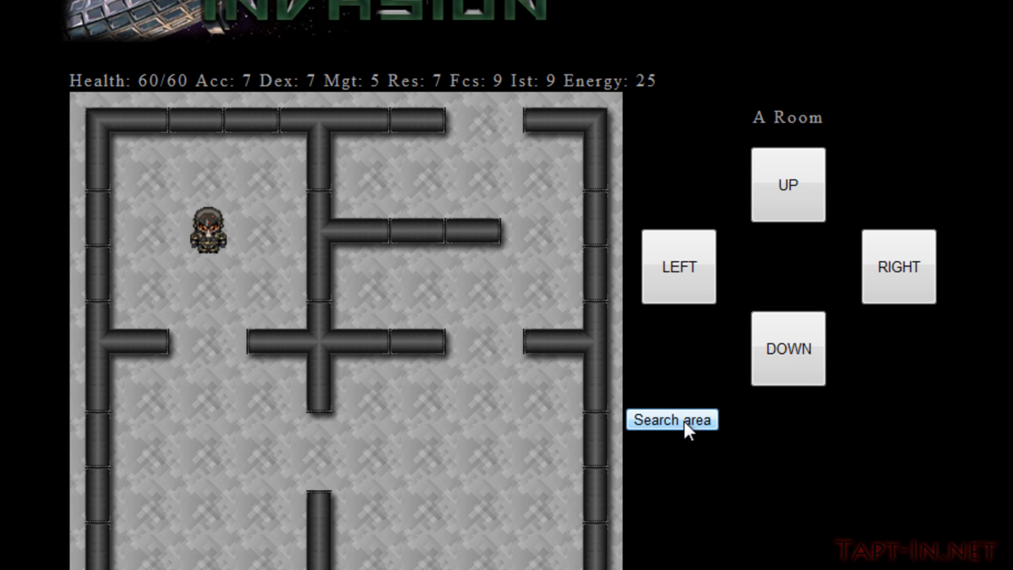
Step: Highlight the Energy value 25 in the stats bar to confirm it, then deselect
{"action": "double_click", "coordinate": [653, 80]}
{"action": "left_click", "coordinate": [644, 91]}
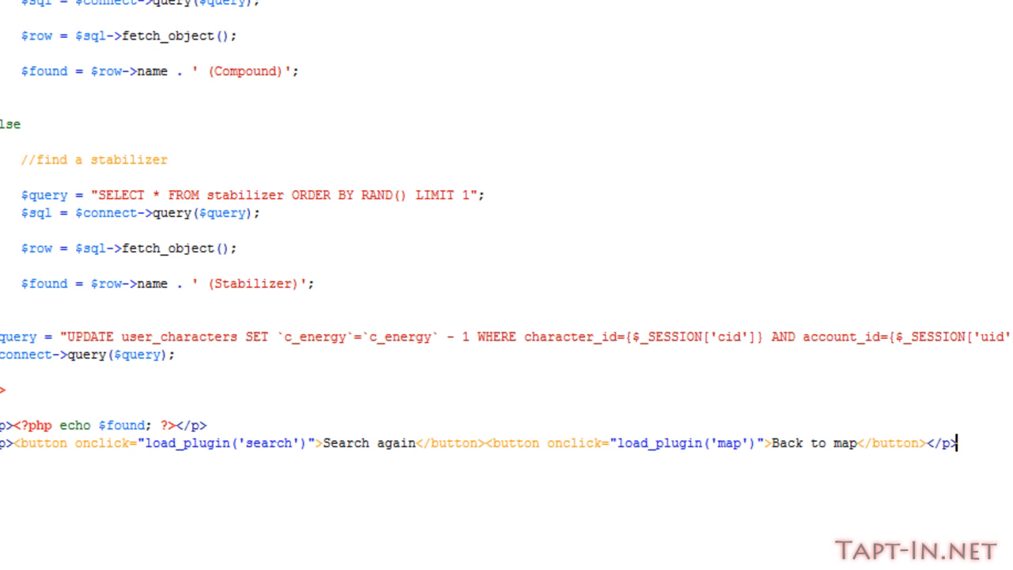
Step: Review the UPDATE user_characters query that subtracts one energy per search and its execution line
{"action": "left_click", "coordinate": [267, 17]}
{"action": "left_click_drag", "start_coordinate": [307, 71], "coordinate": [307, 0]}
{"action": "left_click", "coordinate": [19, 266]}
{"action": "scroll", "coordinate": [16, 332], "scroll_direction": "left", "scroll_amount": 2}
{"action": "scroll", "coordinate": [26, 337], "scroll_direction": "left", "scroll_amount": 2}
{"action": "left_click_drag", "start_coordinate": [93, 336], "coordinate": [126, 338]}
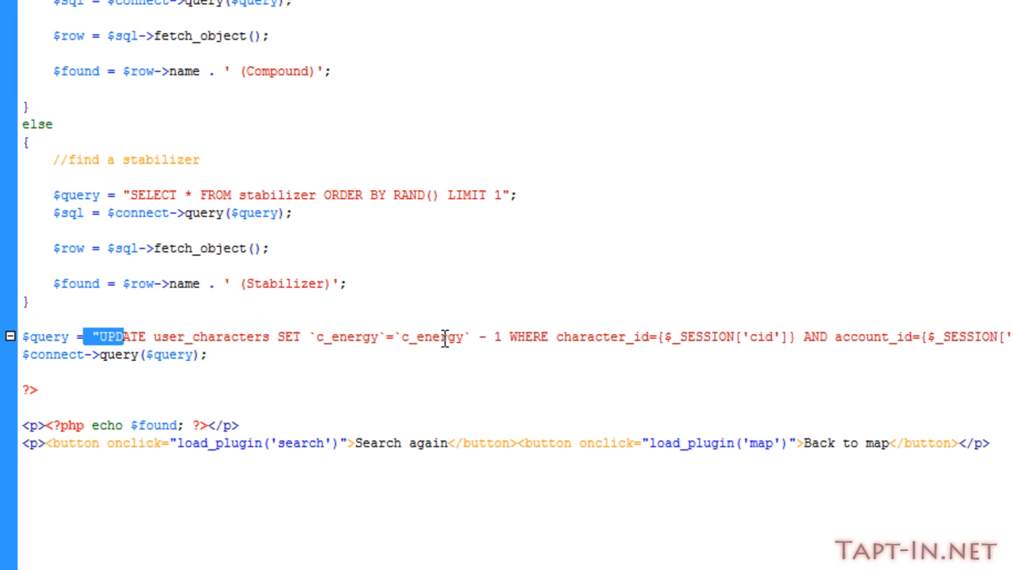
{"action": "left_click", "coordinate": [516, 335]}
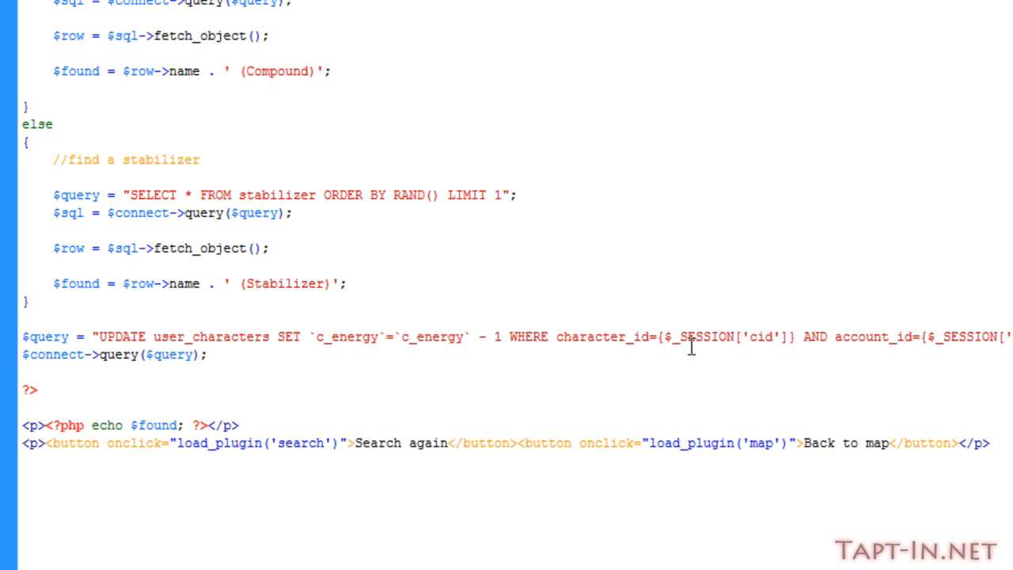
{"action": "scroll", "coordinate": [644, 356], "scroll_direction": "right", "scroll_amount": 2}
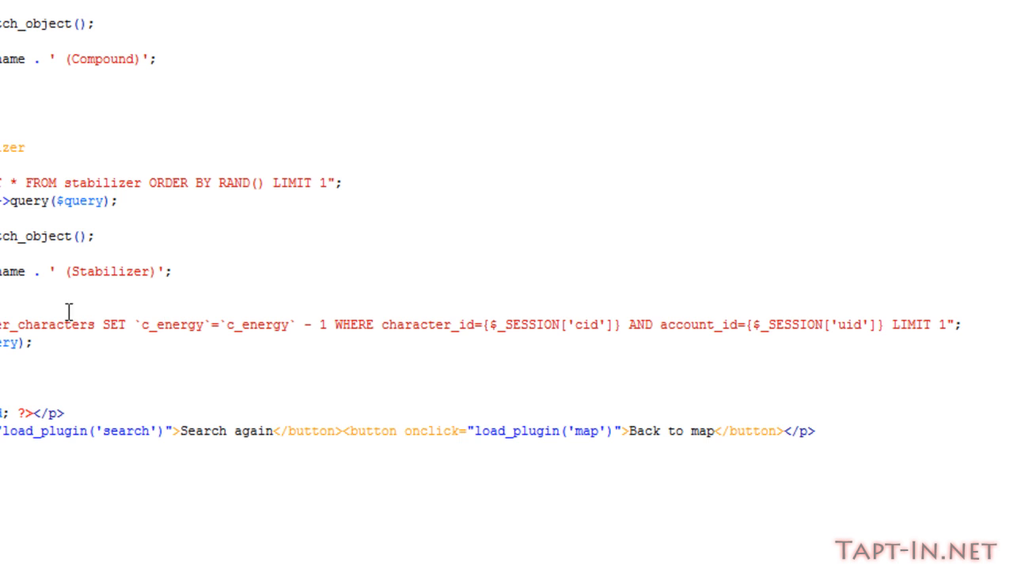
{"action": "scroll", "coordinate": [70, 311], "scroll_direction": "left", "scroll_amount": 3}
{"action": "left_click_drag", "start_coordinate": [276, 318], "coordinate": [79, 334]}
{"action": "left_click", "coordinate": [235, 334]}
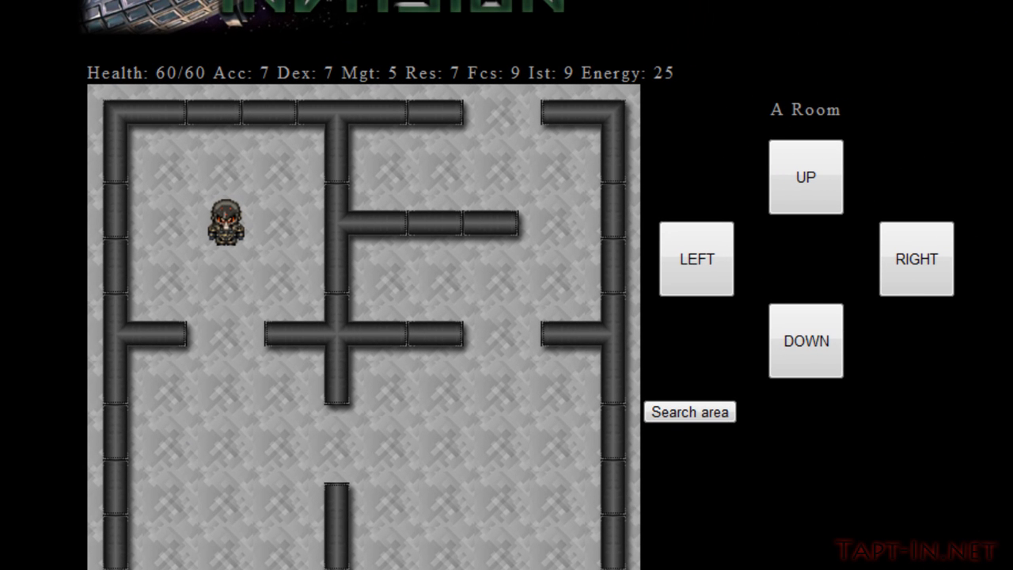
Step: Confirm the stats bar still shows energy 25, then switch back to the code editor
{"action": "left_click_drag", "start_coordinate": [679, 75], "coordinate": [657, 72]}
{"action": "left_click", "coordinate": [674, 84]}
{"action": "key", "text": "alt+Tab"}
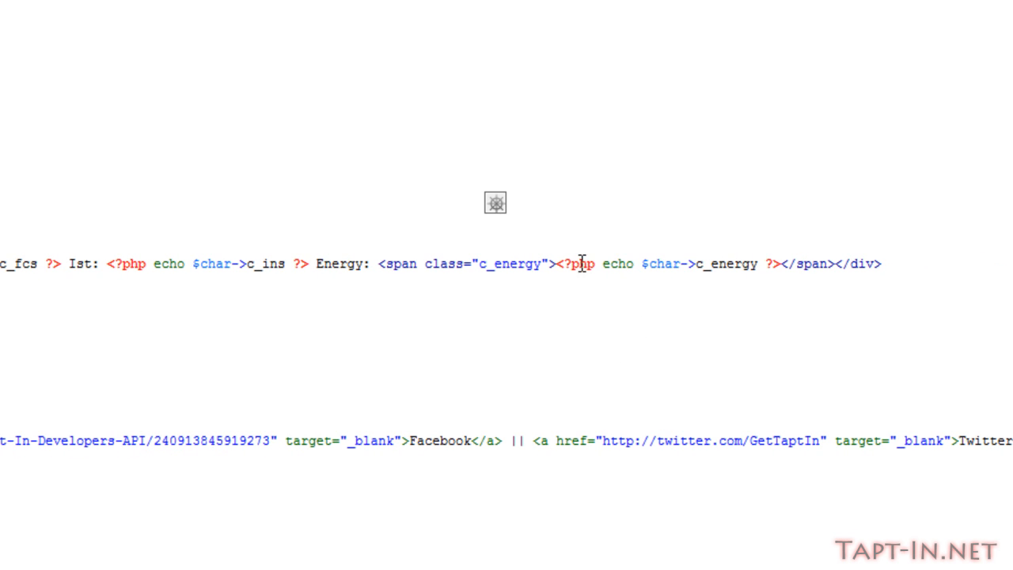
Step: Inspect the php echo $char->c_energy code inside the c_energy span
{"action": "left_click_drag", "start_coordinate": [584, 263], "coordinate": [779, 263]}
{"action": "left_click", "coordinate": [779, 263]}
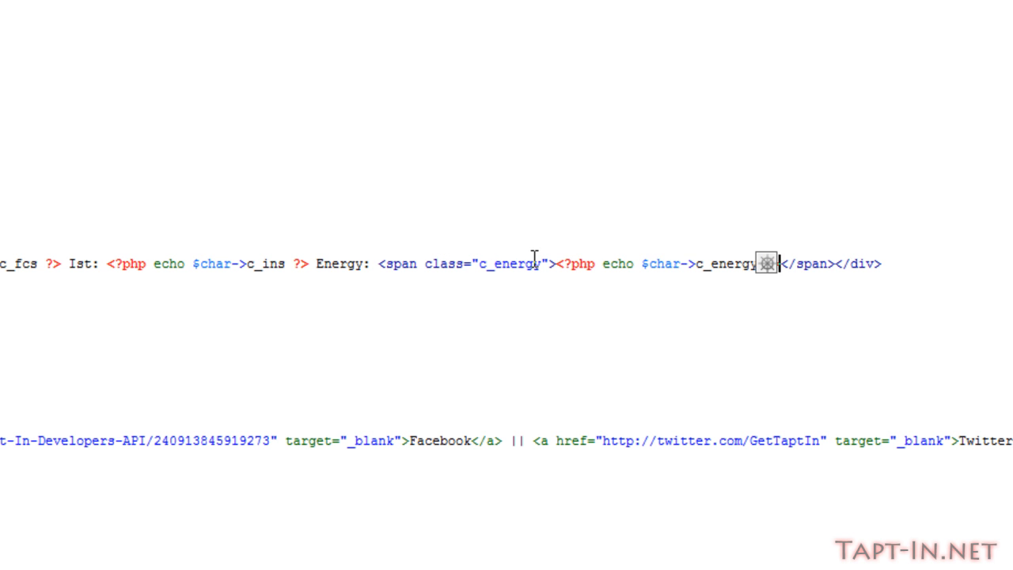
{"action": "scroll", "coordinate": [514, 391], "scroll_direction": "left", "scroll_amount": 5}
{"action": "scroll", "coordinate": [515, 391], "scroll_direction": "left", "scroll_amount": 5}
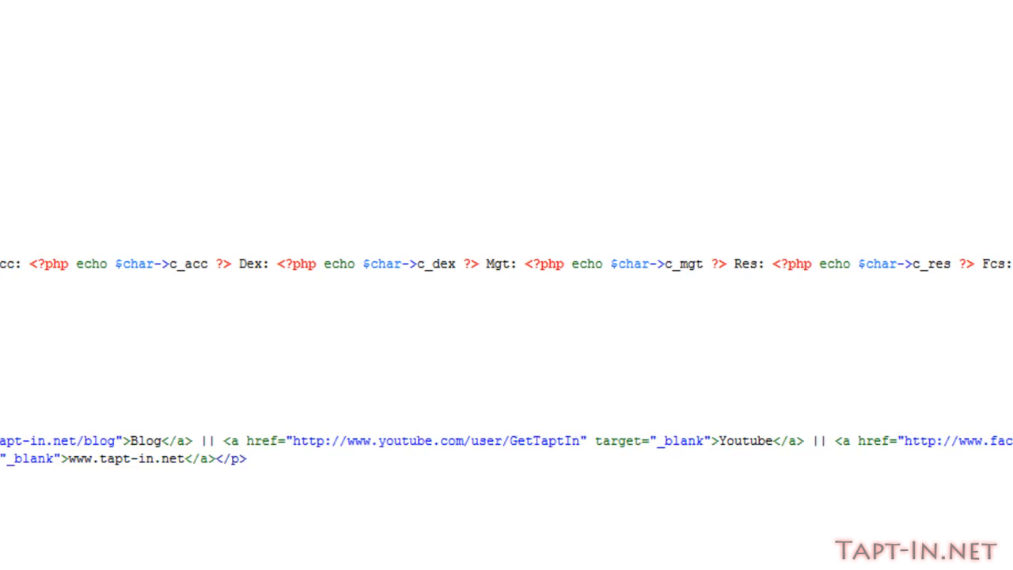
{"action": "scroll", "coordinate": [515, 391], "scroll_direction": "left", "scroll_amount": 5}
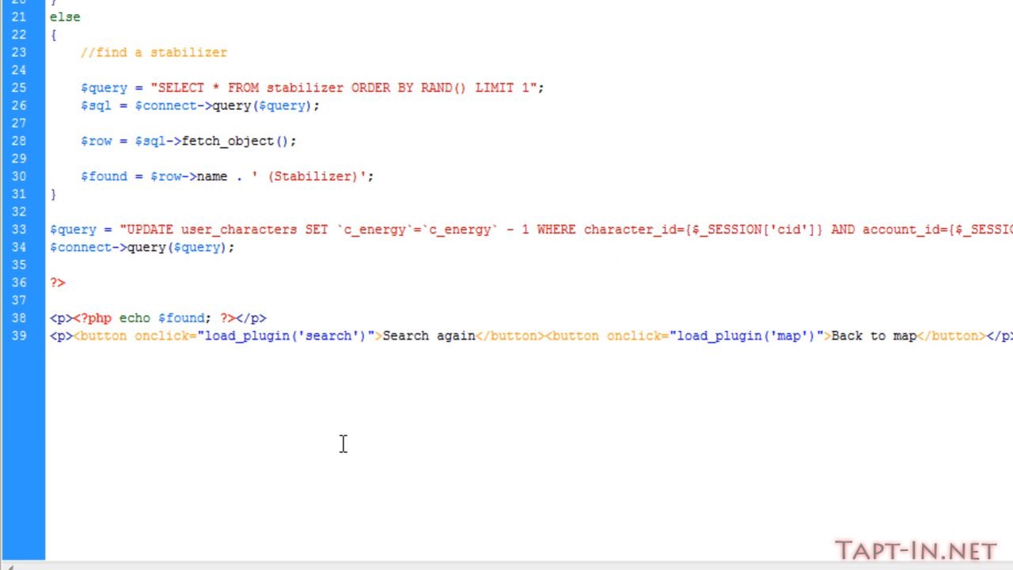
Step: Add a <script> block with a jQuery ready function $(function(){ }); below the search buttons
{"action": "key", "text": "Return"}
{"action": "key", "text": "Return"}
{"action": "type", "text": "<scrip"}
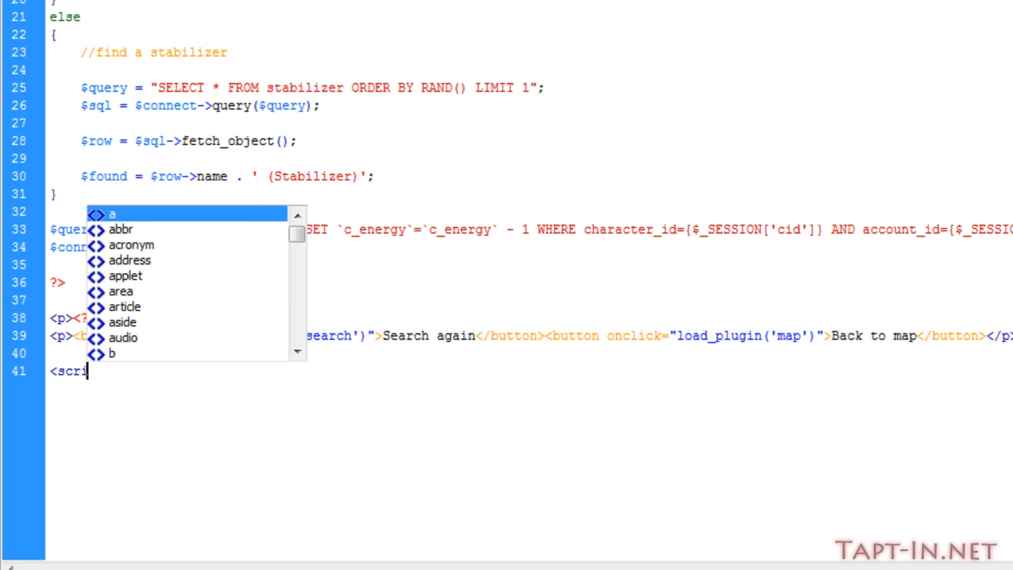
{"action": "type", "text": "t></script>"}
{"action": "key", "text": "Return"}
{"action": "key", "text": "Return"}
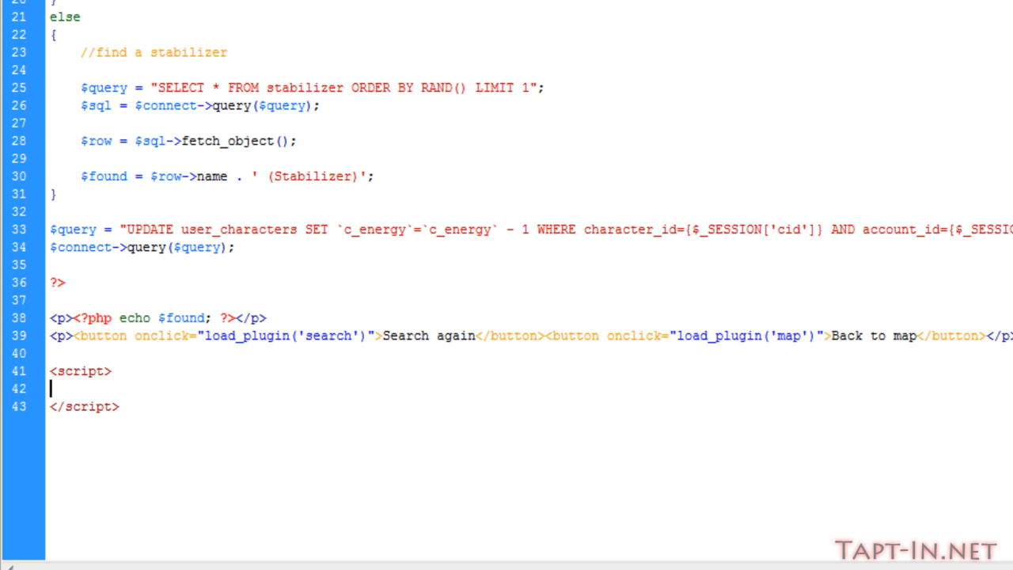
{"action": "type", "text": "$("}
{"action": "type", "text": "function"}
{"action": "type", "text": "(){"}
{"action": "key", "text": "Return"}
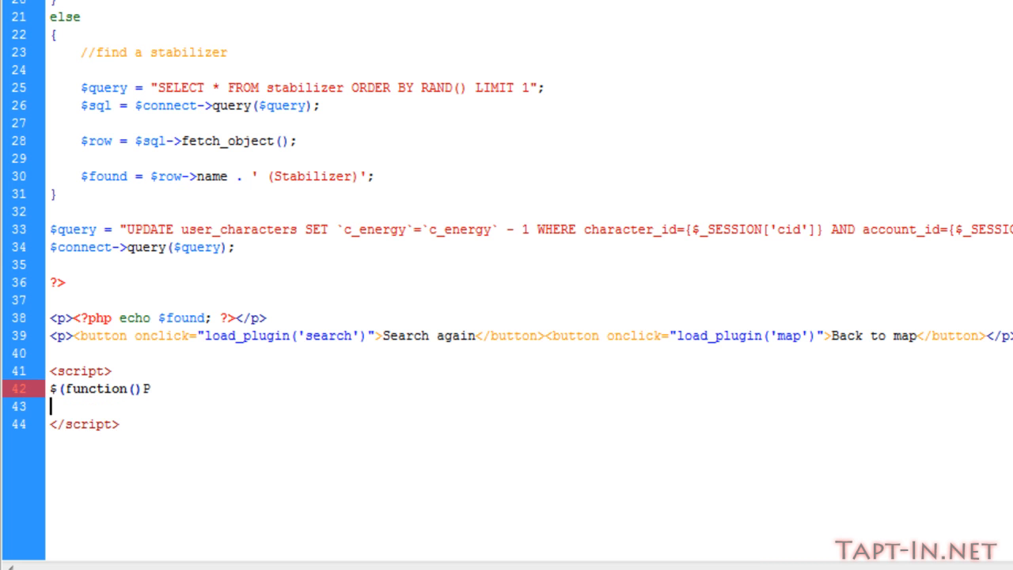
{"action": "key", "text": "BackSpace"}
{"action": "key", "text": "BackSpace"}
{"action": "type", "text": "{"}
{"action": "key", "text": "Return"}
{"action": "key", "text": "Return"}
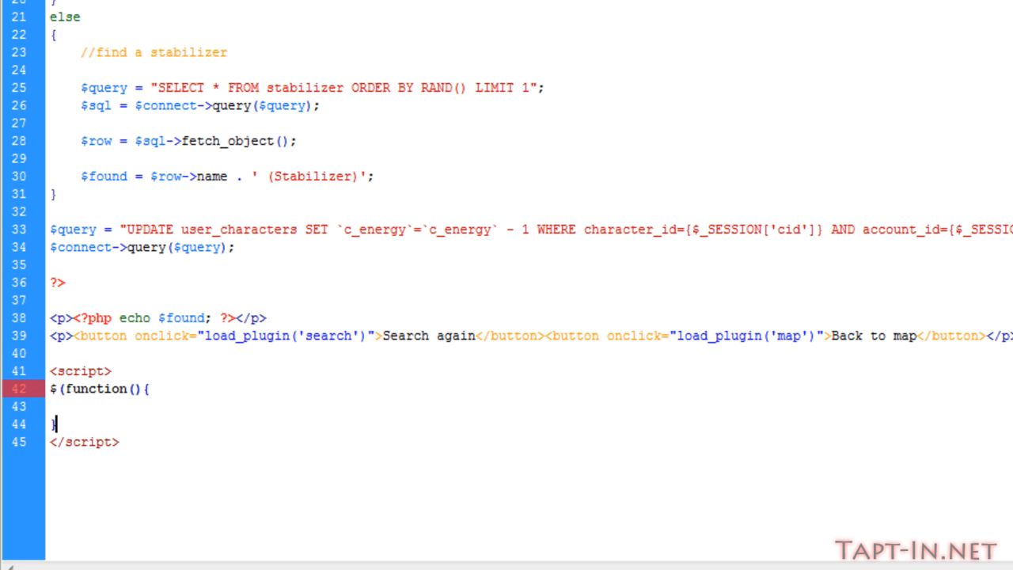
{"action": "type", "text": "});"}
{"action": "key", "text": "Up"}
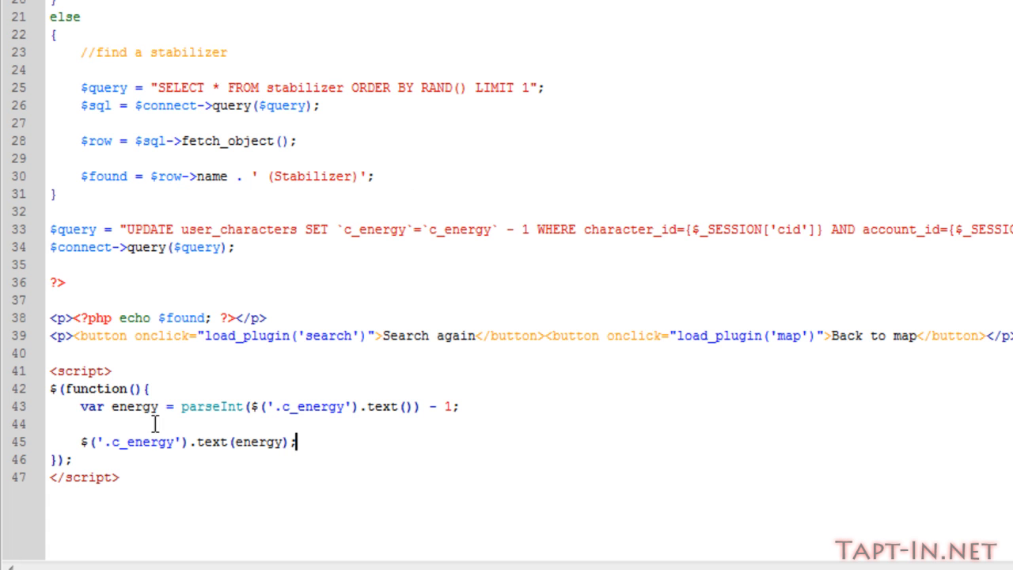
Step: Write var energy = parseInt($('.c_energy').text()) - 1; and review its parts
{"action": "left_click_drag", "start_coordinate": [81, 406], "coordinate": [127, 406]}
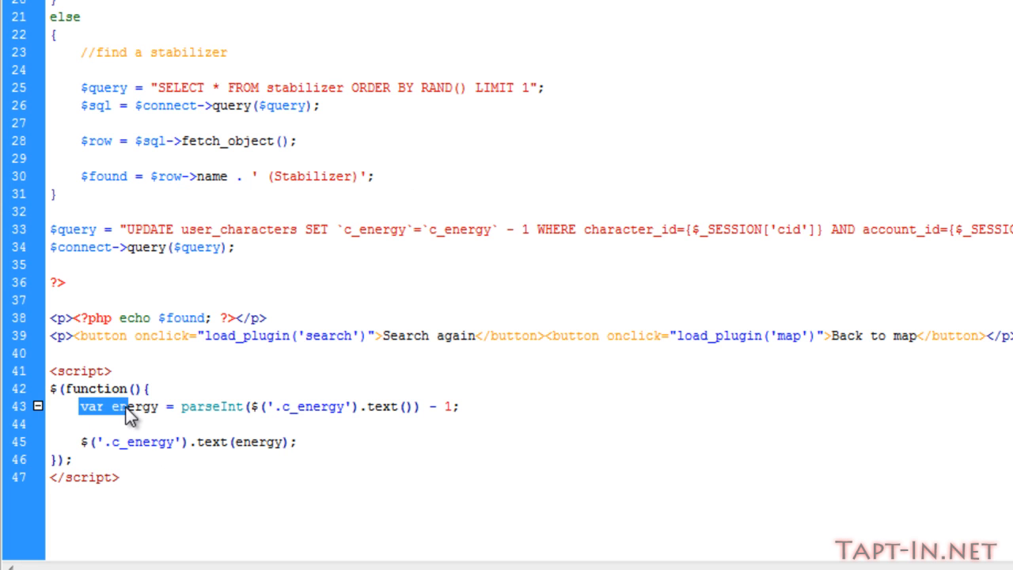
{"action": "left_click", "coordinate": [124, 406]}
{"action": "double_click", "coordinate": [124, 406]}
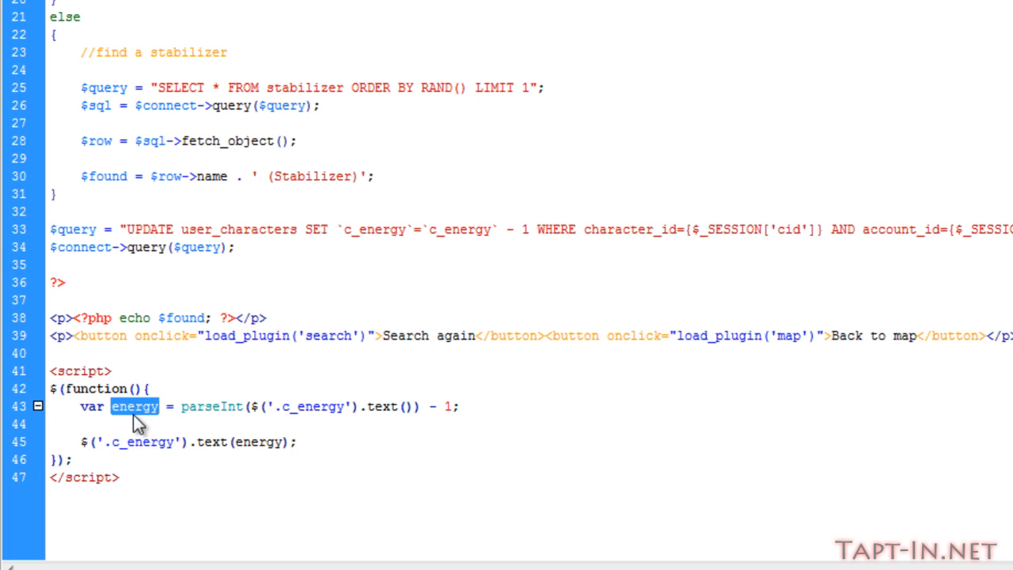
{"action": "left_click", "coordinate": [134, 406]}
{"action": "left_click", "coordinate": [362, 392]}
{"action": "mouse_move", "coordinate": [361, 406]}
{"action": "left_mouse_down"}
{"action": "mouse_move", "coordinate": [241, 406]}
{"action": "mouse_move", "coordinate": [252, 406]}
{"action": "left_mouse_up"}
{"action": "left_click", "coordinate": [236, 406]}
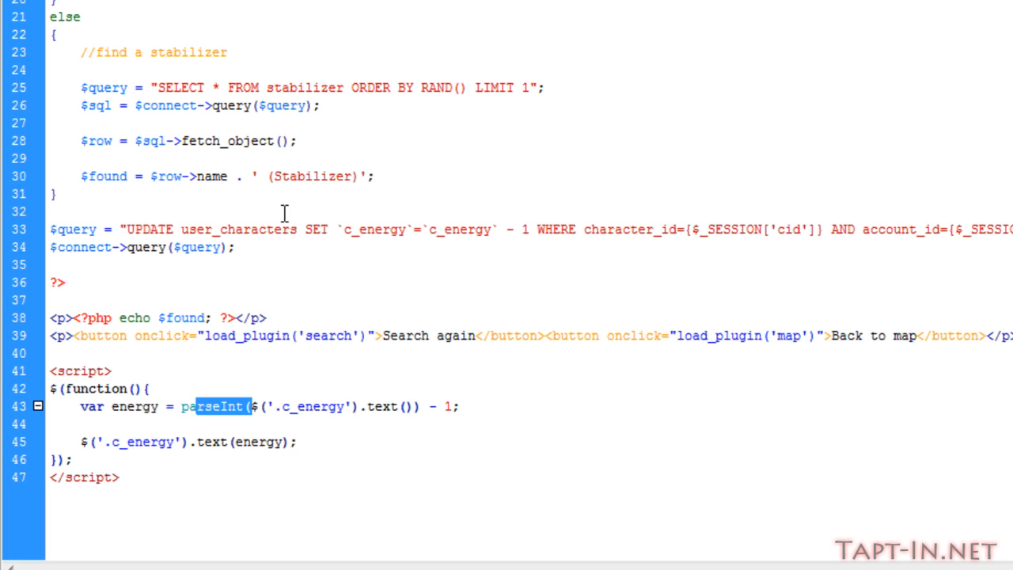
{"action": "left_click_drag", "start_coordinate": [462, 406], "coordinate": [432, 406]}
{"action": "left_click", "coordinate": [319, 406]}
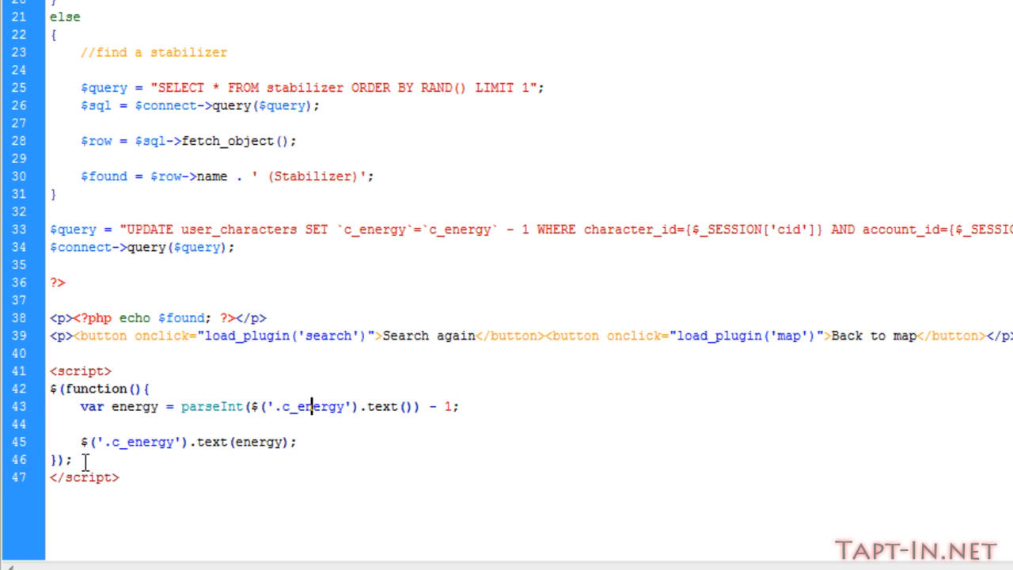
Step: Write $('.c_energy').text(energy); to display the decremented energy and check it
{"action": "mouse_move", "coordinate": [87, 461]}
{"action": "left_mouse_down"}
{"action": "mouse_move", "coordinate": [170, 444]}
{"action": "mouse_move", "coordinate": [118, 442]}
{"action": "left_mouse_up"}
{"action": "left_click", "coordinate": [229, 441]}
{"action": "left_click", "coordinate": [119, 442]}
{"action": "double_click", "coordinate": [258, 440]}
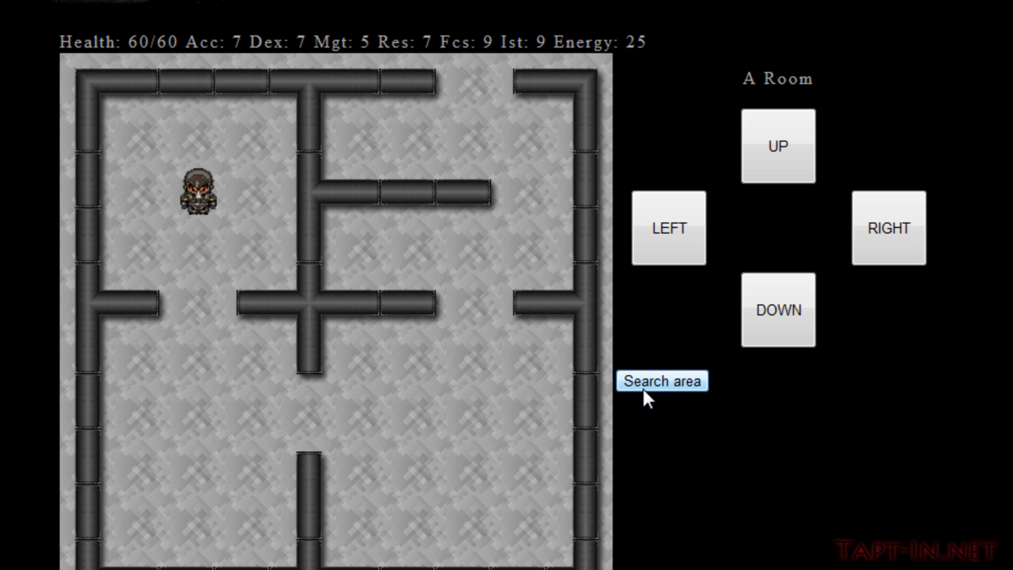
Step: Search again repeatedly, watching displayed energy drop from 24 down to 19
{"action": "left_click", "coordinate": [654, 388]}
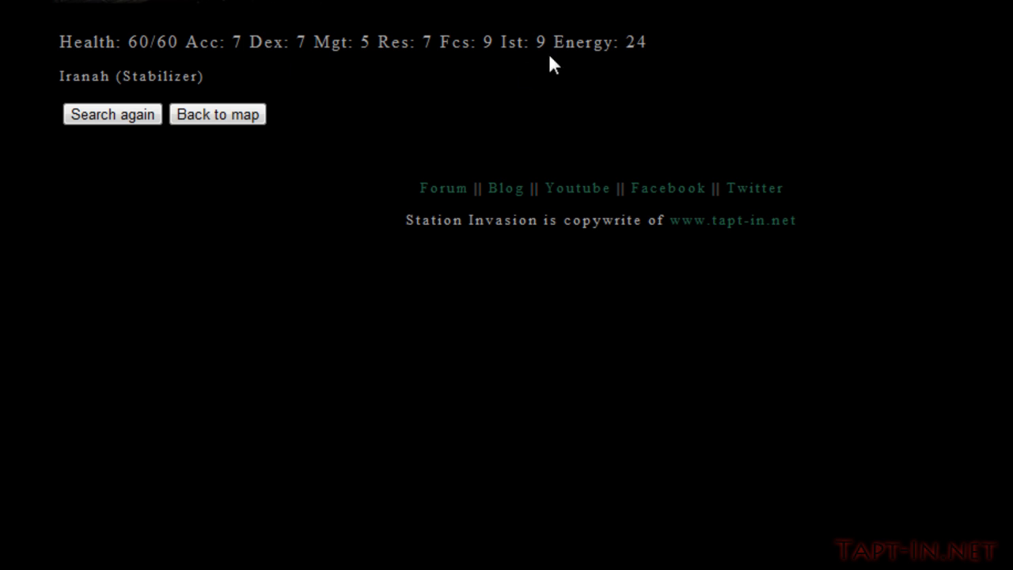
{"action": "left_click_drag", "start_coordinate": [627, 41], "coordinate": [647, 44]}
{"action": "left_click", "coordinate": [110, 115]}
{"action": "left_click", "coordinate": [115, 119]}
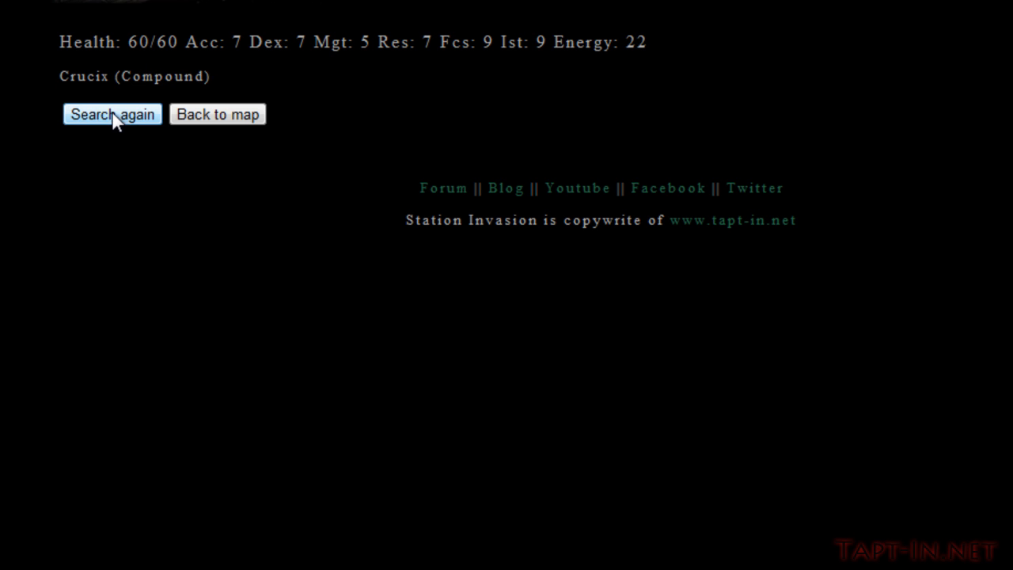
{"action": "left_click", "coordinate": [115, 119]}
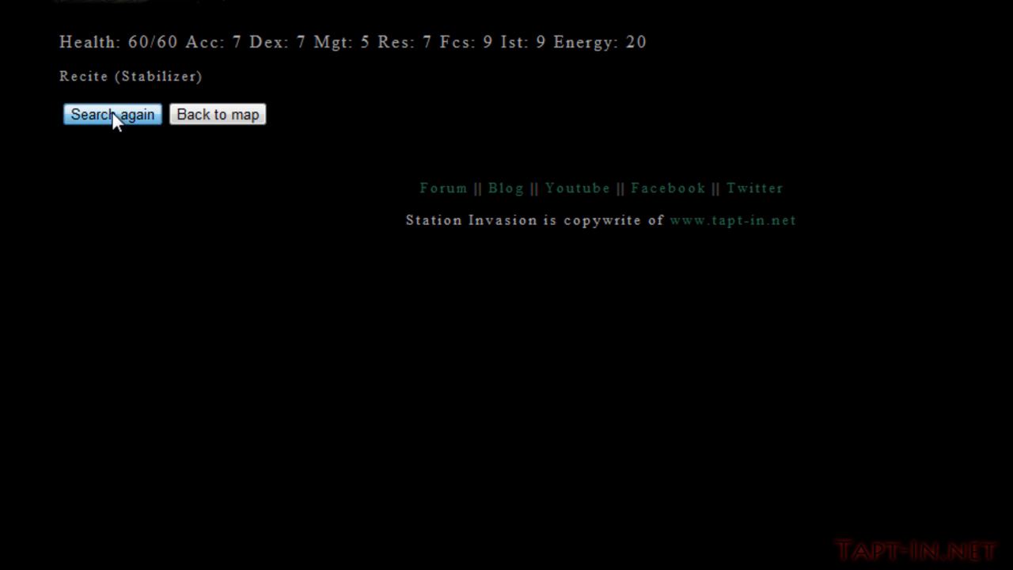
{"action": "left_click", "coordinate": [115, 120]}
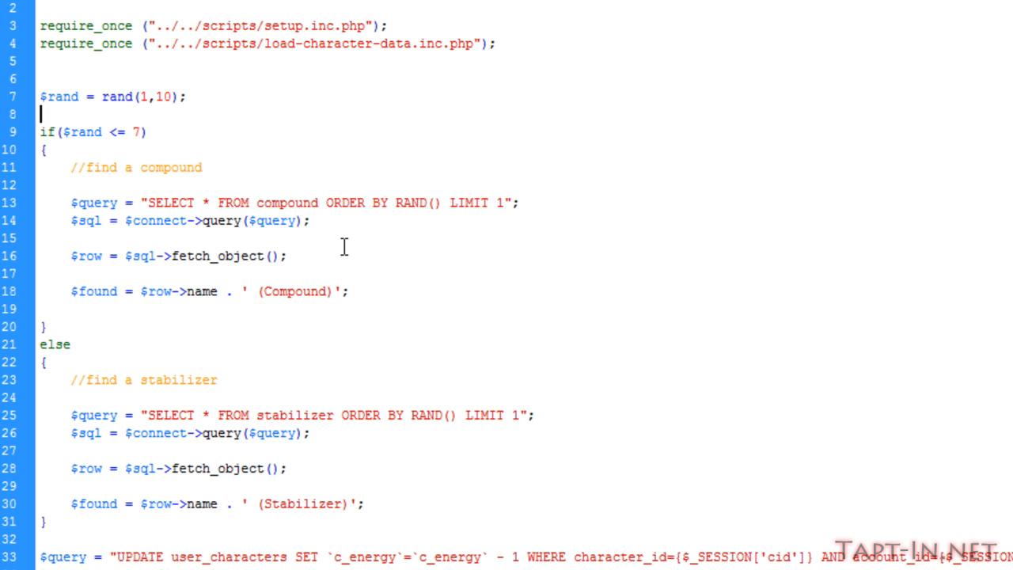
Step: Insert if($char->c_energy < 1) { } else { above the $rand line
{"action": "key", "text": "Return"}
{"action": "key", "text": "Return"}
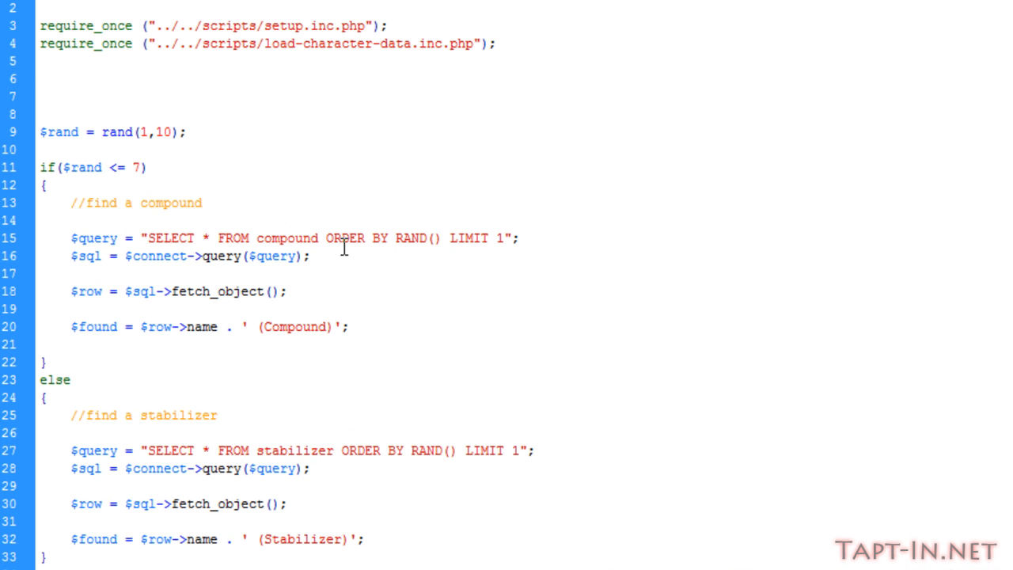
{"action": "type", "text": "if("}
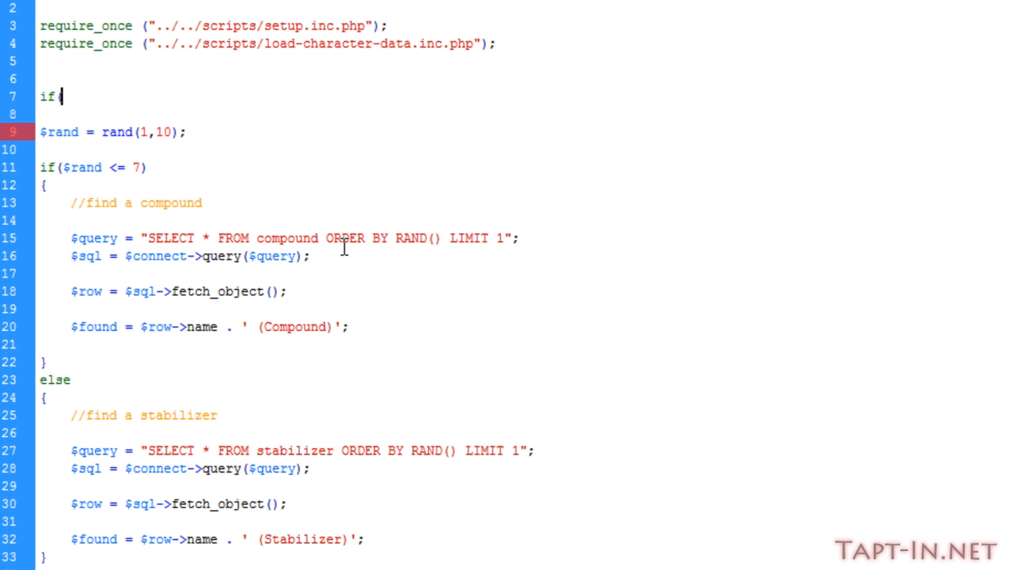
{"action": "type", "text": "$c"}
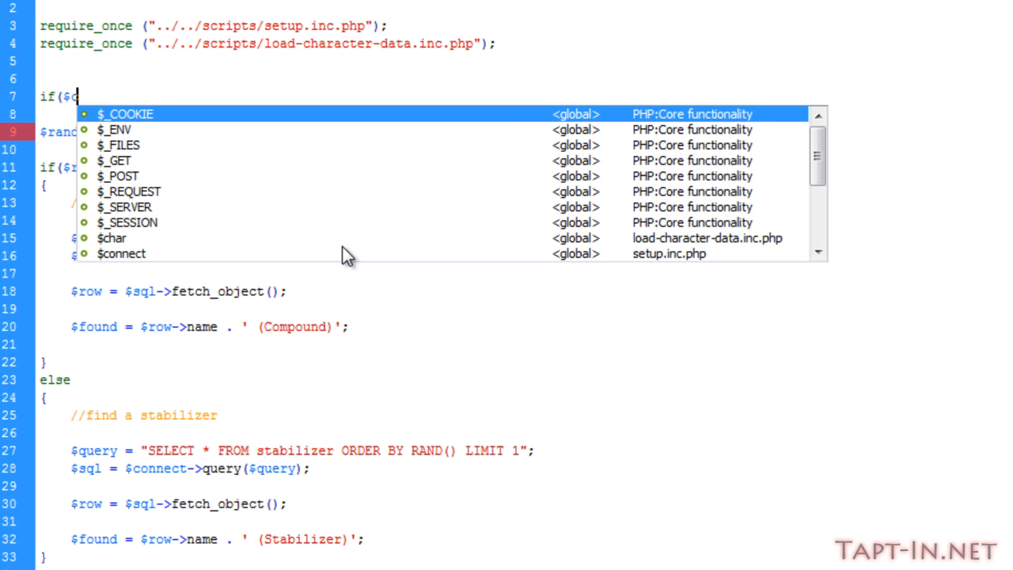
{"action": "type", "text": "har"}
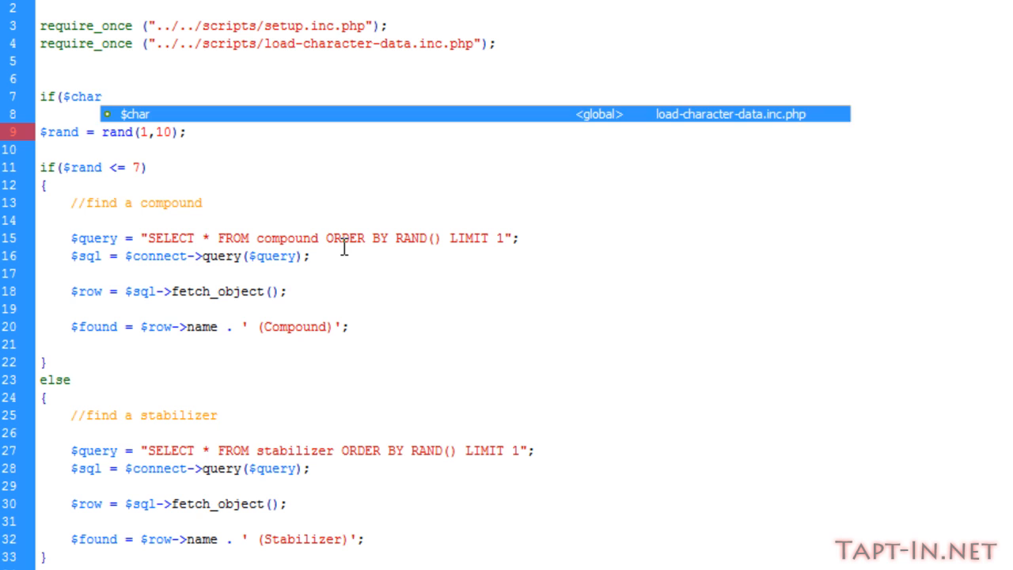
{"action": "type", "text": "->c_"}
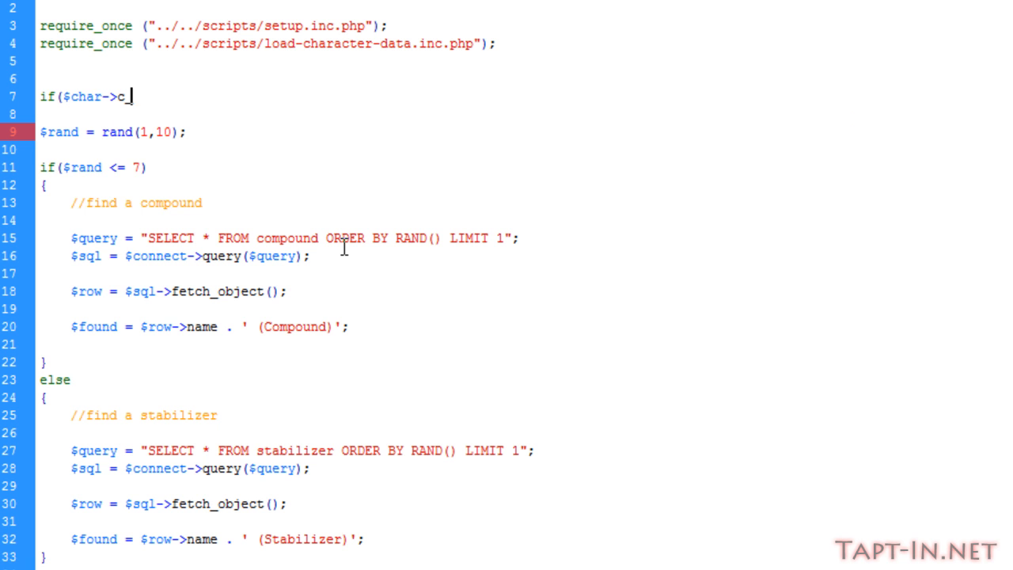
{"action": "type", "text": "en"}
{"action": "key", "text": "BackSpace"}
{"action": "type", "text": "en"}
{"action": "key", "text": "BackSpace"}
{"action": "key", "text": "BackSpace"}
{"action": "type", "text": "nergy"}
{"action": "type", "text": " <"}
{"action": "type", "text": " 1)"}
{"action": "key", "text": "Return"}
{"action": "type", "text": "{"}
{"action": "key", "text": "Return"}
{"action": "key", "text": "Return"}
{"action": "type", "text": "}"}
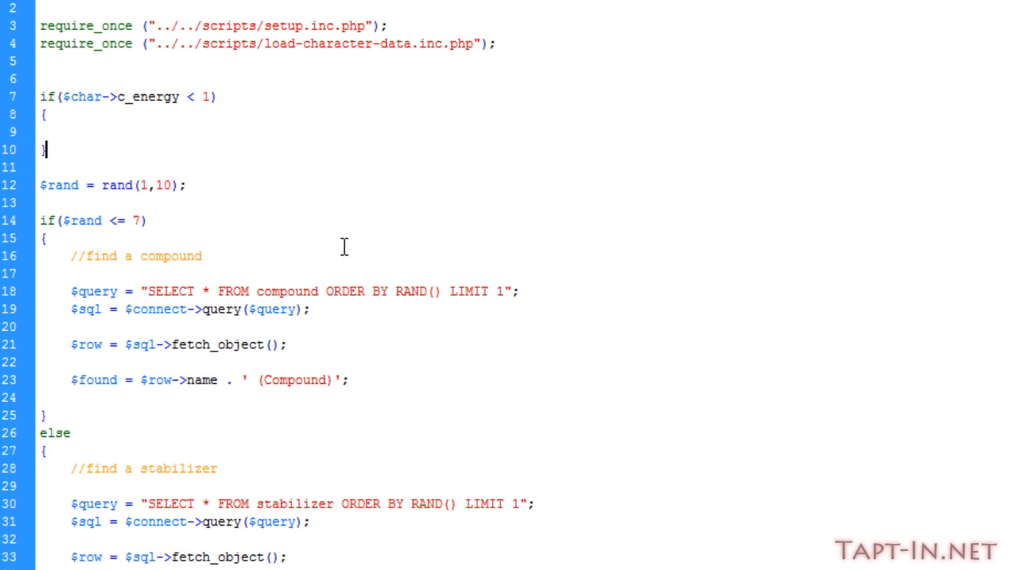
{"action": "key", "text": "Return"}
{"action": "type", "text": "else"}
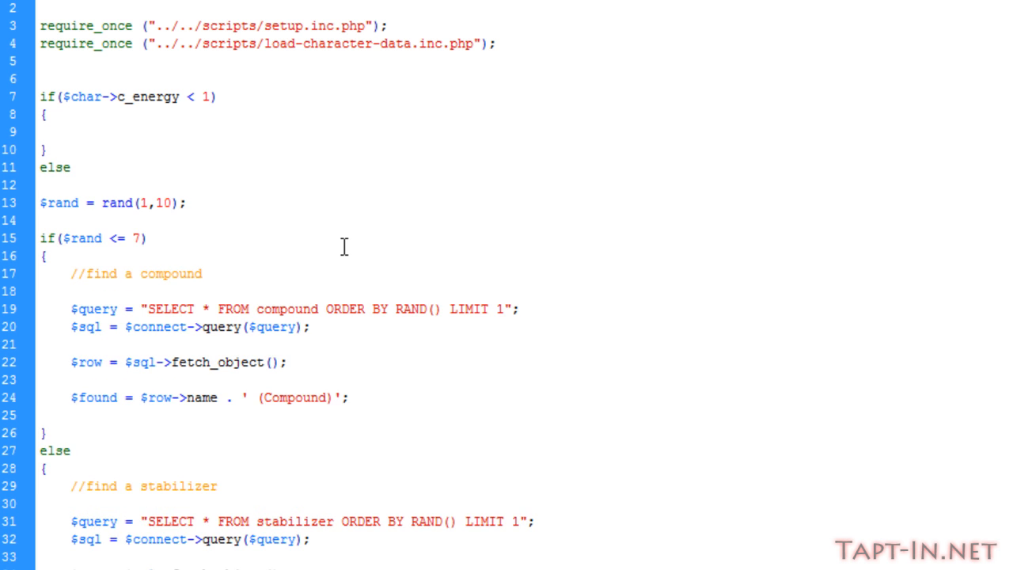
{"action": "key", "text": "Return"}
{"action": "type", "text": "{"}
{"action": "key", "text": "Return"}
{"action": "key", "text": "Tab"}
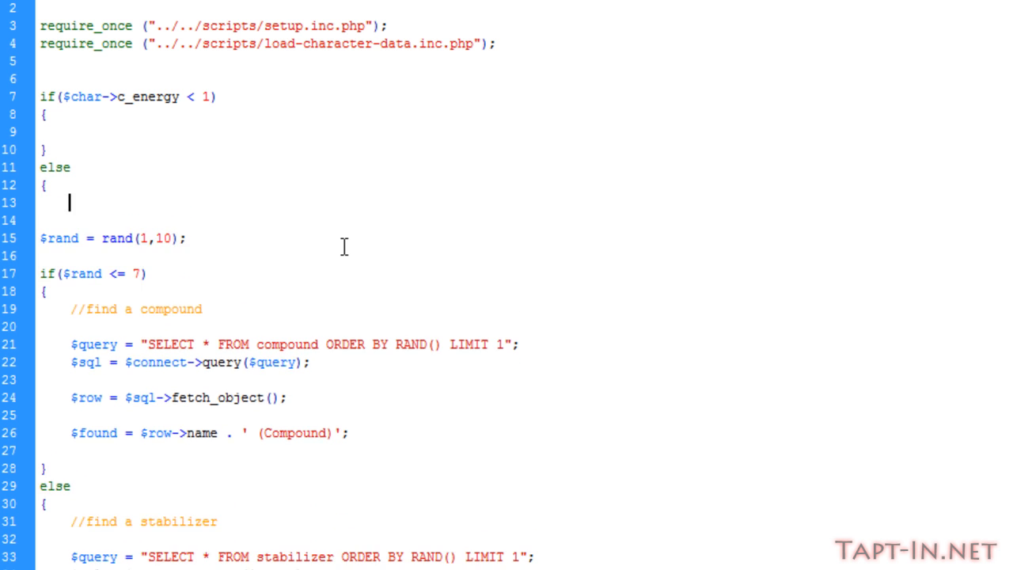
{"action": "key", "text": "Delete"}
{"action": "scroll", "coordinate": [345, 247], "scroll_direction": "down", "scroll_amount": 1}
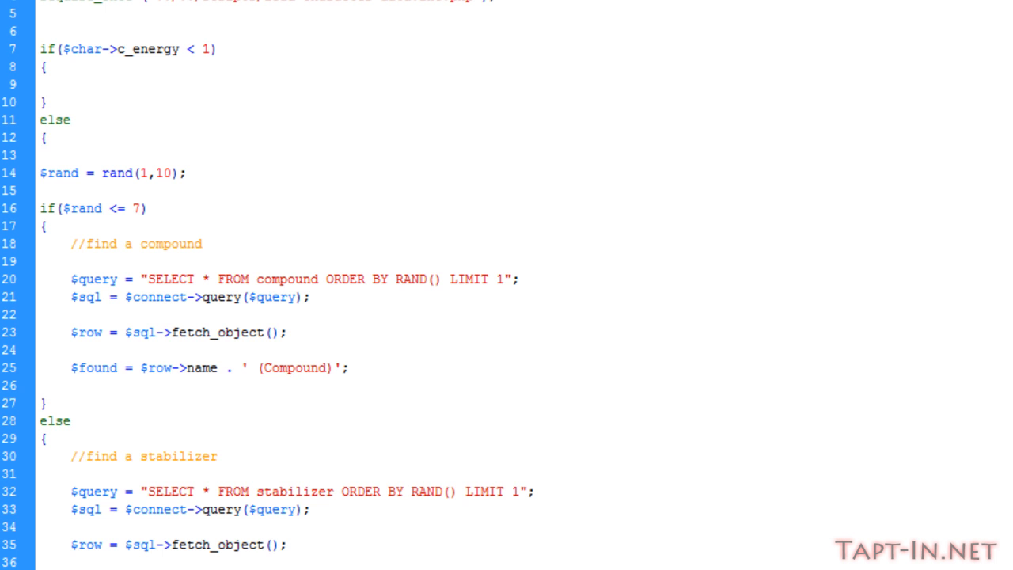
{"action": "scroll", "coordinate": [161, 546], "scroll_direction": "down", "scroll_amount": 6}
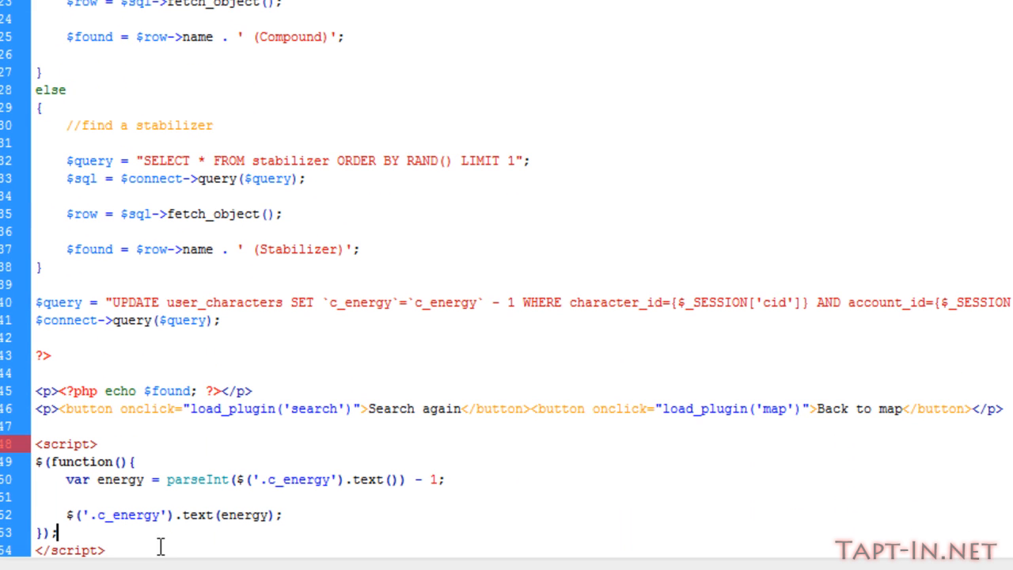
Step: Close the else brace in a PHP block after </script> and indent the enclosed search code
{"action": "left_click", "coordinate": [168, 548]}
{"action": "key", "text": "Return"}
{"action": "key", "text": "Return"}
{"action": "type", "text": "<?"}
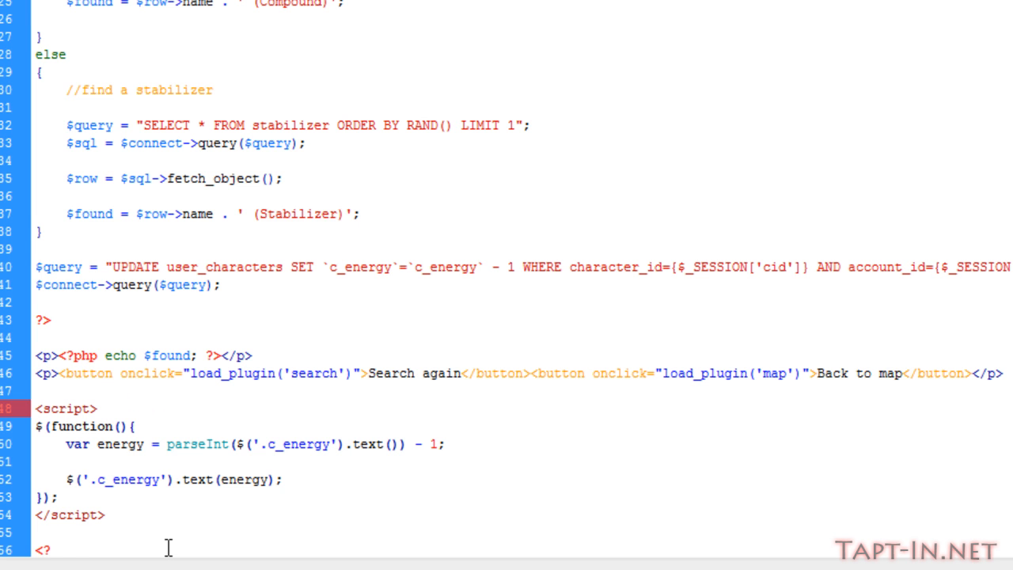
{"action": "type", "text": "php"}
{"action": "key", "text": "Return"}
{"action": "key", "text": "Return"}
{"action": "type", "text": "?"}
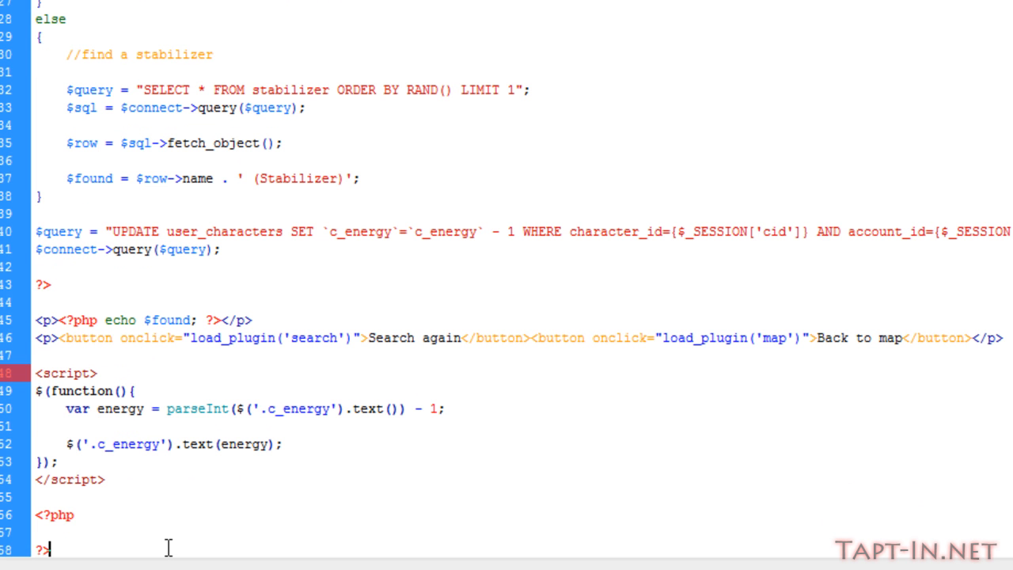
{"action": "type", "text": ">"}
{"action": "key", "text": "Up"}
{"action": "type", "text": "}"}
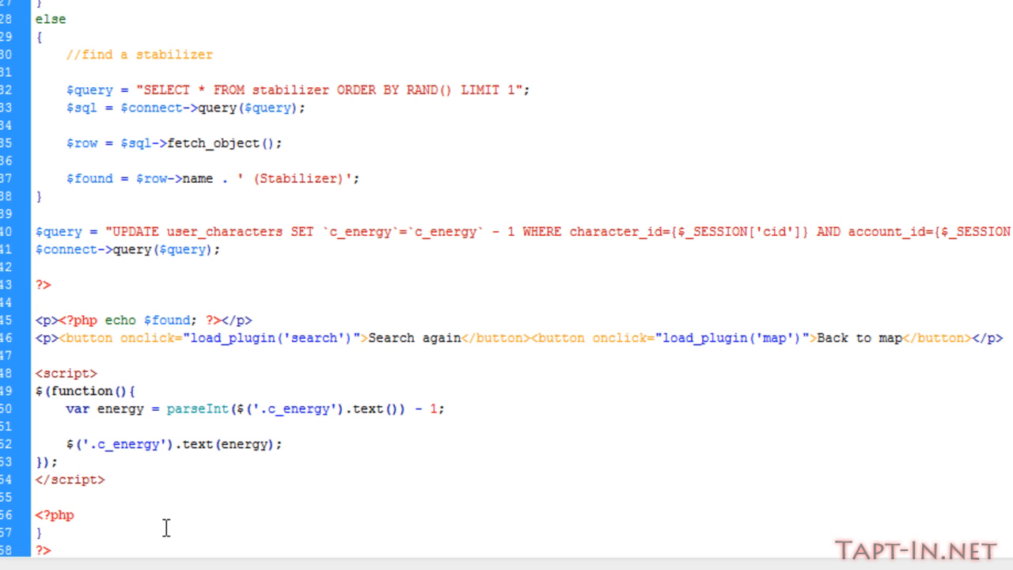
{"action": "left_click_drag", "start_coordinate": [129, 473], "coordinate": [129, 0]}
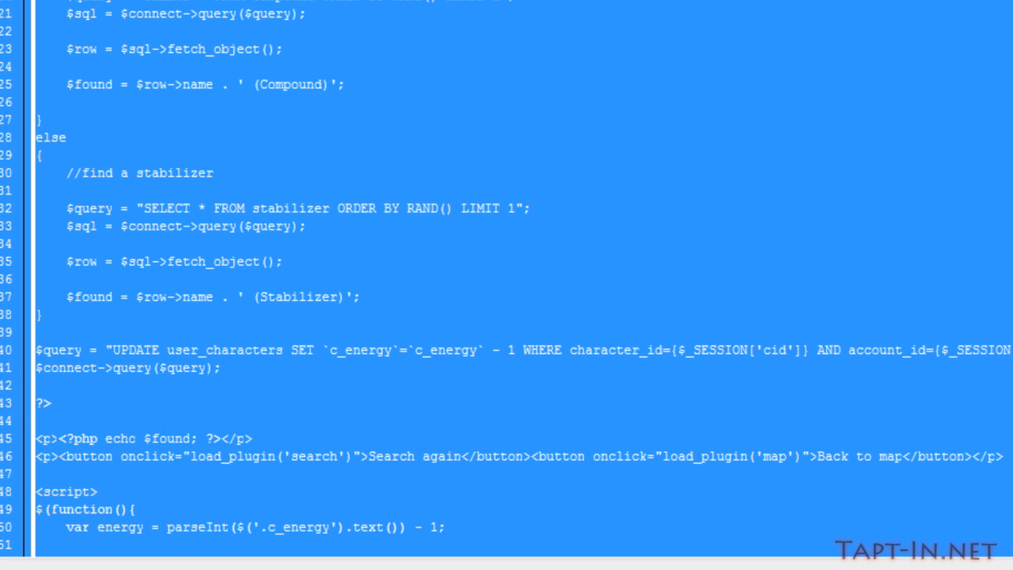
{"action": "left_click", "coordinate": [342, 297]}
{"action": "scroll", "coordinate": [72, 398], "scroll_direction": "down", "scroll_amount": 3}
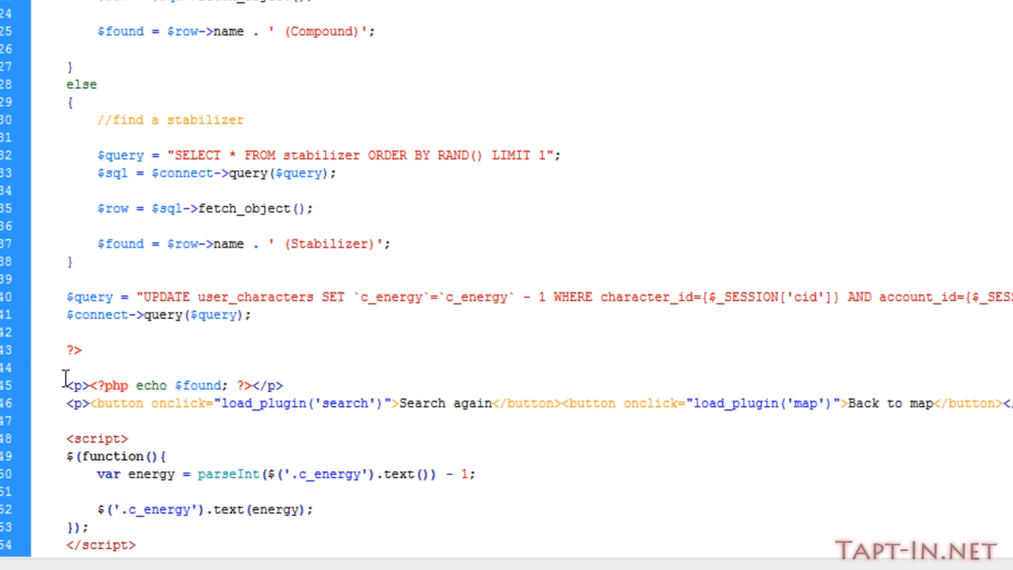
{"action": "left_click", "coordinate": [72, 345]}
{"action": "key", "text": "BackSpace"}
{"action": "scroll", "coordinate": [191, 372], "scroll_direction": "down", "scroll_amount": 4}
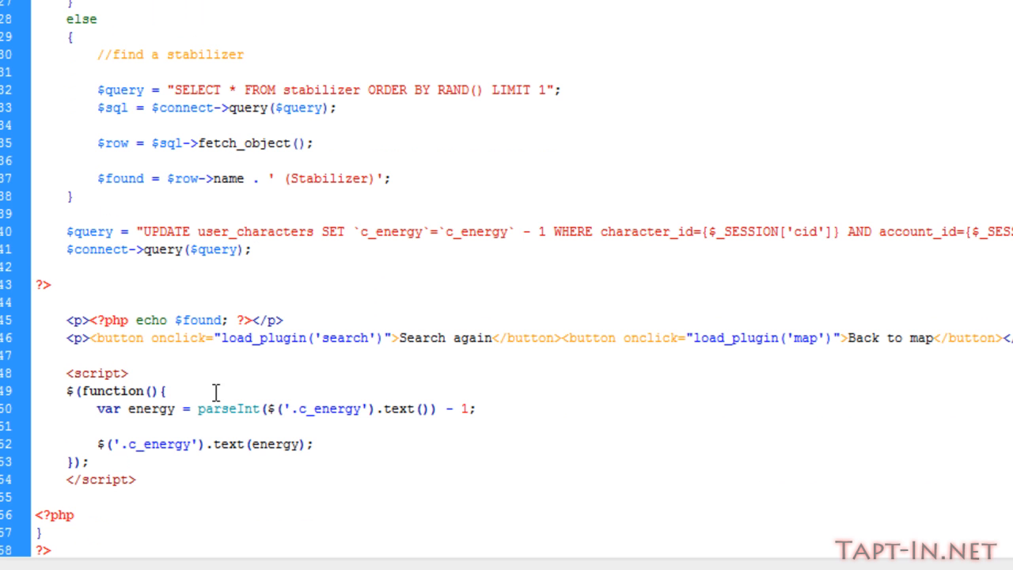
{"action": "scroll", "coordinate": [163, 69], "scroll_direction": "up", "scroll_amount": 3}
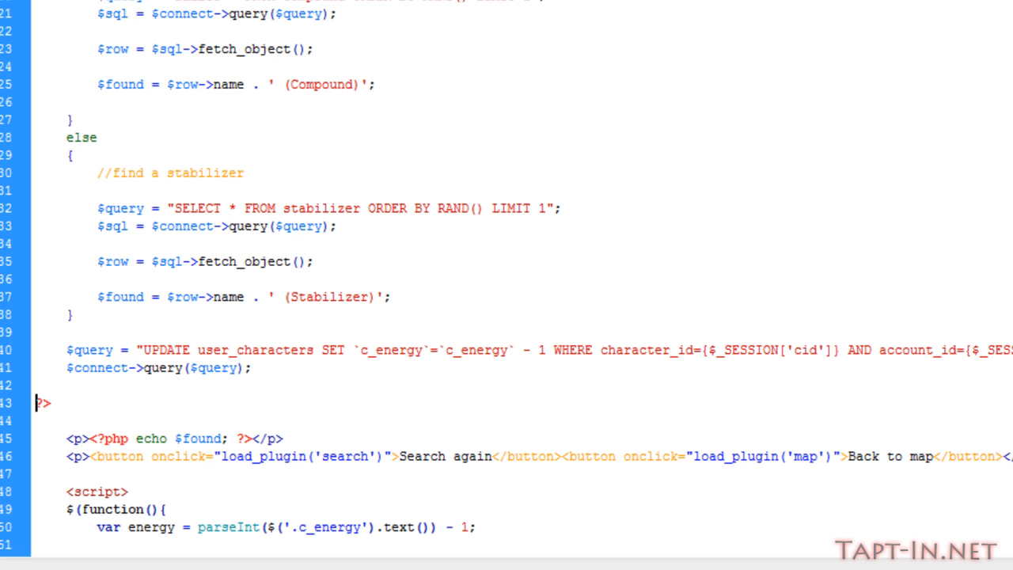
{"action": "scroll", "coordinate": [447, 224], "scroll_direction": "up", "scroll_amount": 4}
{"action": "scroll", "coordinate": [447, 224], "scroll_direction": "up", "scroll_amount": 4}
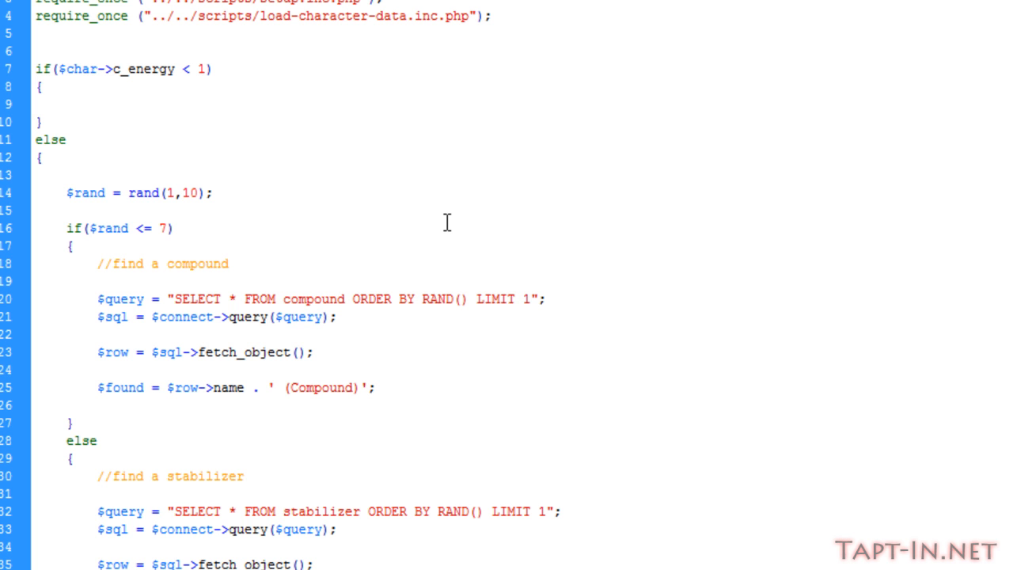
{"action": "type", "text": "echo "}
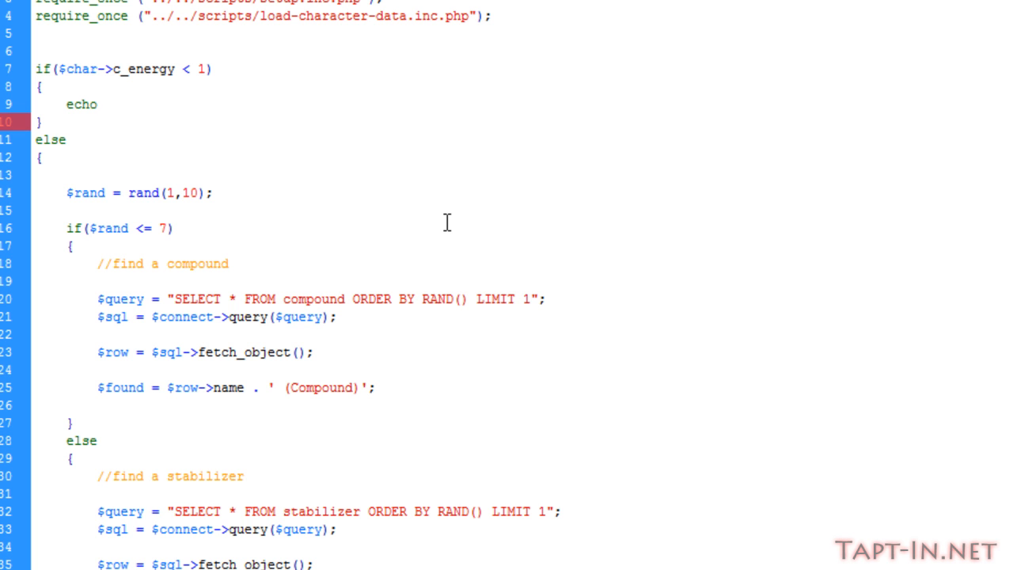
{"action": "type", "text": "'No "}
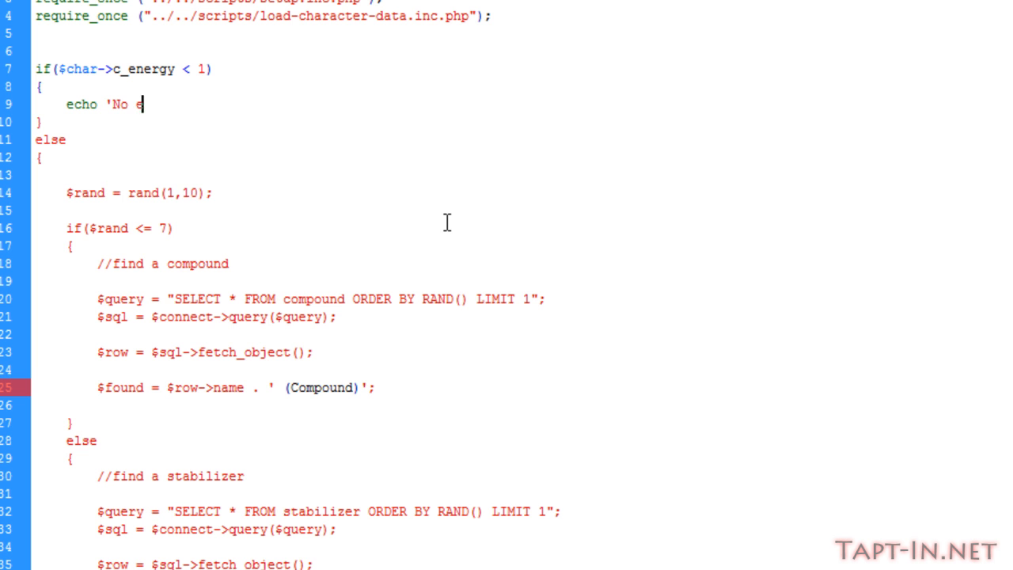
{"action": "type", "text": "energy';"}
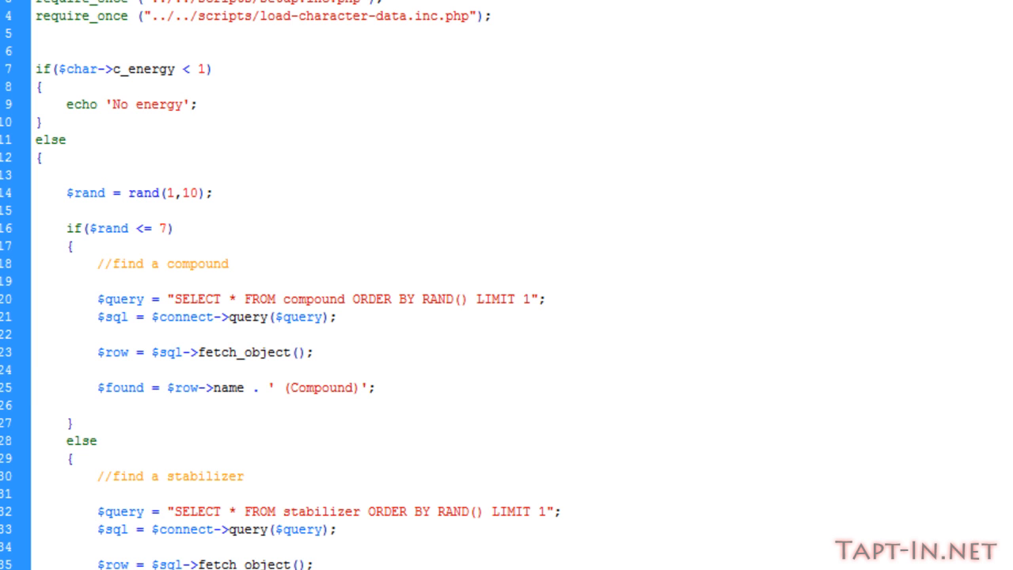
Step: Make the energy-below-1 branch echo 'No energy', then switch to the browser
{"action": "key", "text": "alt+Tab"}
Step: Edit the Torniquet row in user_characters, setting c_energy from 19 to 0, and save
{"action": "key", "text": "ctrl+Tab"}
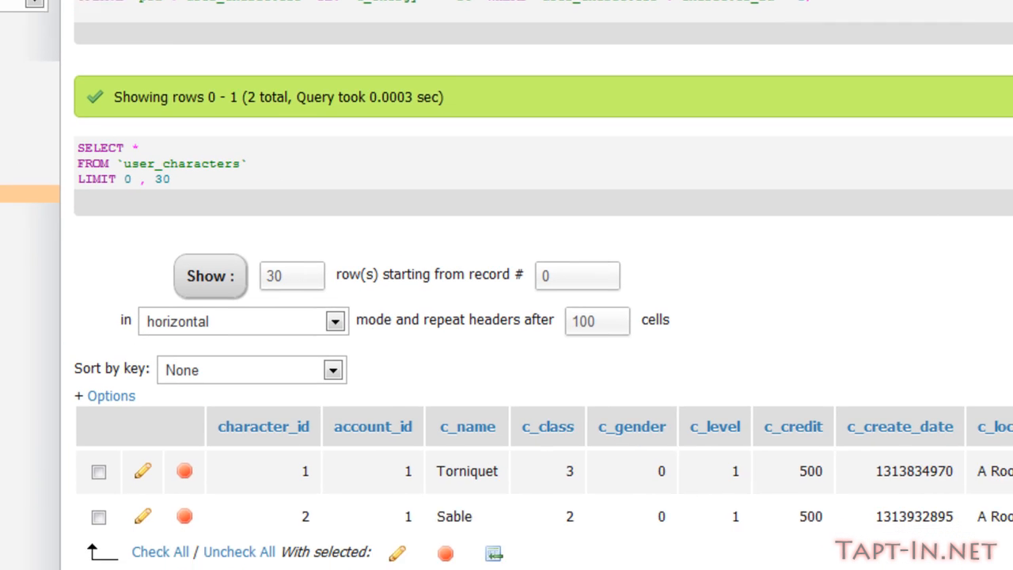
{"action": "left_click", "coordinate": [56, 446]}
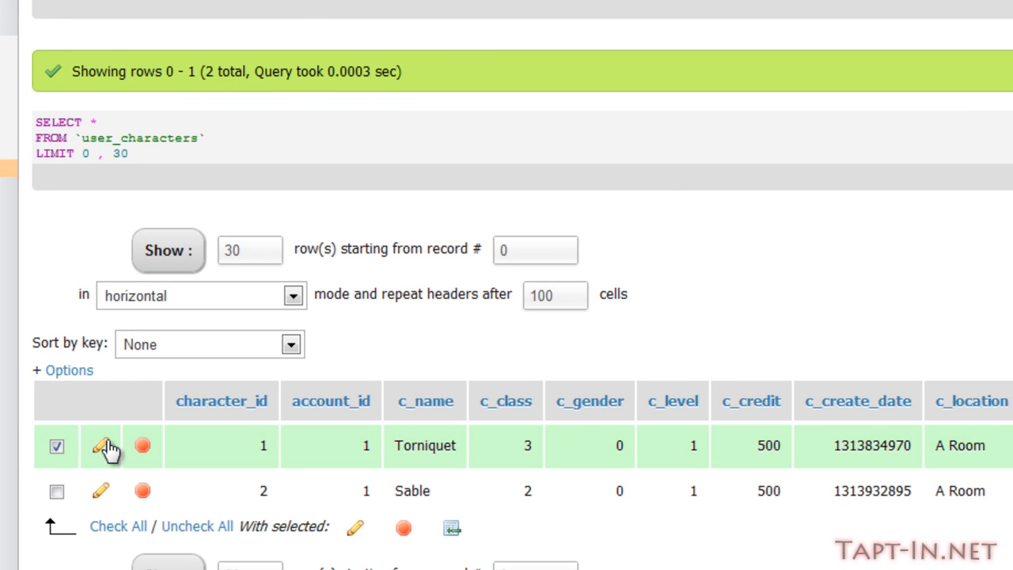
{"action": "left_click", "coordinate": [100, 446]}
{"action": "scroll", "coordinate": [865, 238], "scroll_direction": "down", "scroll_amount": 5}
{"action": "scroll", "coordinate": [865, 238], "scroll_direction": "down", "scroll_amount": 5}
{"action": "scroll", "coordinate": [665, 380], "scroll_direction": "up", "scroll_amount": 2}
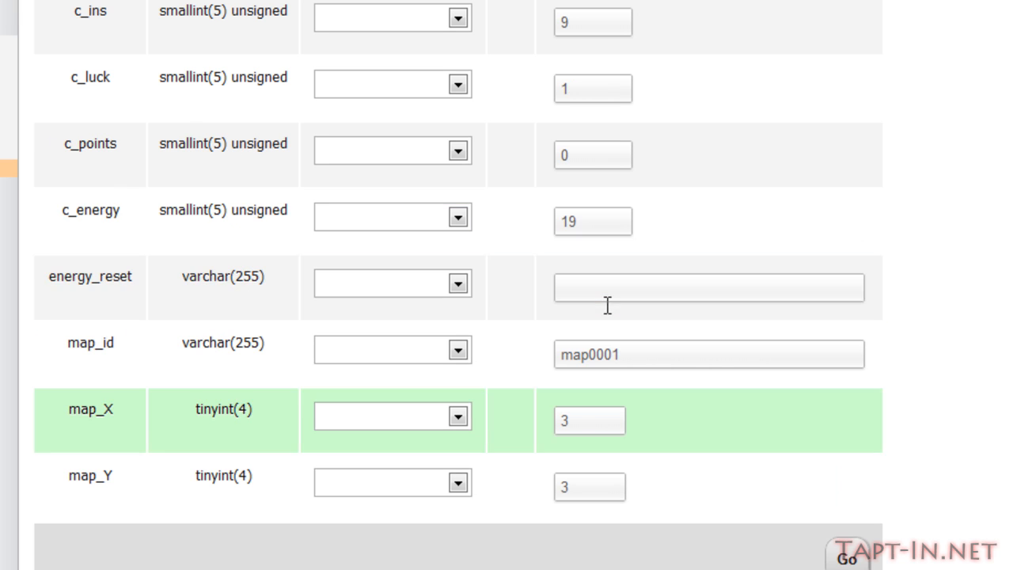
{"action": "double_click", "coordinate": [592, 222]}
{"action": "type", "text": "0"}
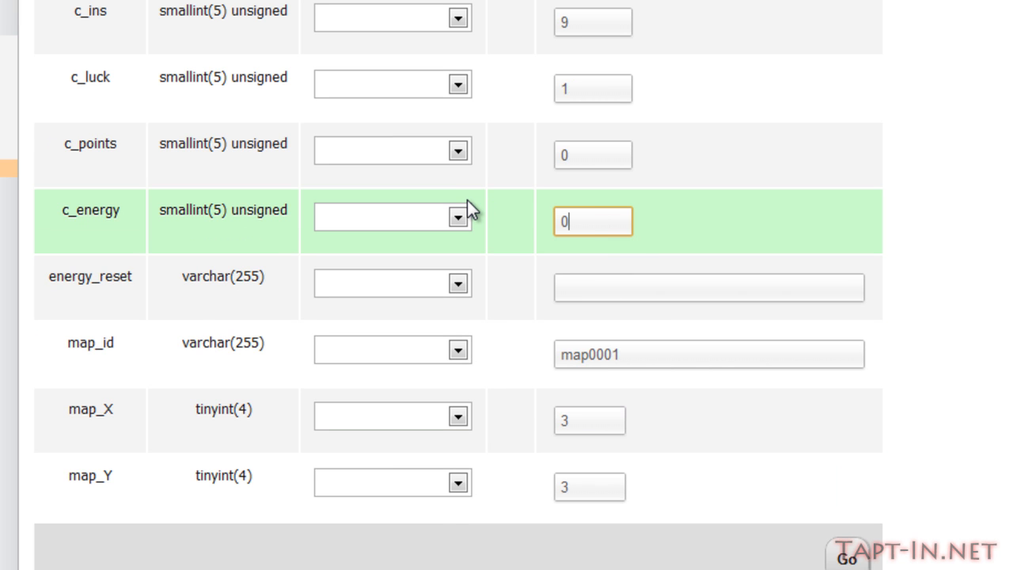
{"action": "key", "text": "Return"}
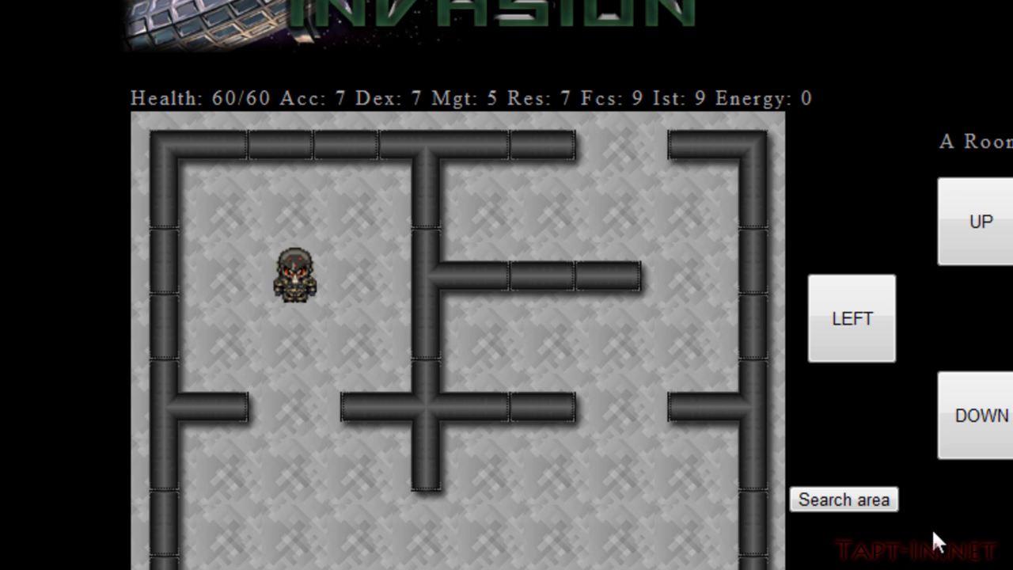
Step: Search the area with zero energy to see the No energy message, then return to the editor
{"action": "left_click", "coordinate": [847, 501]}
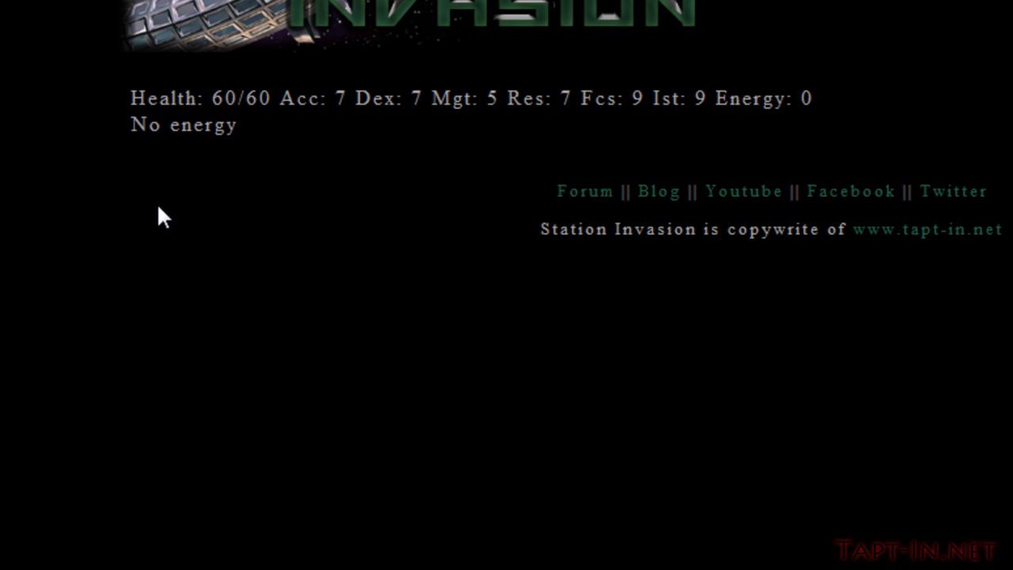
{"action": "key", "text": "alt+Tab"}
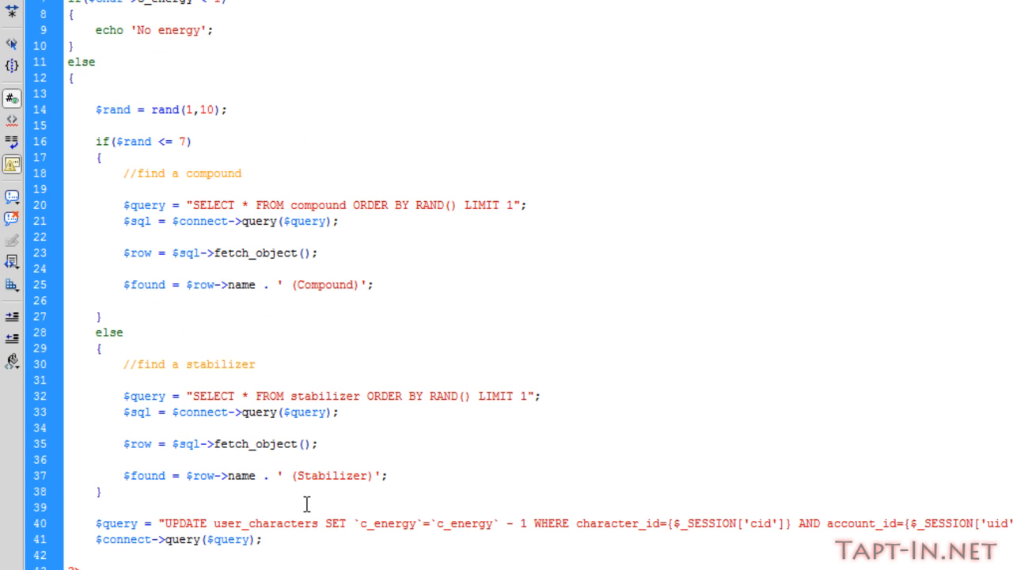
{"action": "scroll", "coordinate": [309, 499], "scroll_direction": "down", "scroll_amount": 3}
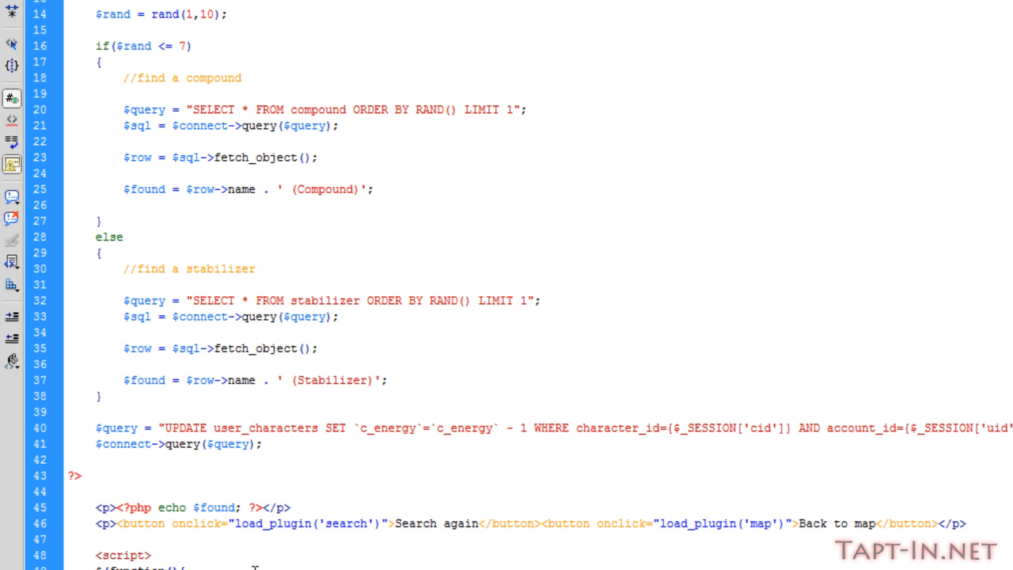
{"action": "scroll", "coordinate": [309, 499], "scroll_direction": "down", "scroll_amount": 3}
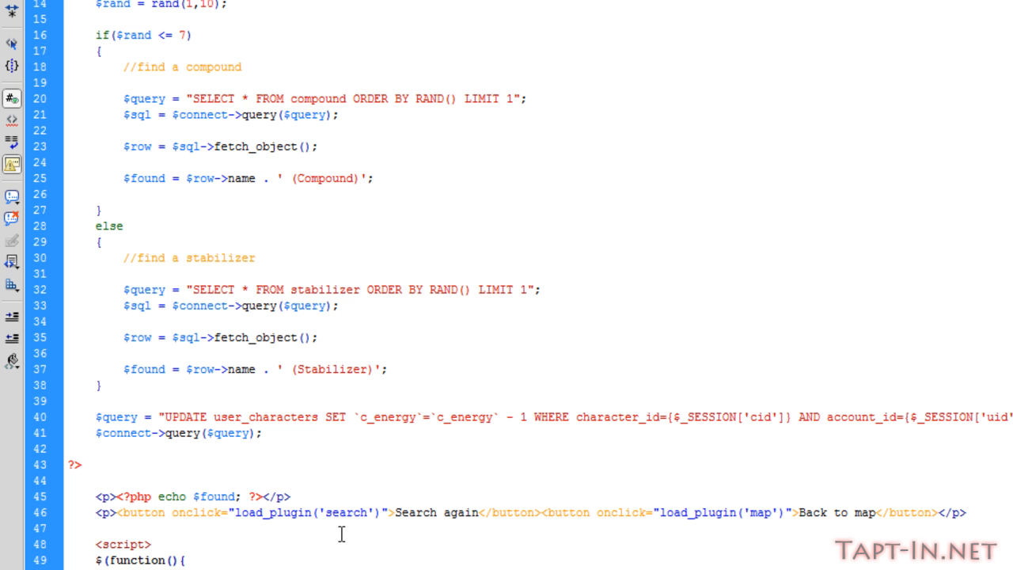
{"action": "scroll", "coordinate": [246, 532], "scroll_direction": "up", "scroll_amount": 3}
{"action": "scroll", "coordinate": [232, 254], "scroll_direction": "up", "scroll_amount": 4}
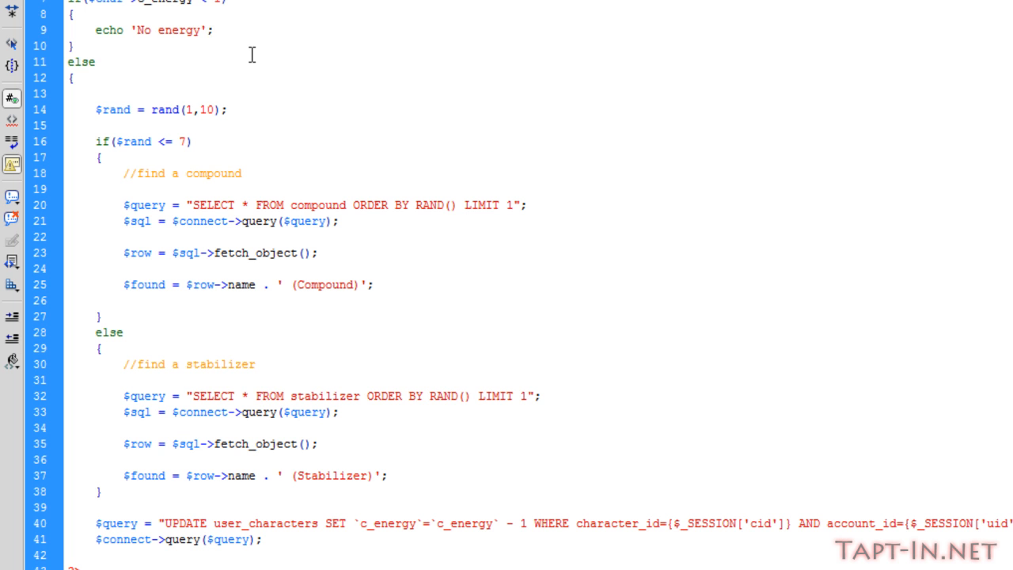
Step: Append <br /> and an escaped Back to map button to the No energy message, then return to the browser
{"action": "key", "text": "Left"}
{"action": "key", "text": "Left"}
{"action": "key", "text": "Right"}
{"action": "type", "text": "<b"}
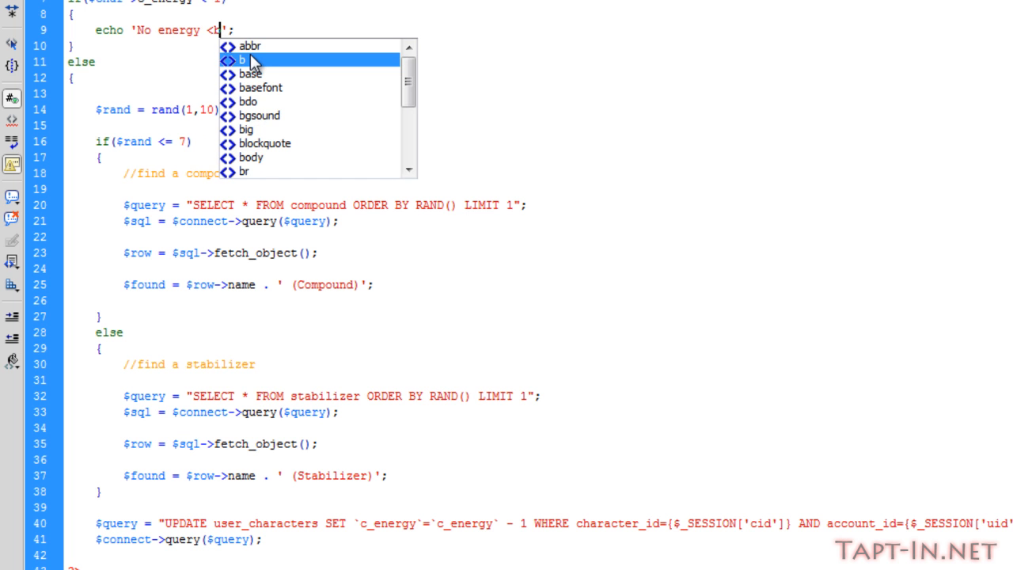
{"action": "type", "text": "r />"}
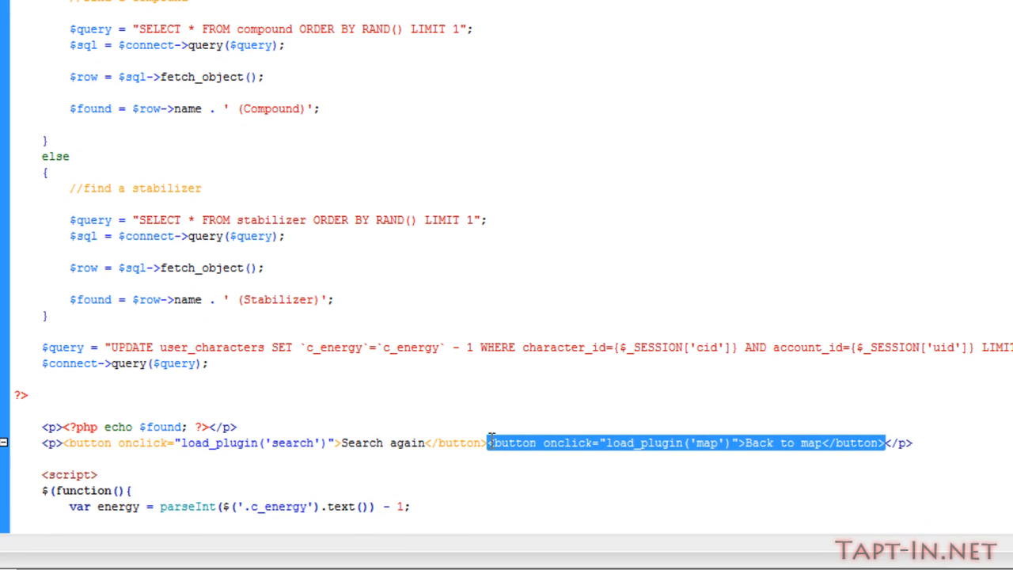
{"action": "scroll", "coordinate": [507, 285], "scroll_direction": "up", "scroll_amount": 5}
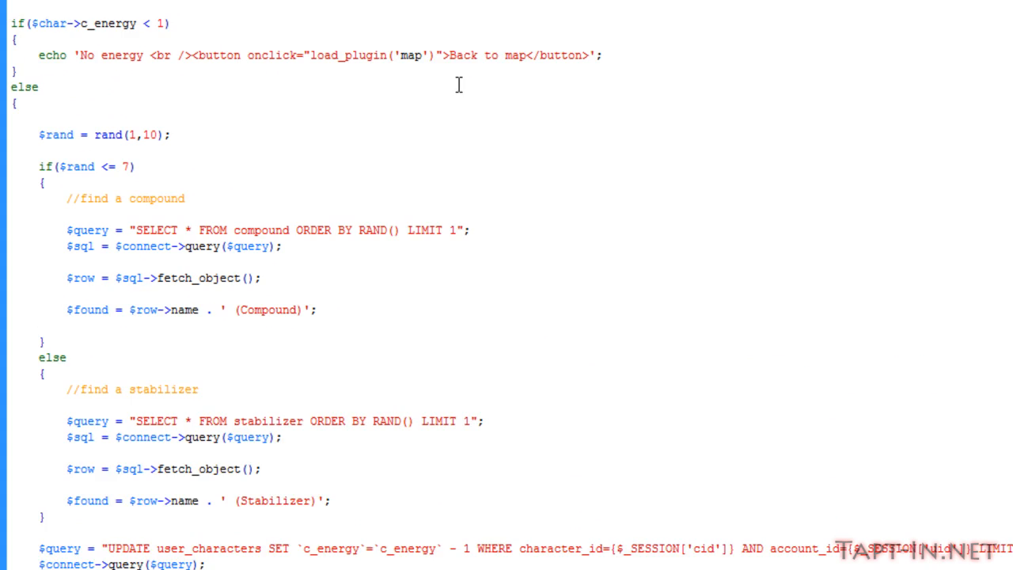
{"action": "scroll", "coordinate": [506, 285], "scroll_direction": "up", "scroll_amount": 3}
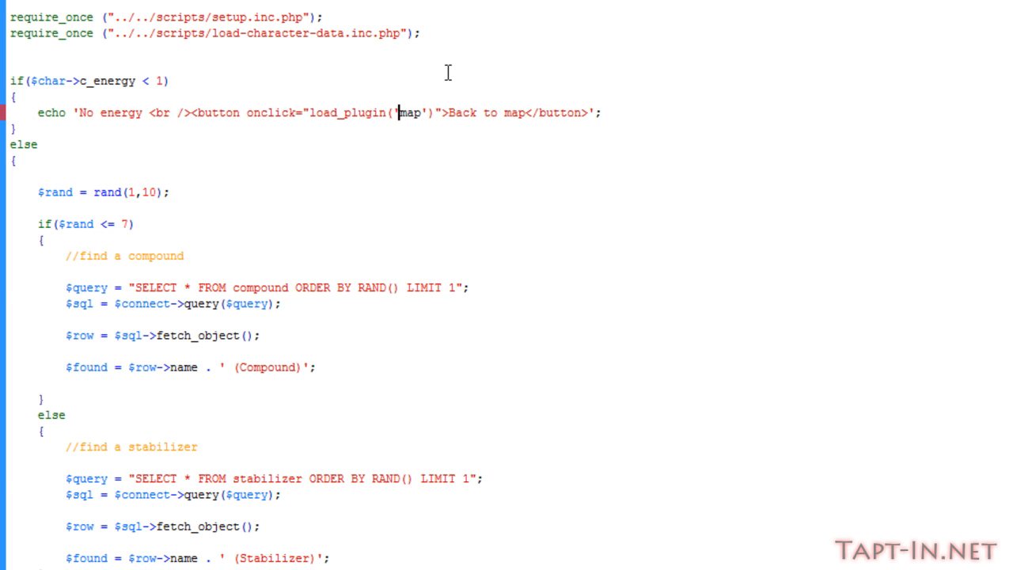
{"action": "key", "text": "Left"}
{"action": "type", "text": "\\"}
{"action": "key", "text": "Right"}
{"action": "key", "text": "Right"}
{"action": "key", "text": "Right"}
{"action": "type", "text": "\\"}
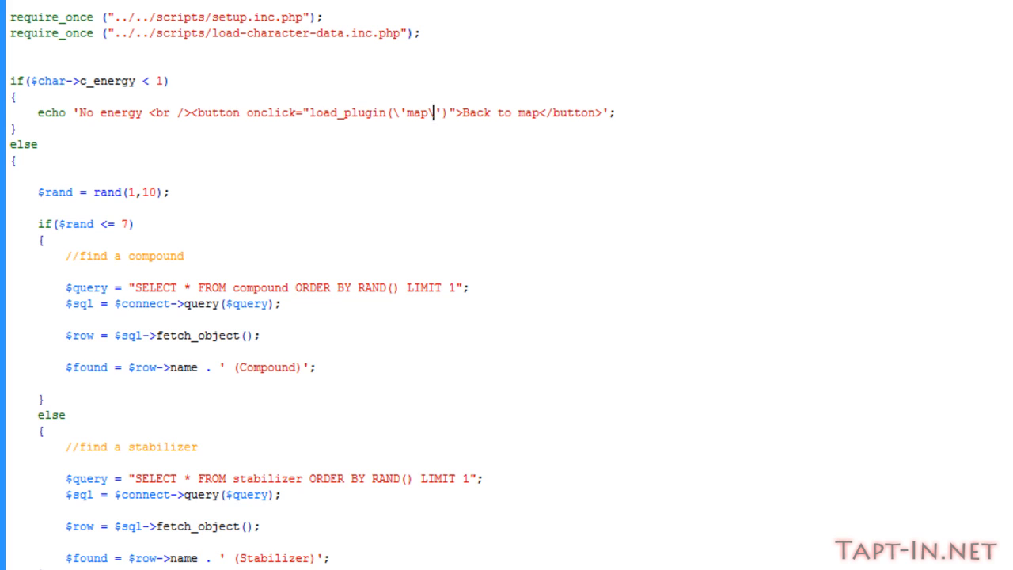
{"action": "key", "text": "alt+Tab"}
Step: Reload the game and repeatedly search at zero energy, using the new Back to map button each time
{"action": "key", "text": "F5"}
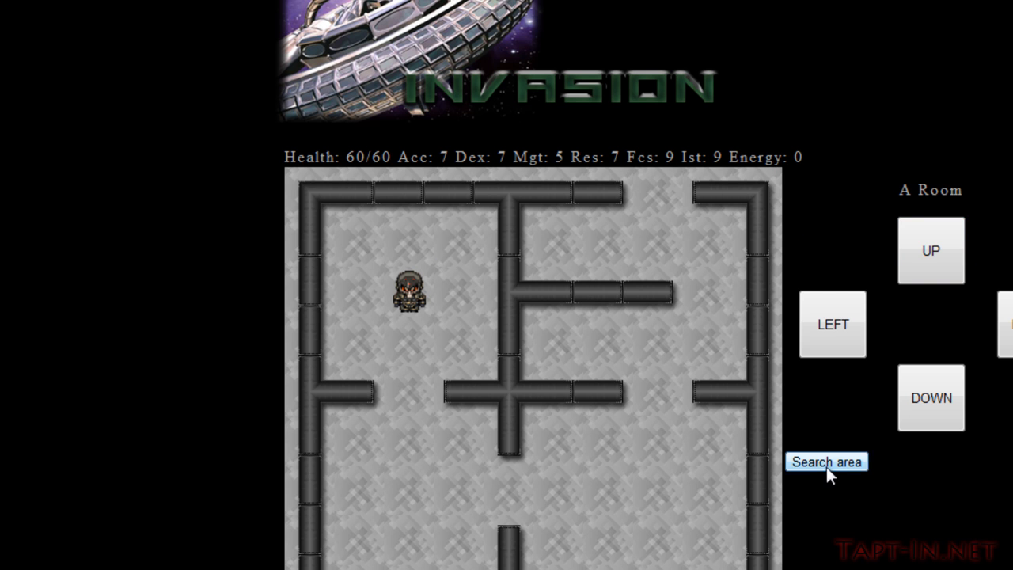
{"action": "left_click", "coordinate": [827, 463]}
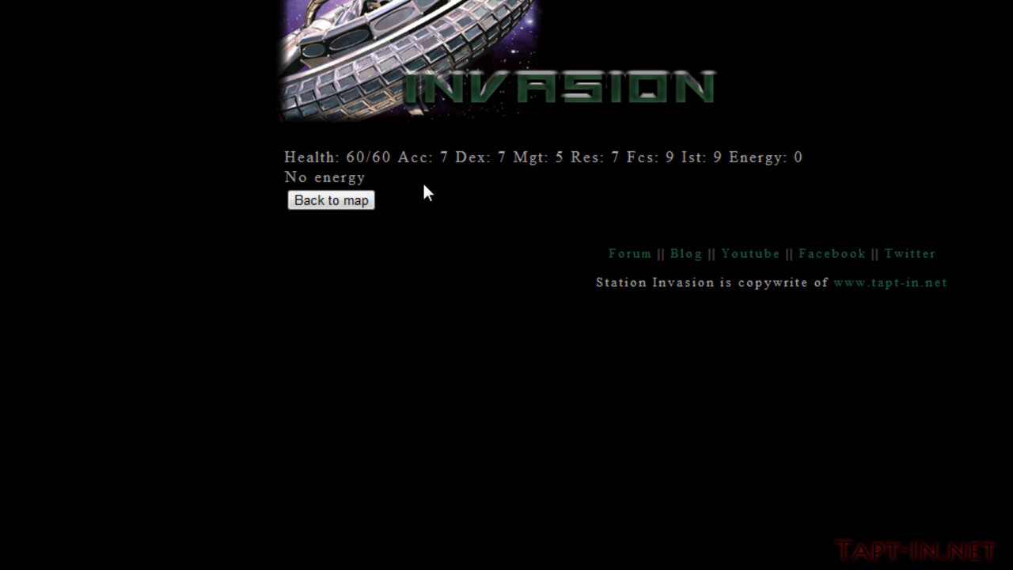
{"action": "left_click", "coordinate": [334, 206]}
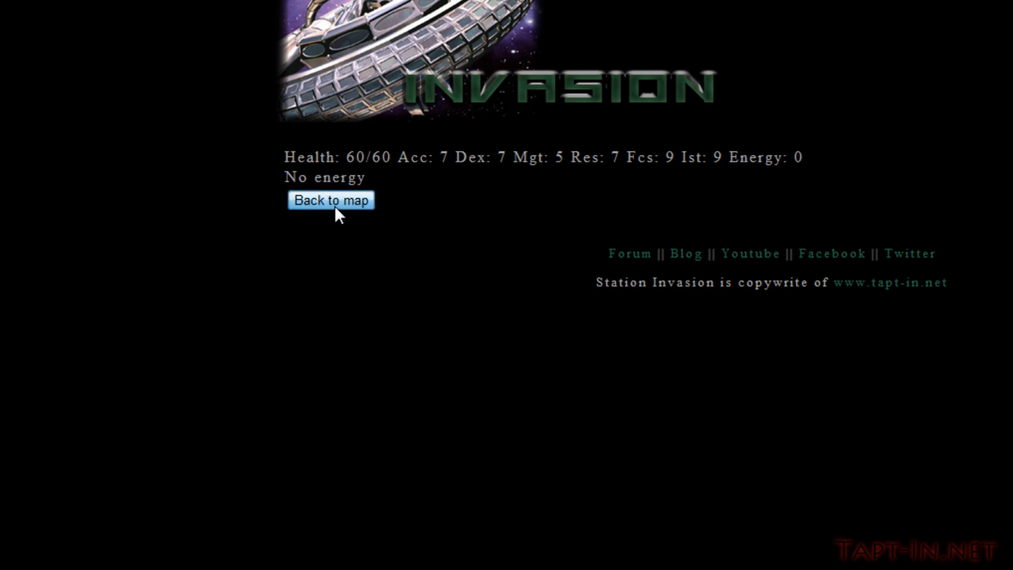
{"action": "left_click", "coordinate": [791, 463]}
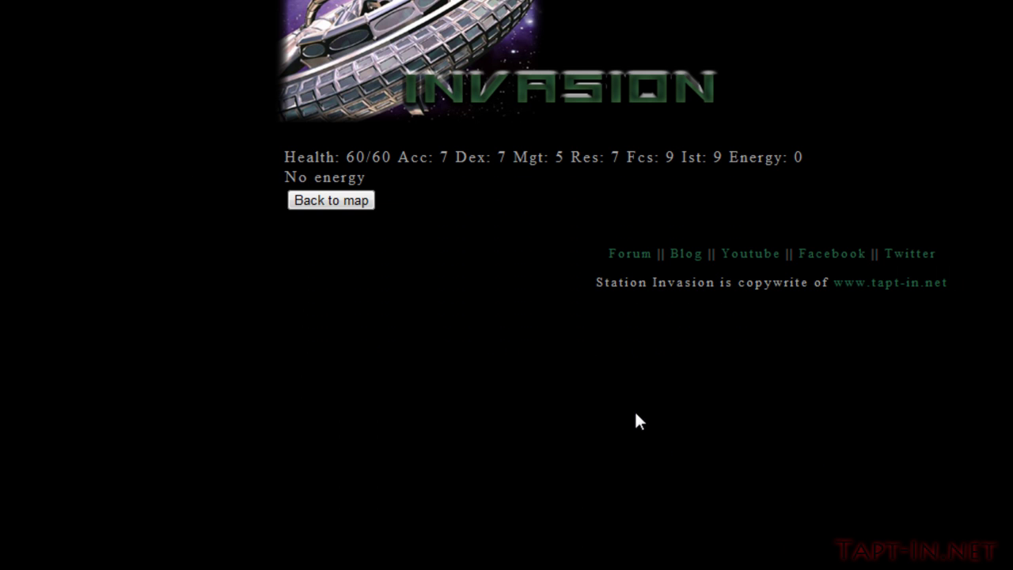
{"action": "left_click", "coordinate": [333, 200]}
{"action": "left_click", "coordinate": [826, 462]}
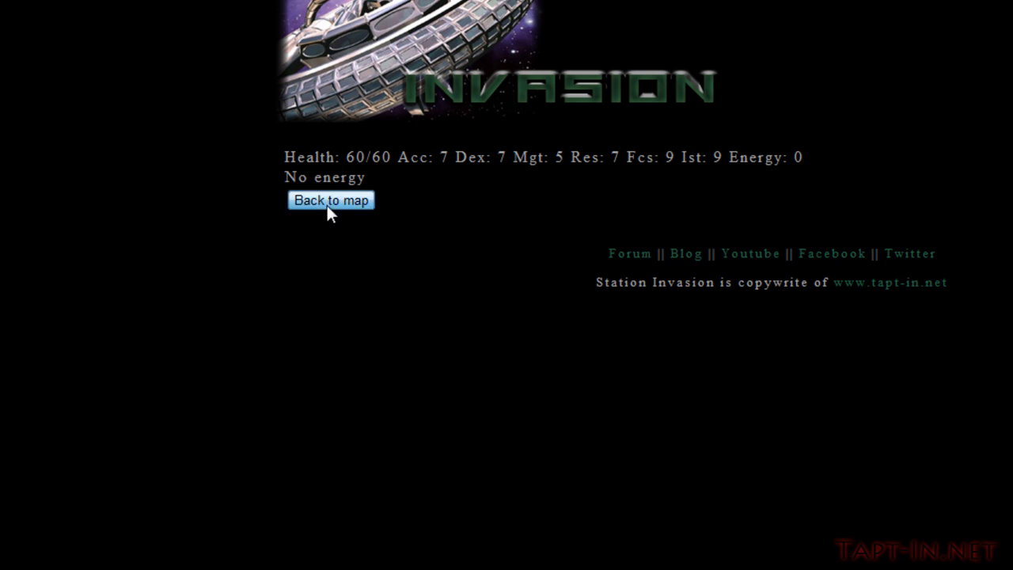
{"action": "left_click", "coordinate": [330, 200]}
Step: Edit the Torniquet row in user_characters and save c_energy as 1
{"action": "key", "text": "alt+Tab"}
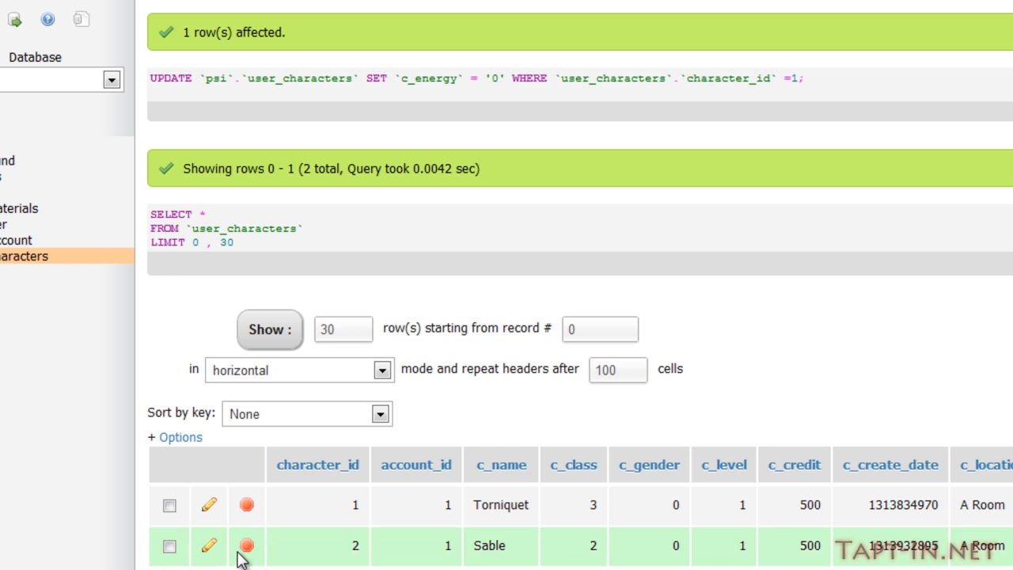
{"action": "left_click", "coordinate": [210, 504]}
{"action": "scroll", "coordinate": [659, 452], "scroll_direction": "down", "scroll_amount": 8}
{"action": "scroll", "coordinate": [680, 475], "scroll_direction": "down", "scroll_amount": 5}
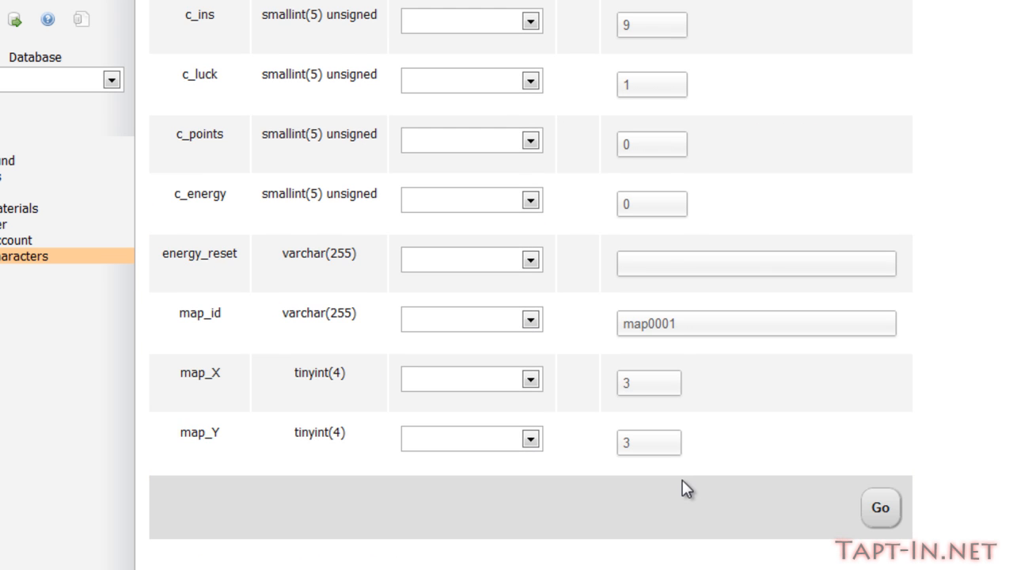
{"action": "scroll", "coordinate": [664, 451], "scroll_direction": "up", "scroll_amount": 3}
{"action": "double_click", "coordinate": [640, 301]}
{"action": "type", "text": "1"}
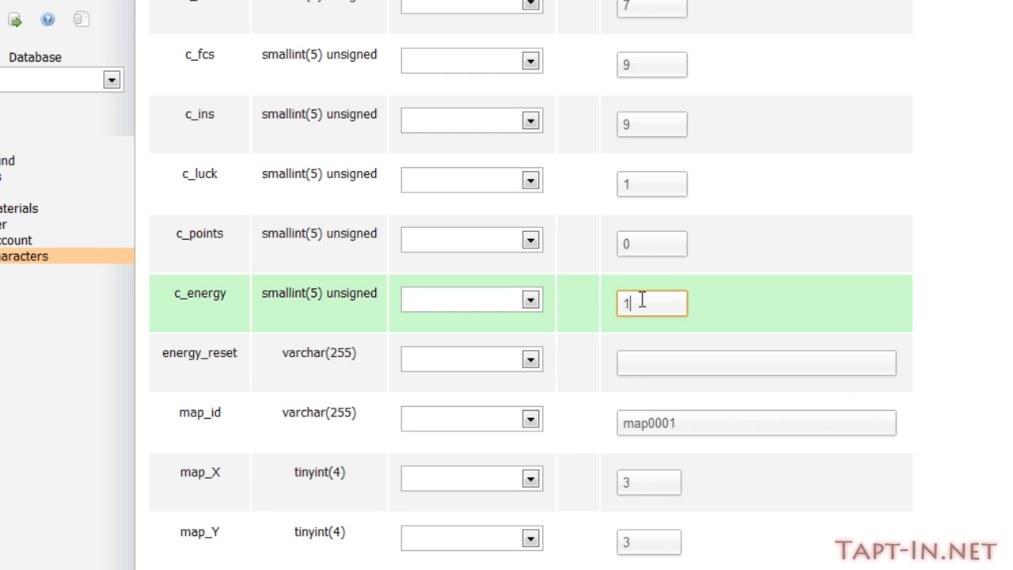
{"action": "key", "text": "Return"}
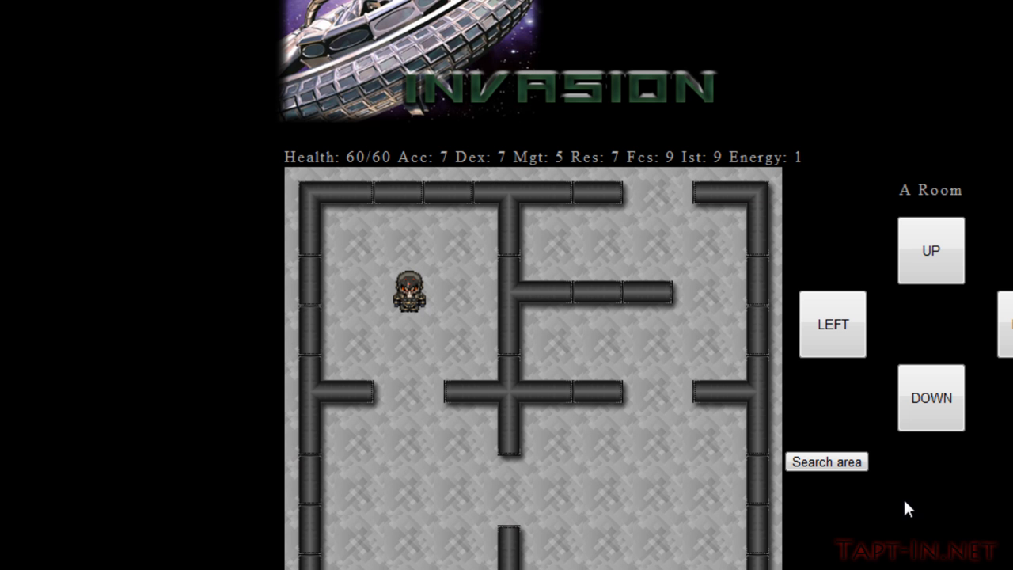
Step: Search the area with the last energy point and review the found Toxiril (Stabilizer) result
{"action": "left_click", "coordinate": [827, 462]}
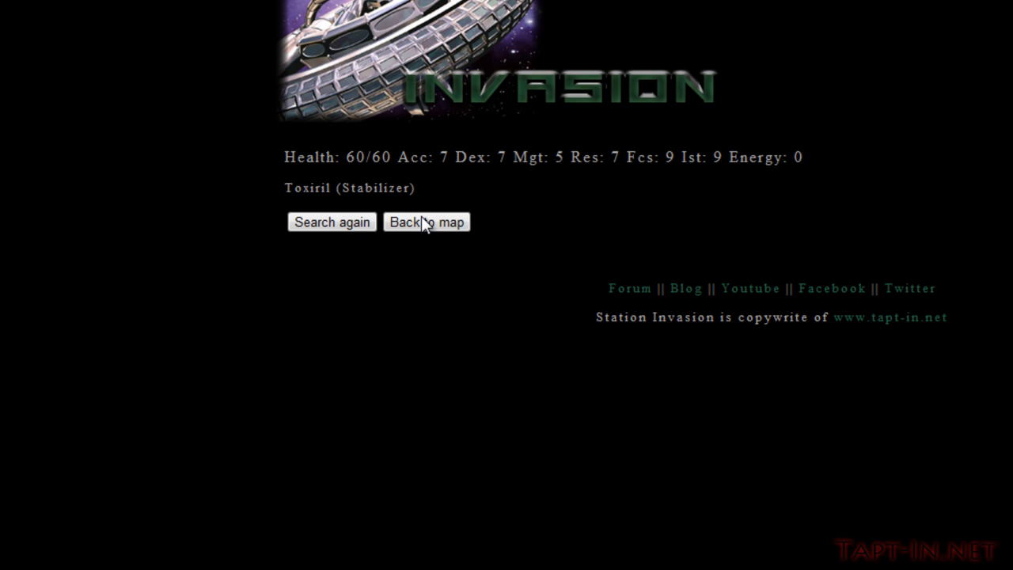
{"action": "mouse_move", "coordinate": [433, 185]}
{"action": "left_mouse_down"}
{"action": "mouse_move", "coordinate": [467, 203]}
{"action": "mouse_move", "coordinate": [242, 188]}
{"action": "left_mouse_up"}
{"action": "left_click", "coordinate": [458, 202]}
{"action": "left_click", "coordinate": [340, 188]}
{"action": "left_click_drag", "start_coordinate": [444, 225], "coordinate": [320, 190]}
{"action": "left_click", "coordinate": [331, 178]}
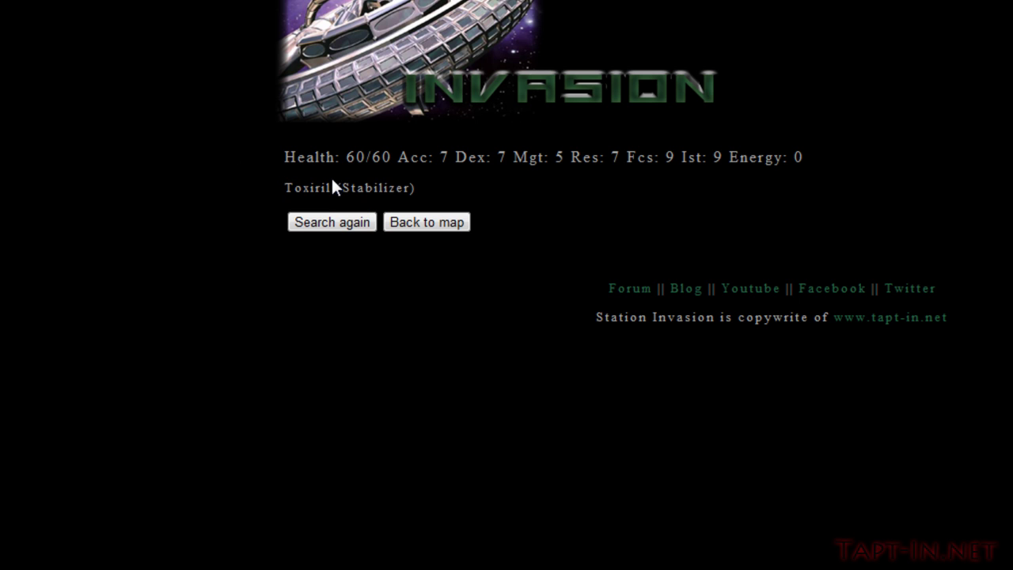
Step: Search again to confirm the No energy page appears, then return to the map
{"action": "left_click", "coordinate": [333, 221]}
{"action": "mouse_move", "coordinate": [319, 177]}
{"action": "left_mouse_down"}
{"action": "mouse_move", "coordinate": [352, 201]}
{"action": "mouse_move", "coordinate": [248, 163]}
{"action": "left_mouse_up"}
{"action": "left_click", "coordinate": [271, 199]}
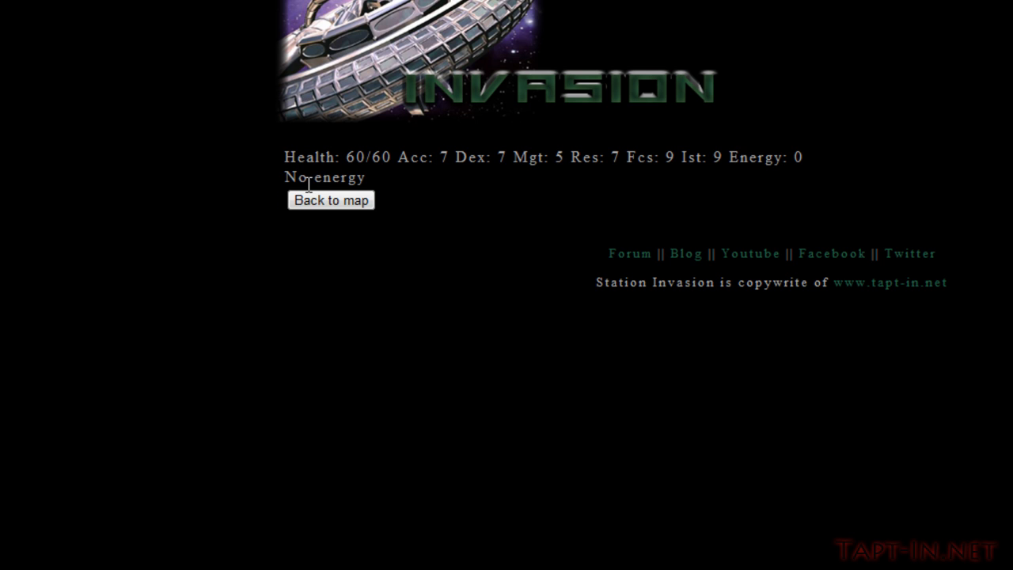
{"action": "left_click", "coordinate": [330, 201]}
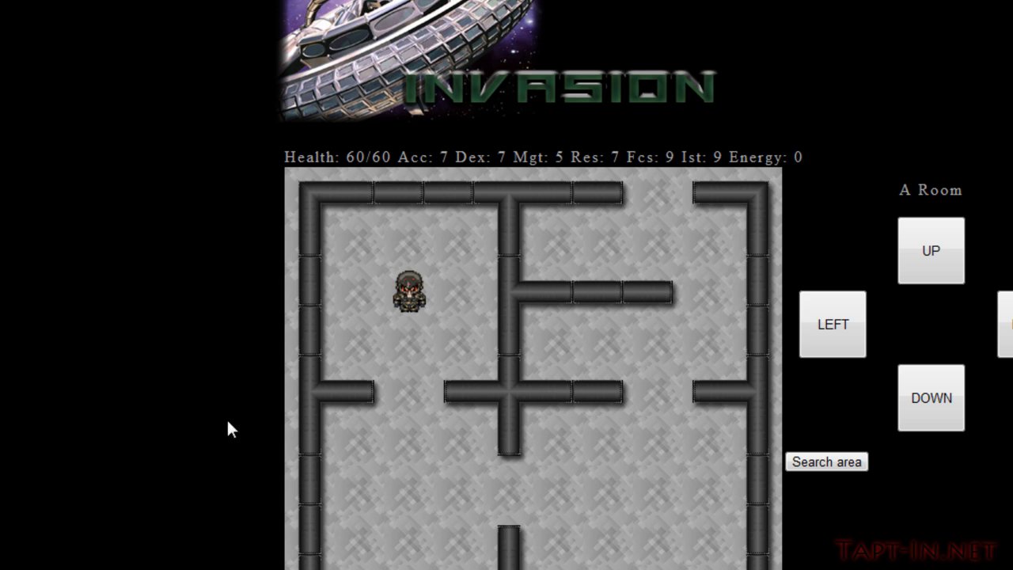
Step: Glance at the phpMyAdmin update results, then return to the search script source
{"action": "key", "text": "alt+Tab"}
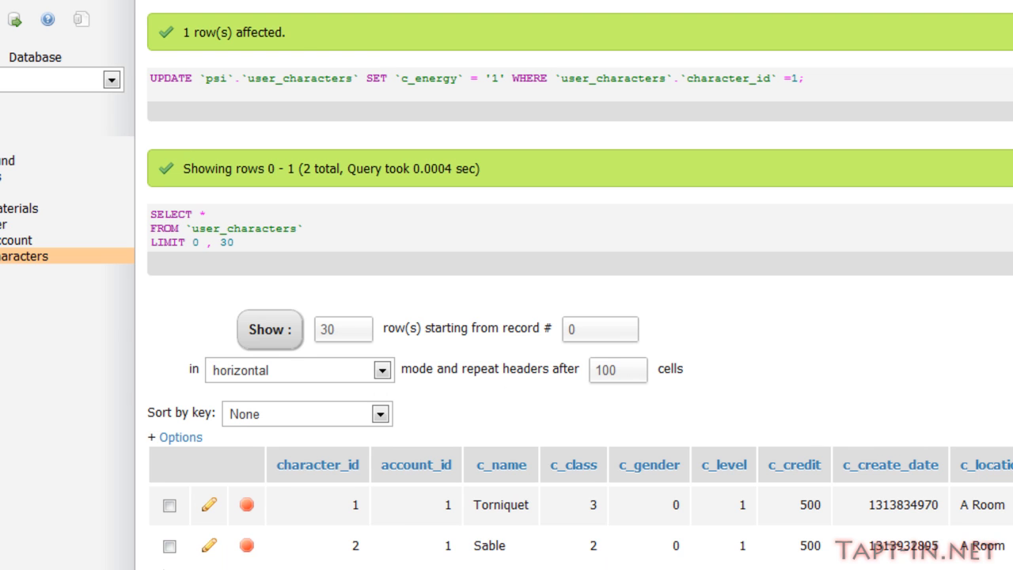
{"action": "key", "text": "alt+Tab"}
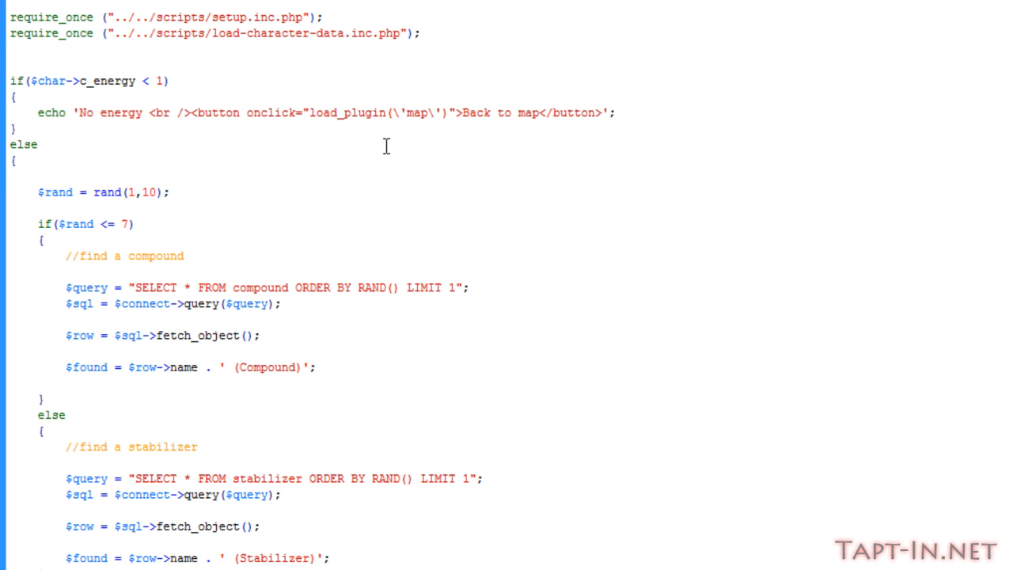
Step: Open load-character-data.inc.php from the require_once path in the plugin script
{"action": "left_click", "coordinate": [264, 210]}
{"action": "left_click_drag", "start_coordinate": [191, 33], "coordinate": [373, 19]}
{"action": "left_click", "coordinate": [320, 18]}
{"action": "left_click_drag", "start_coordinate": [198, 34], "coordinate": [291, 33]}
{"action": "left_click", "coordinate": [294, 34]}
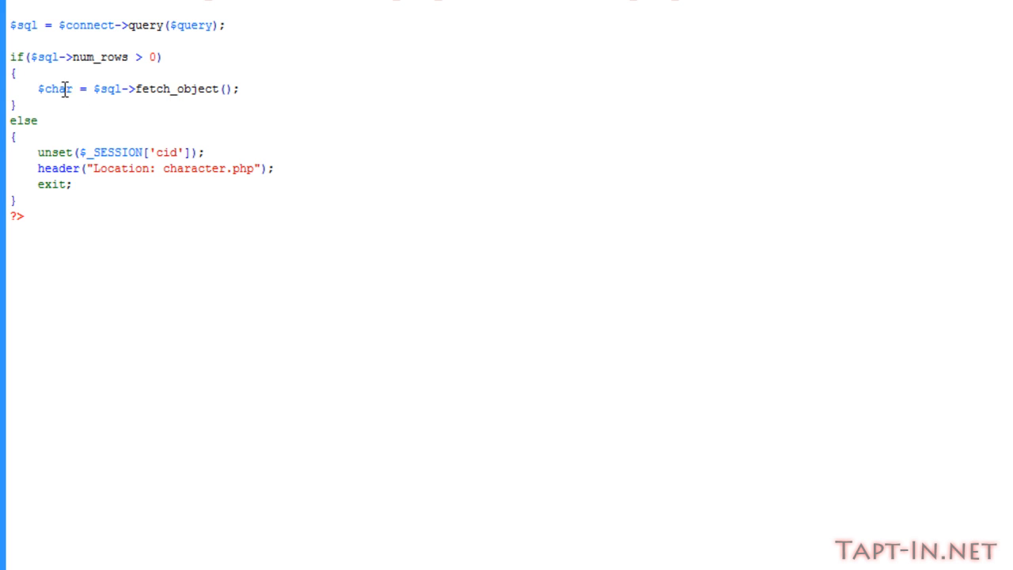
Step: Try starting a condition near the fetch_object line, then remove the half-typed attempt
{"action": "triple_click", "coordinate": [119, 89]}
{"action": "left_click", "coordinate": [163, 91]}
{"action": "key", "text": "Return"}
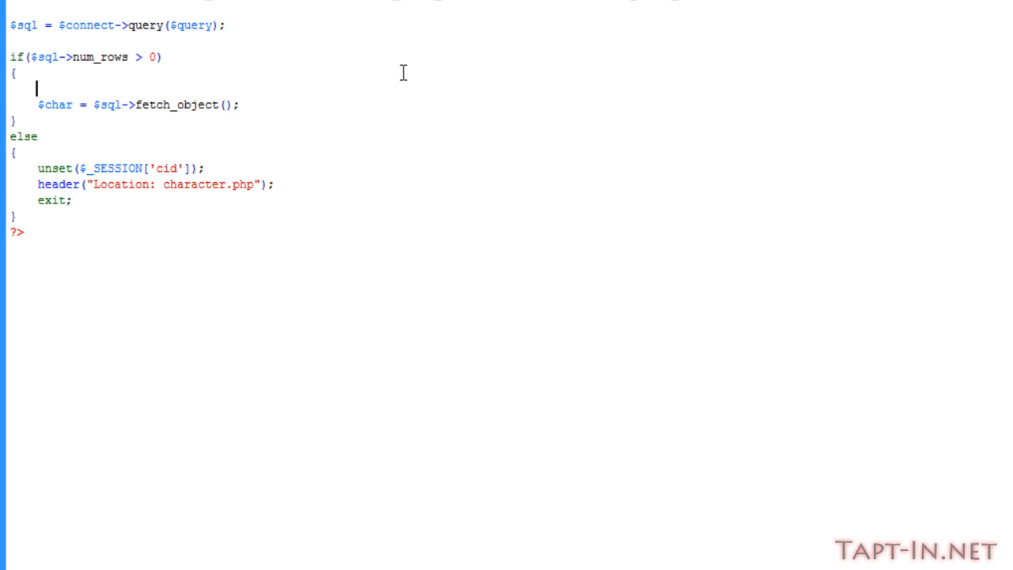
{"action": "key", "text": "Return"}
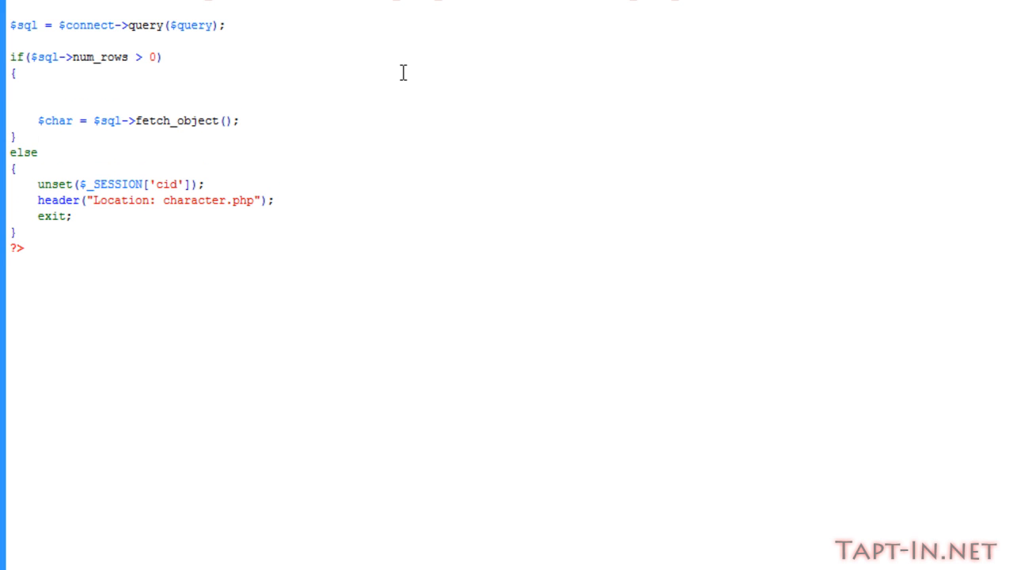
{"action": "type", "text": "if("}
{"action": "type", "text": "$"}
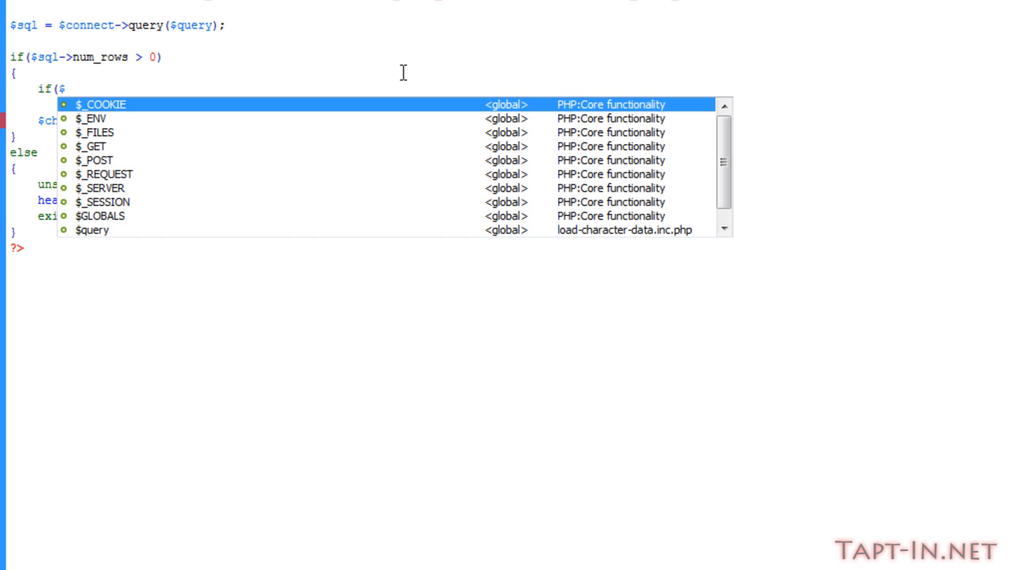
{"action": "type", "text": "ch"}
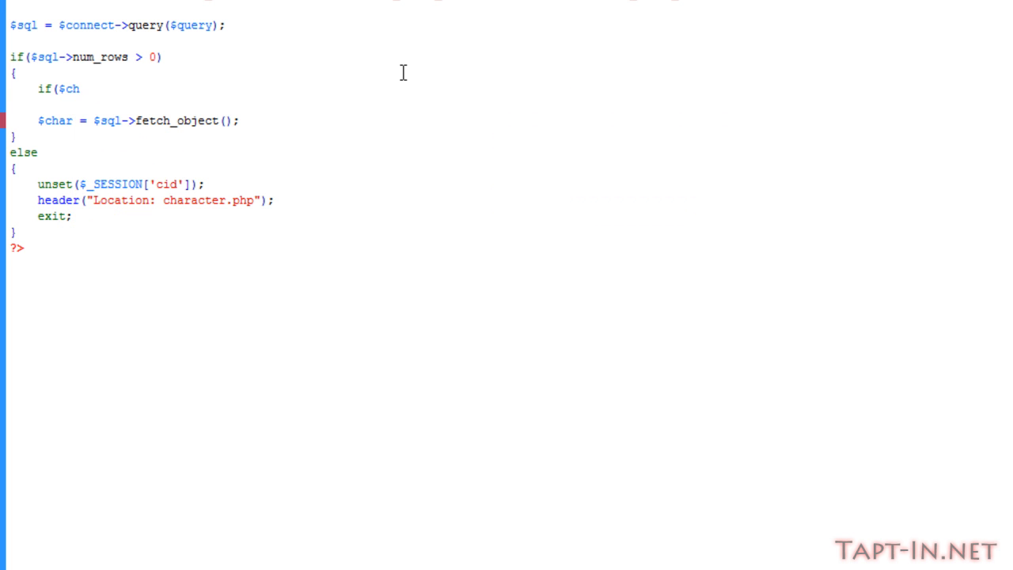
{"action": "key", "text": "BackSpace"}
{"action": "key", "text": "BackSpace"}
{"action": "key", "text": "BackSpace"}
{"action": "key", "text": "BackSpace"}
{"action": "key", "text": "BackSpace"}
{"action": "key", "text": "BackSpace"}
{"action": "key", "text": "BackSpace"}
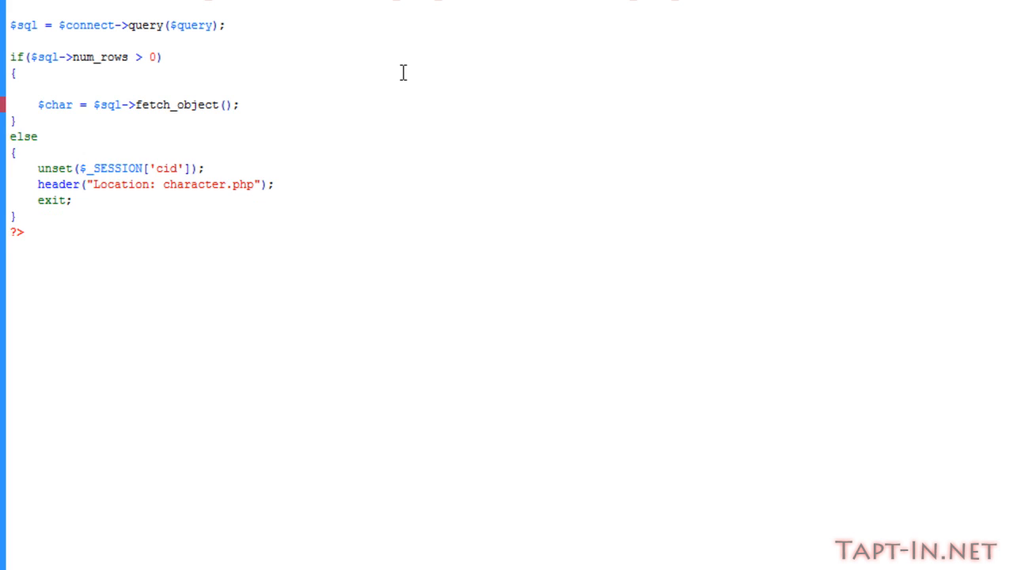
Step: Clean up the blank line and start if($char- on a fresh line below the $char fetch
{"action": "key", "text": "Delete"}
{"action": "key", "text": "Down"}
{"action": "key", "text": "End"}
{"action": "key", "text": "Return"}
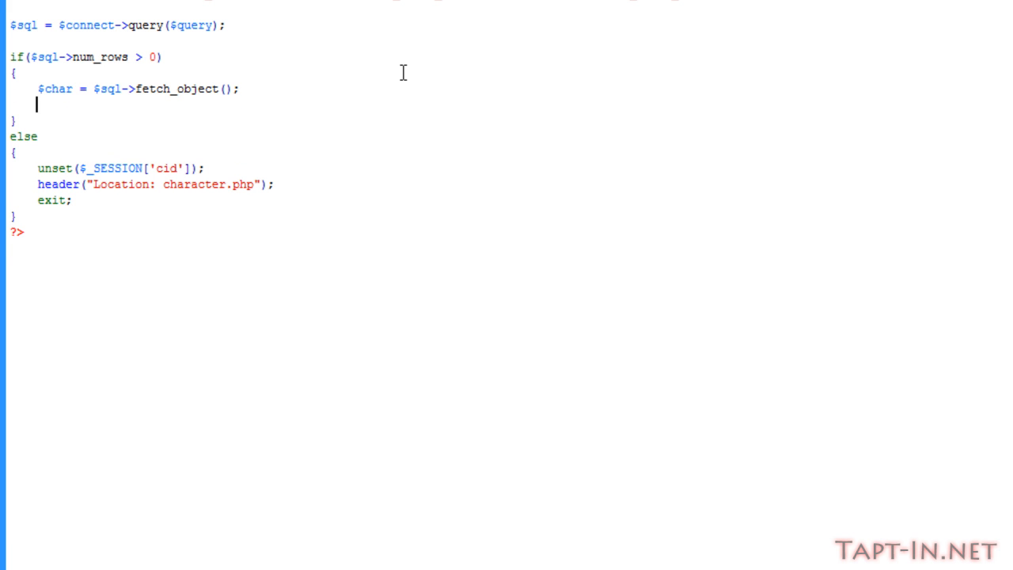
{"action": "key", "text": "Return"}
{"action": "type", "text": "if("}
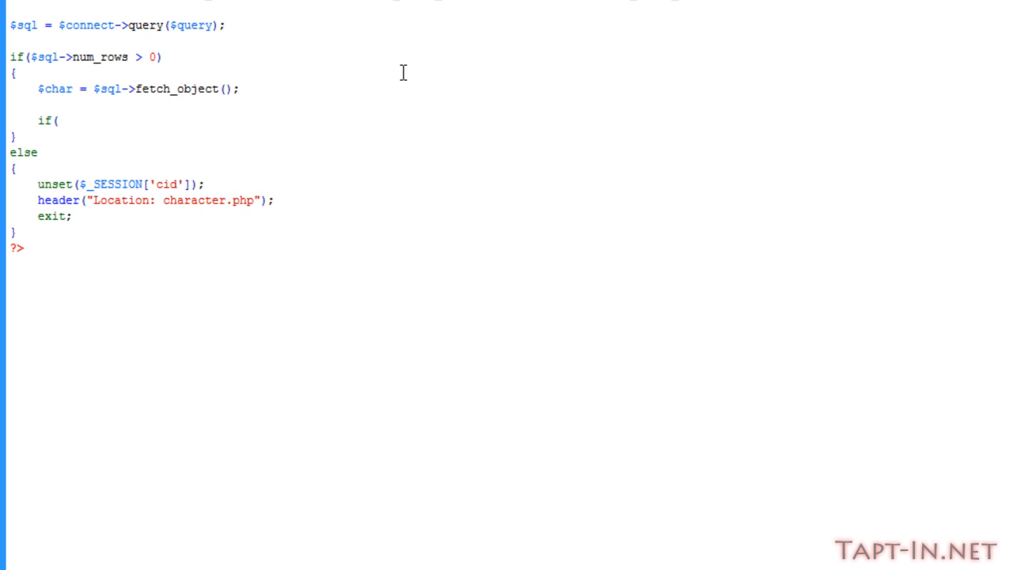
{"action": "type", "text": "$char-"}
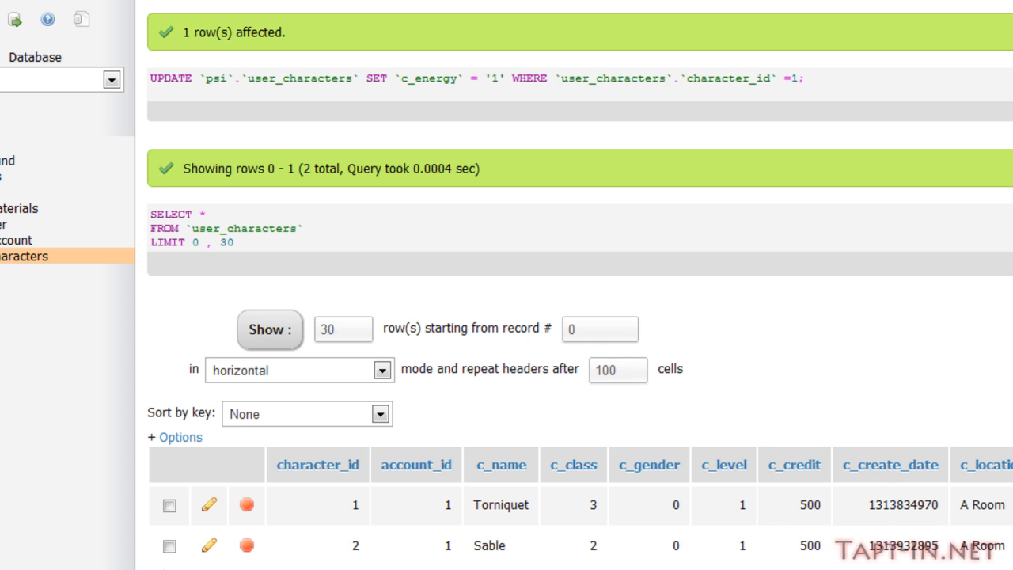
{"action": "scroll", "coordinate": [554, 475], "scroll_direction": "right", "scroll_amount": 5}
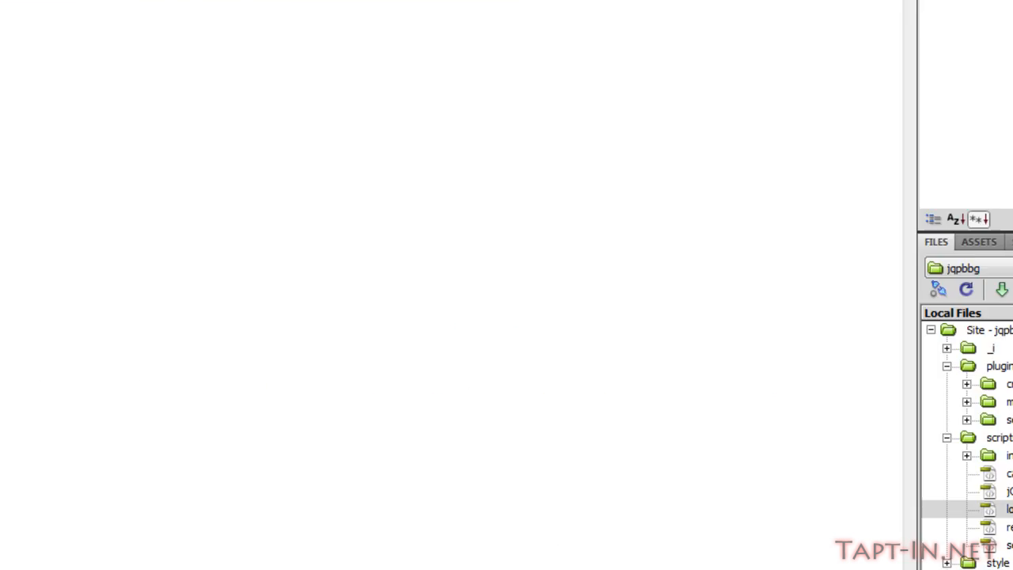
{"action": "type", "text": "energ"}
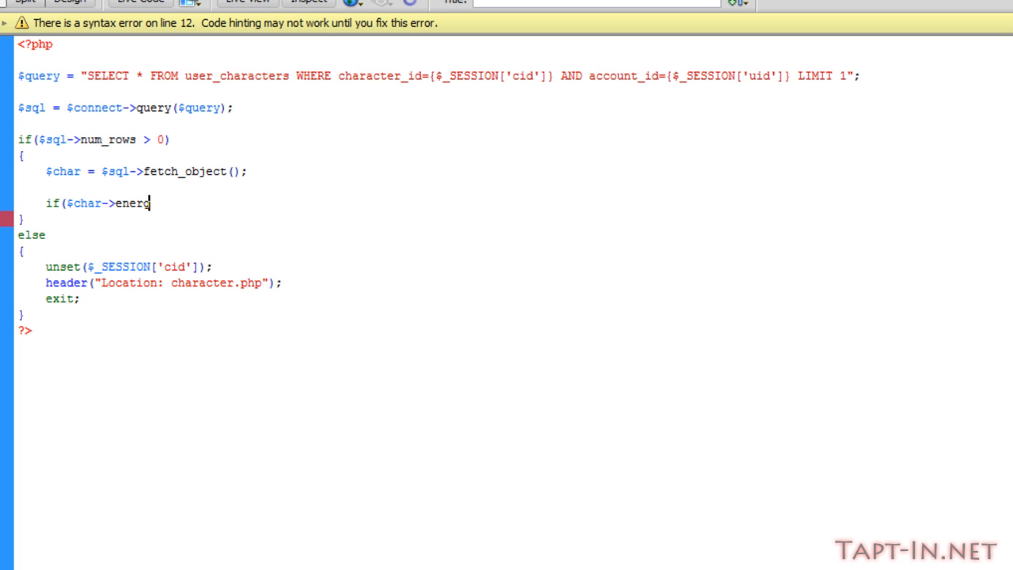
{"action": "type", "text": "y_rese"}
{"action": "type", "text": "t <"}
{"action": "type", "text": " dat"}
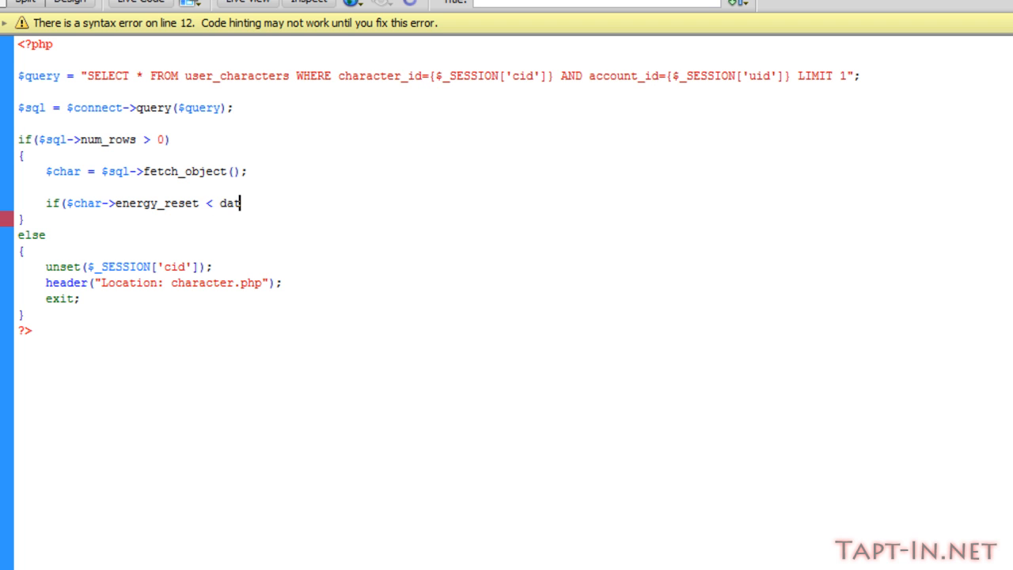
{"action": "type", "text": "e"}
{"action": "type", "text": "())"}
Step: Finish if($char->energy_reset != date("d-m-y H")) and lay out its empty braces
{"action": "key", "text": "Return"}
{"action": "type", "text": "{"}
{"action": "key", "text": "Return"}
{"action": "type", "text": "}"}
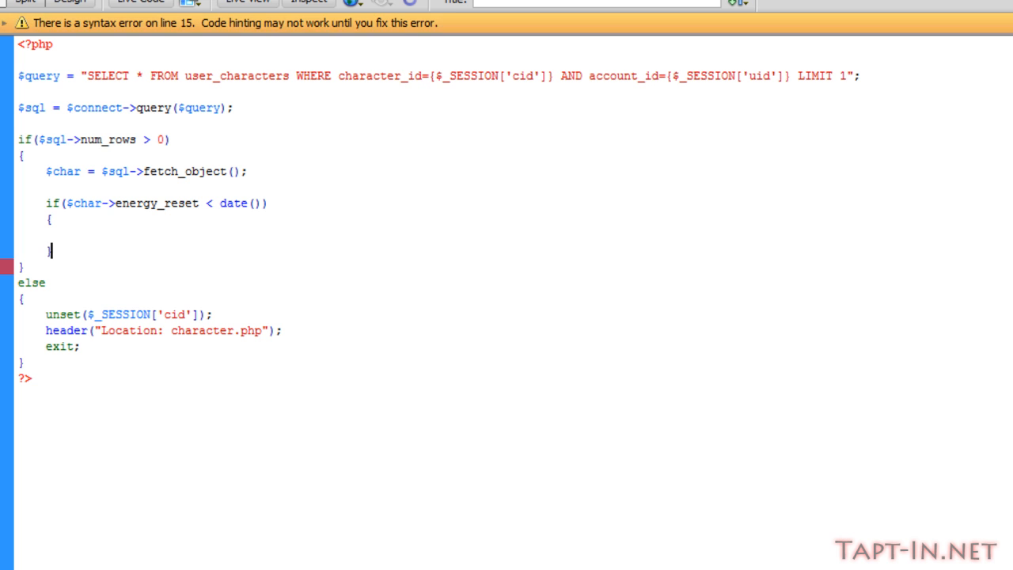
{"action": "key", "text": "Up"}
{"action": "key", "text": "Return"}
{"action": "key", "text": "Tab"}
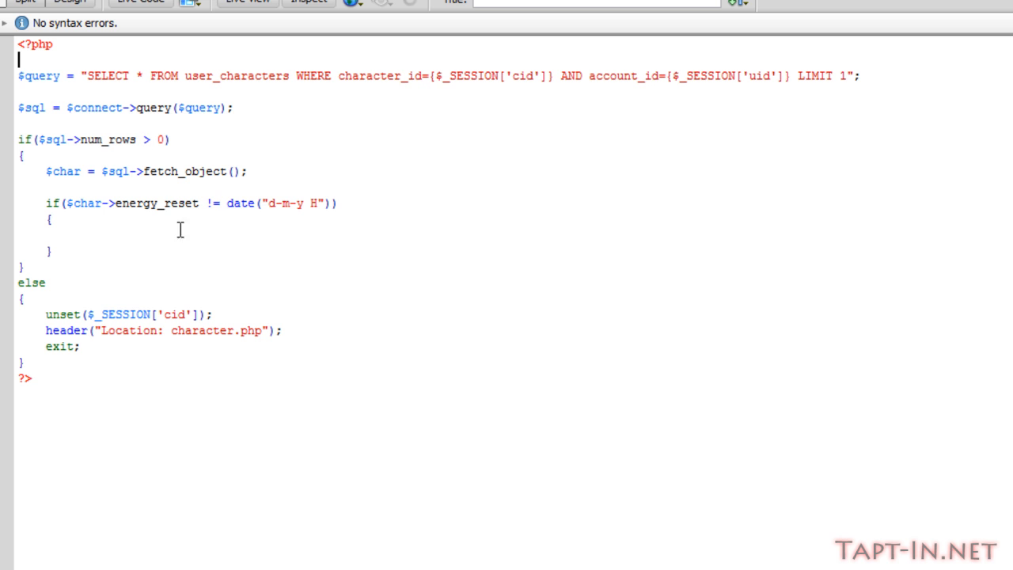
Step: Review the != date("d-m-y H") comparison and move into the empty if block
{"action": "double_click", "coordinate": [213, 204]}
{"action": "left_click", "coordinate": [205, 204]}
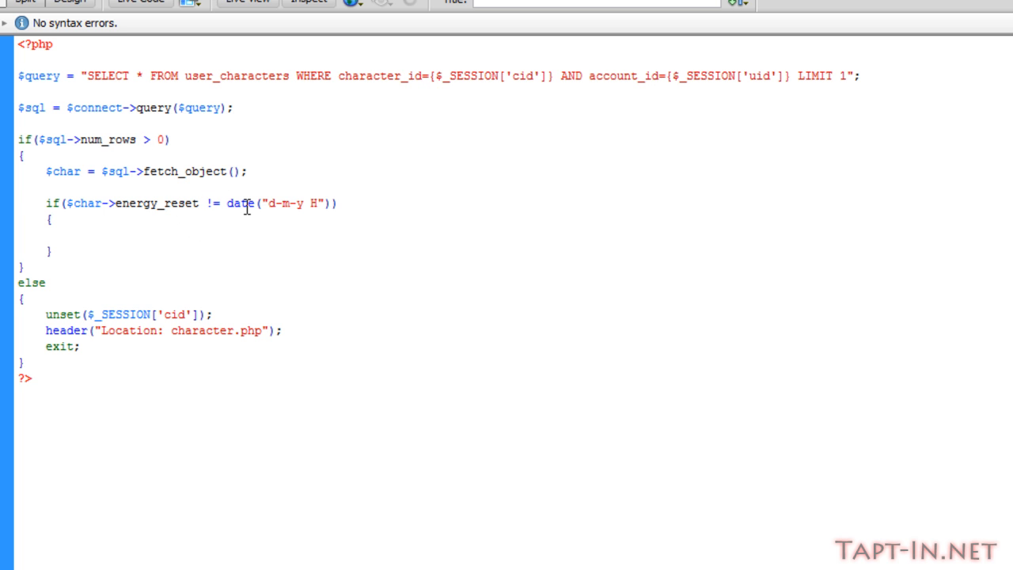
{"action": "left_click_drag", "start_coordinate": [268, 203], "coordinate": [317, 203]}
{"action": "left_click", "coordinate": [311, 203]}
{"action": "left_click", "coordinate": [211, 245]}
{"action": "key", "text": "Up"}
{"action": "type", "text": "$query"}
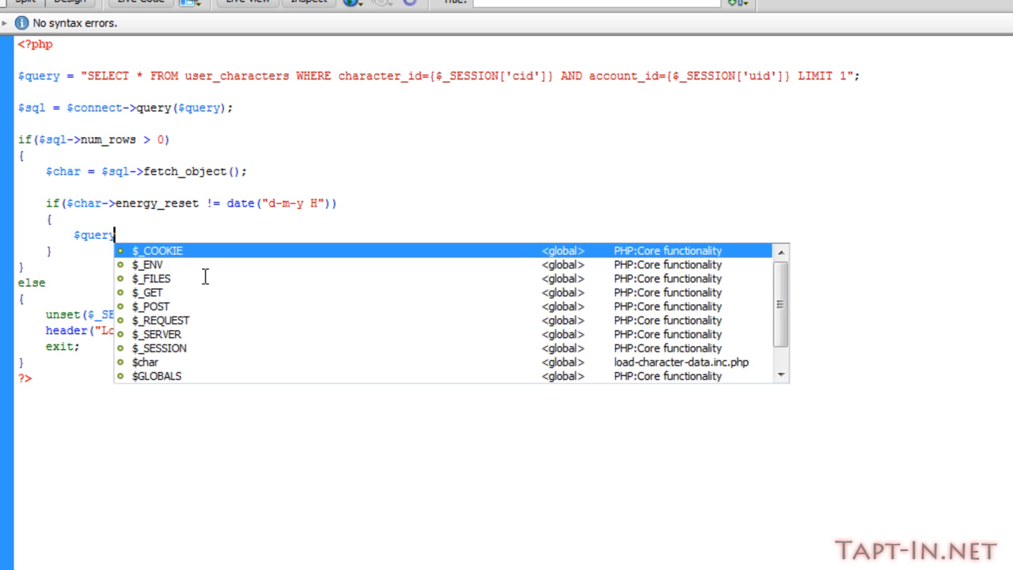
{"action": "type", "text": " = \"\";"}
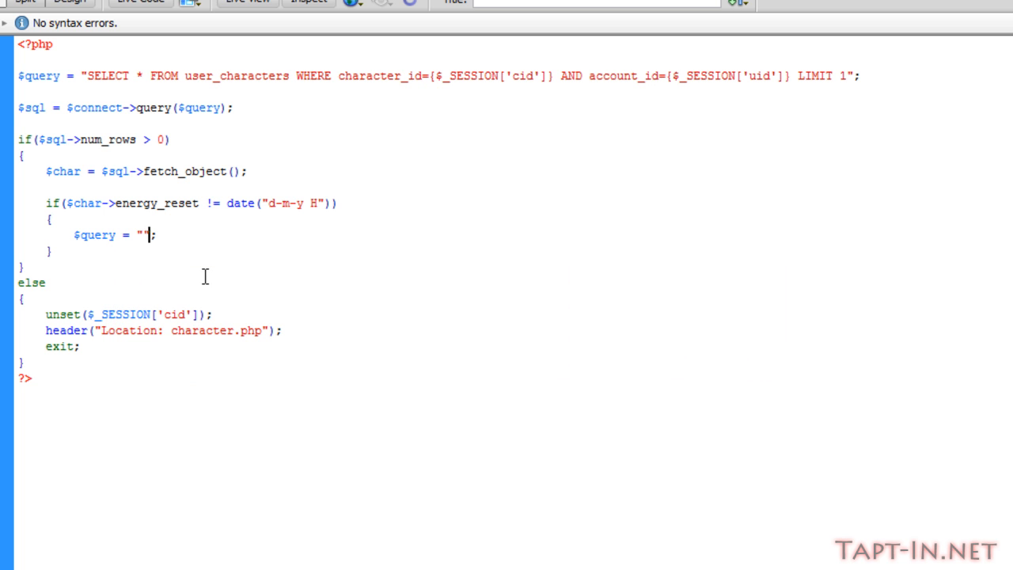
Step: Write the UPDATE query setting c_energy = 25 and energy_reset to the current date-hour, ending with WHERE
{"action": "key", "text": "Left"}
{"action": "key", "text": "Left"}
{"action": "type", "text": "UPDATE "}
{"action": "type", "text": "cha"}
{"action": "key", "text": "BackSpace"}
{"action": "key", "text": "BackSpace"}
{"action": "key", "text": "BackSpace"}
{"action": "type", "text": "user"}
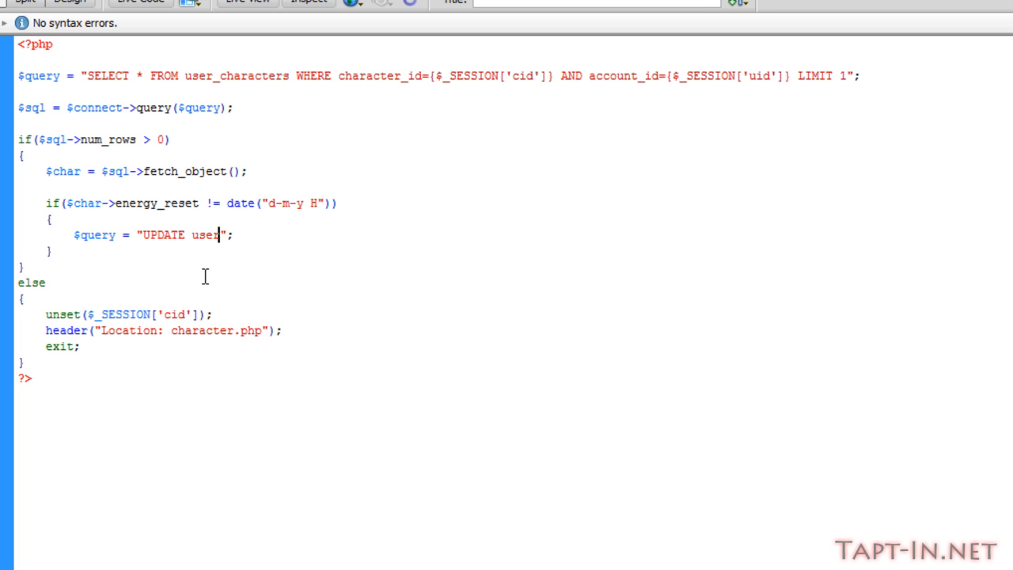
{"action": "type", "text": "_chara"}
{"action": "type", "text": "cters "}
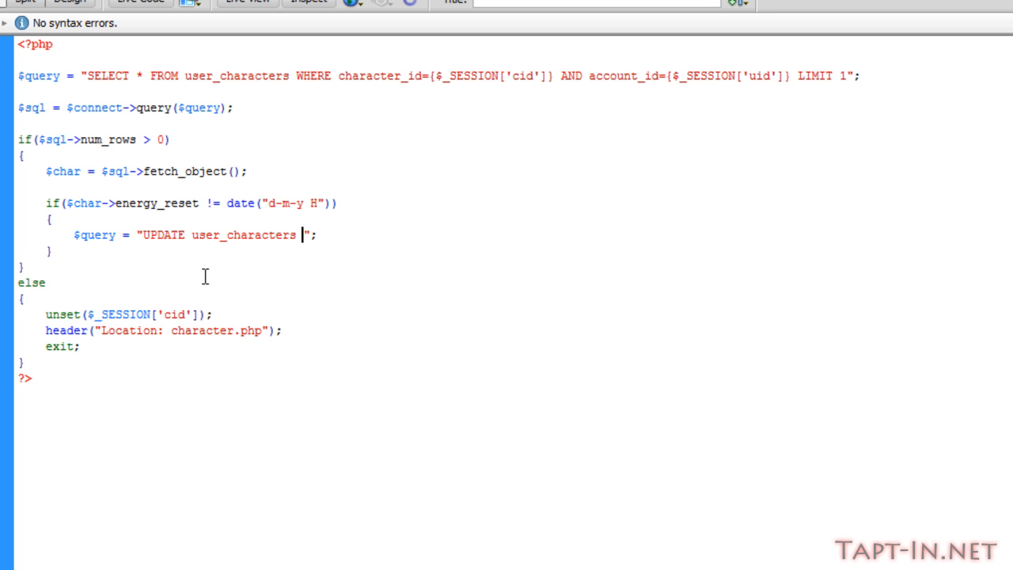
{"action": "type", "text": "SET "}
{"action": "type", "text": "`c_en"}
{"action": "type", "text": "ergy"}
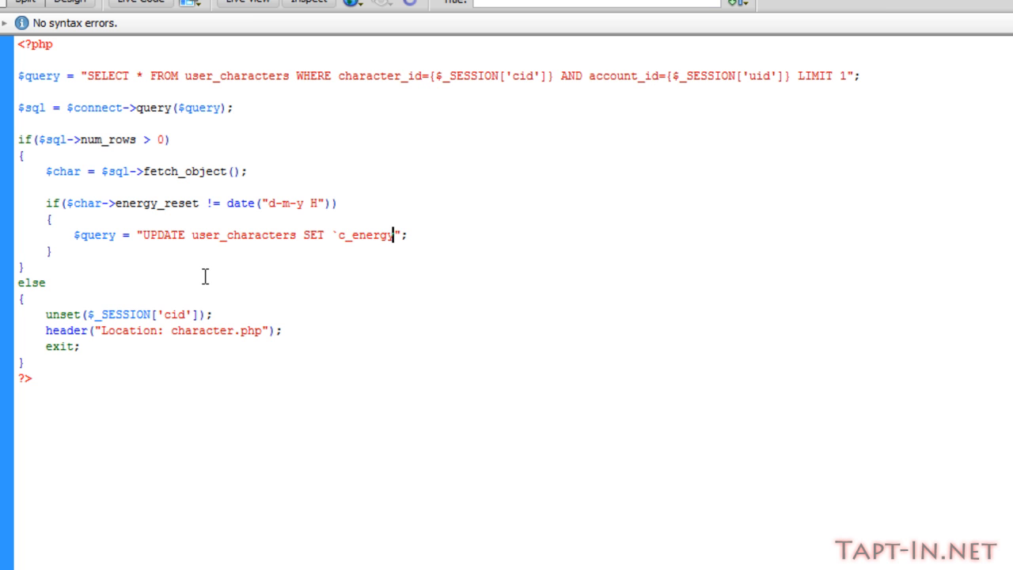
{"action": "type", "text": "` = "}
{"action": "type", "text": "25"}
{"action": "type", "text": ", `"}
{"action": "type", "text": "enert"}
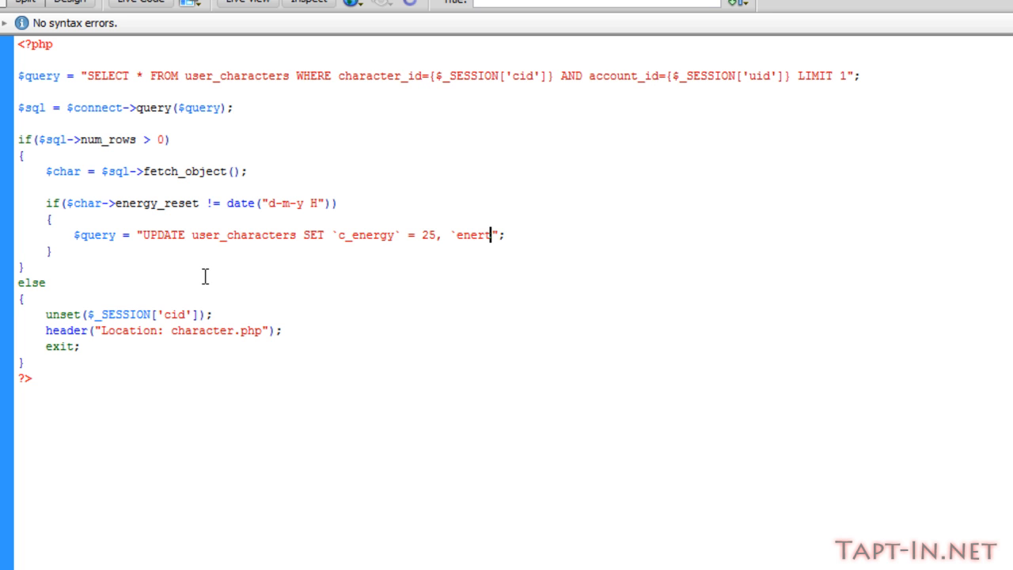
{"action": "key", "text": "BackSpace"}
{"action": "type", "text": "gy_"}
{"action": "type", "text": "reset` "}
{"action": "type", "text": "="}
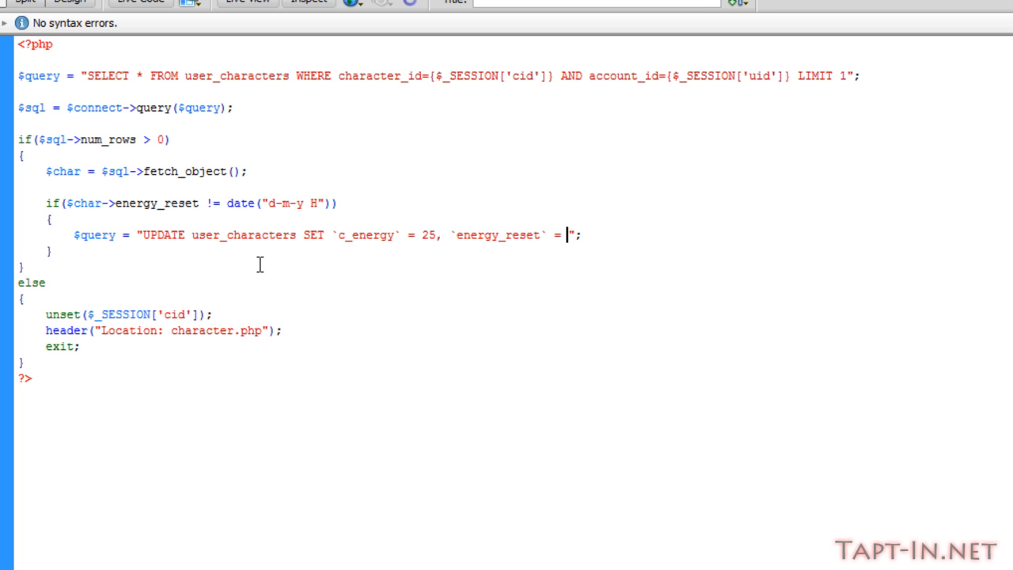
{"action": "left_click", "coordinate": [261, 222]}
{"action": "left_click", "coordinate": [562, 235]}
{"action": "type", "text": "\" . date"}
{"action": "type", "text": "(\""}
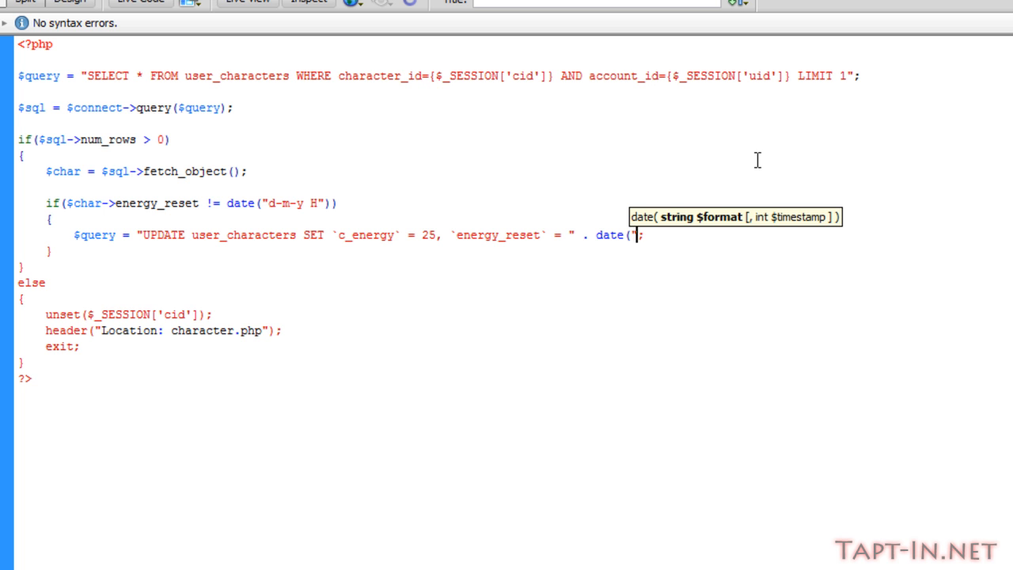
{"action": "type", "text": "d-m-"}
{"action": "type", "text": "y "}
{"action": "type", "text": "H"}
{"action": "type", "text": "\") . \"\""}
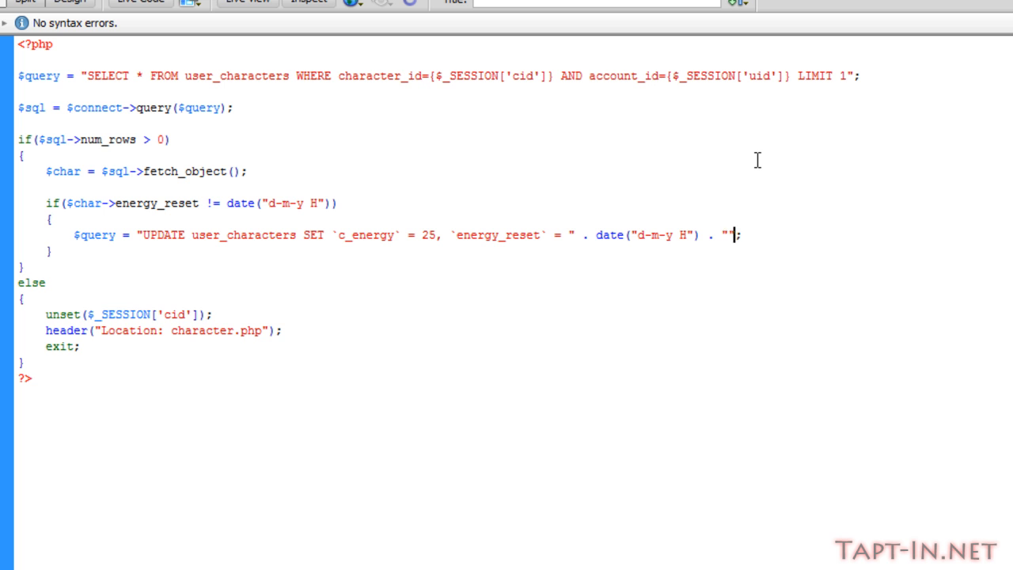
{"action": "type", "text": " WHE"}
{"action": "key", "text": "BackSpace"}
{"action": "type", "text": "ERE"}
Step: Copy the SELECT's character and account condition into the UPDATE's WHERE clause and save
{"action": "left_click_drag", "start_coordinate": [849, 75], "coordinate": [332, 80]}
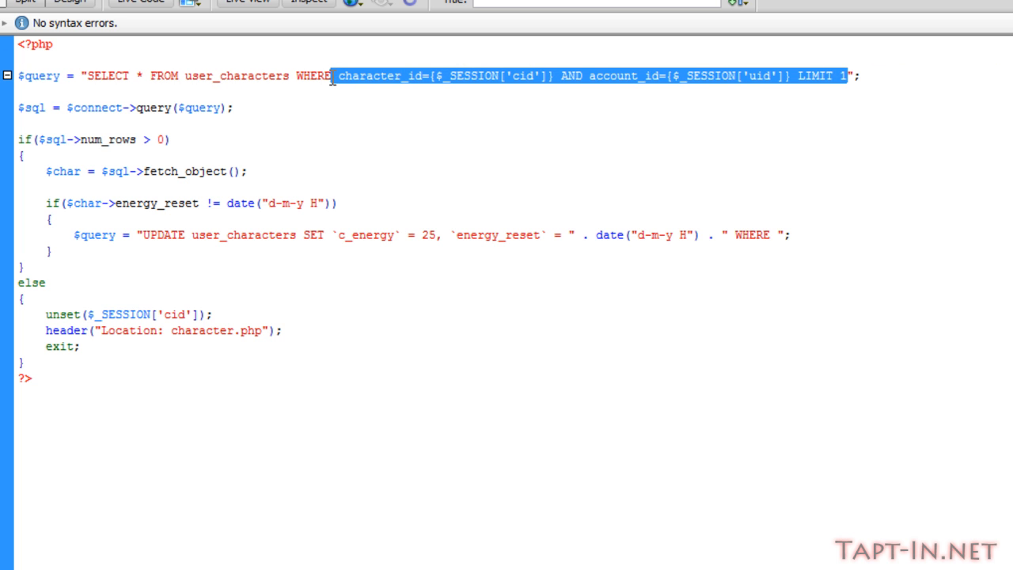
{"action": "left_click", "coordinate": [782, 234]}
{"action": "key", "text": "ctrl+b"}
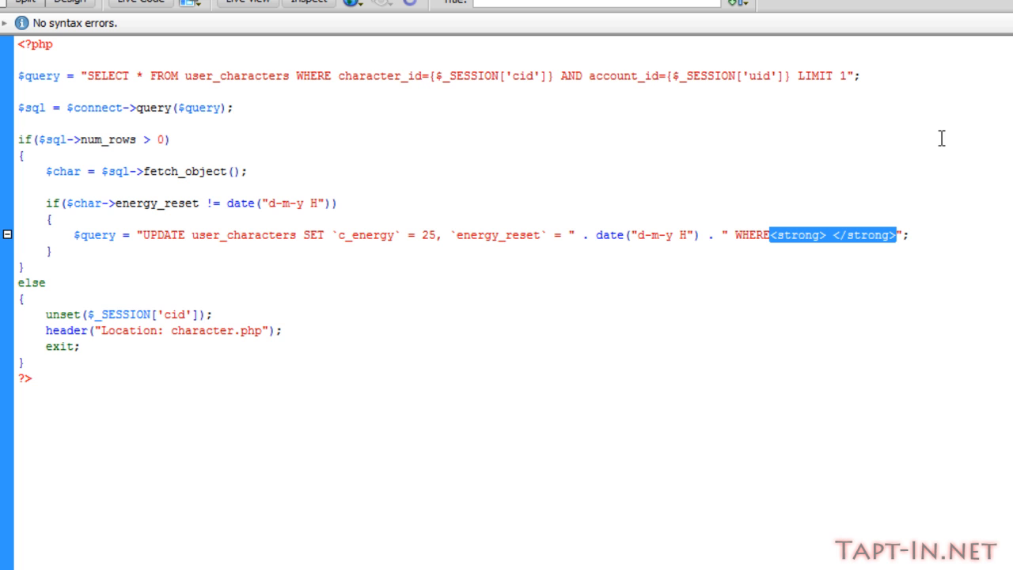
{"action": "key", "text": "ctrl+v"}
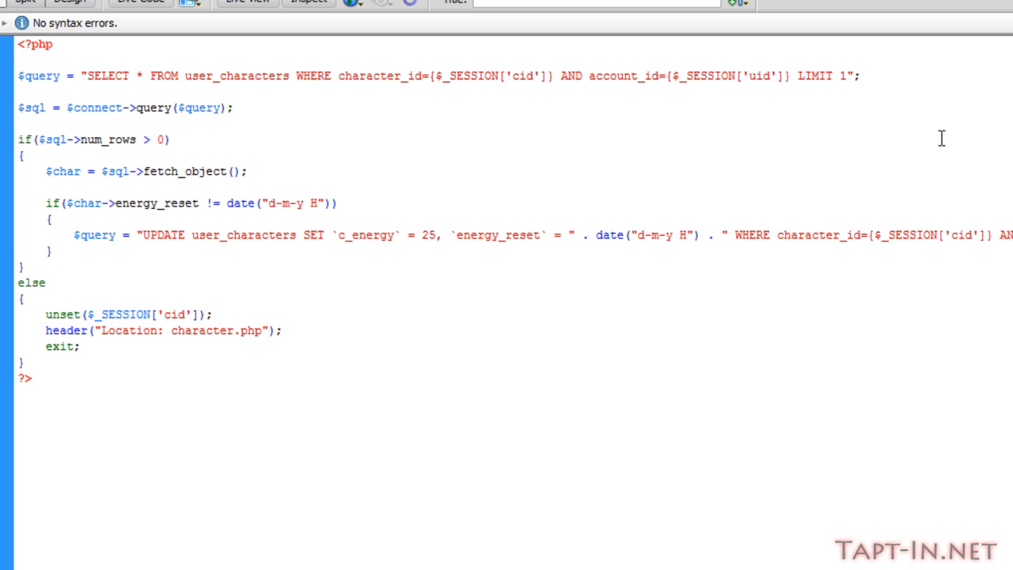
{"action": "key", "text": "ctrl+s"}
Step: Add a $char->c_energy = 25 line after the UPDATE query
{"action": "key", "text": "Return"}
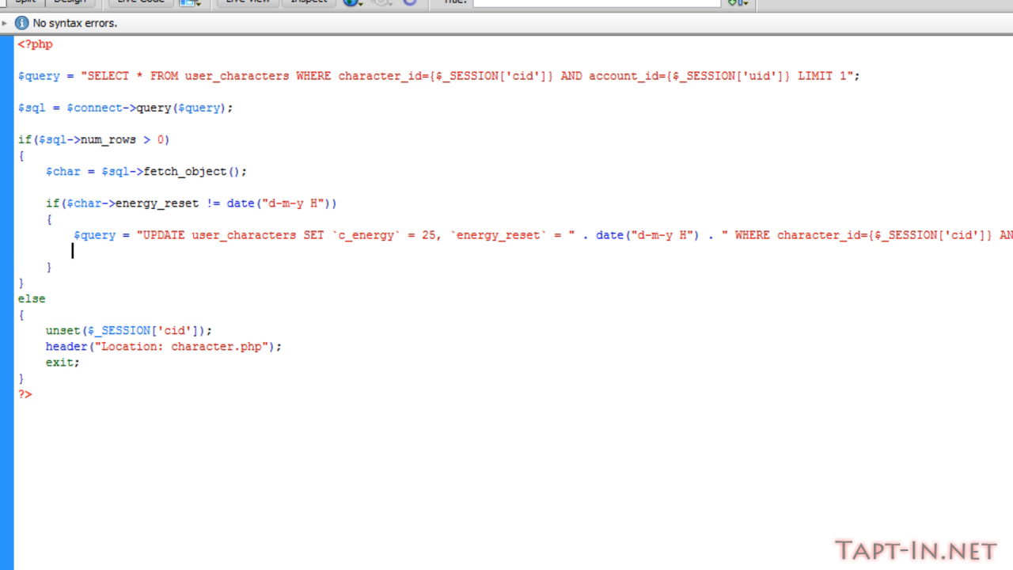
{"action": "type", "text": "$chgar"}
{"action": "key", "text": "Escape"}
{"action": "key", "text": "BackSpace"}
{"action": "key", "text": "BackSpace"}
{"action": "type", "text": "ar"}
{"action": "key", "text": "BackSpace"}
{"action": "type", "text": "->"}
{"action": "type", "text": "c_"}
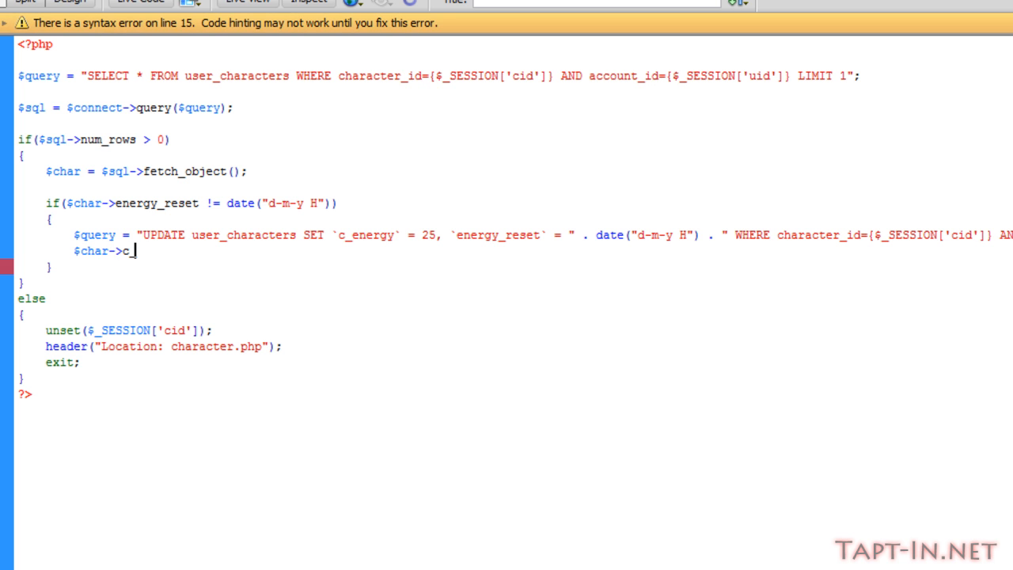
{"action": "type", "text": "energy"}
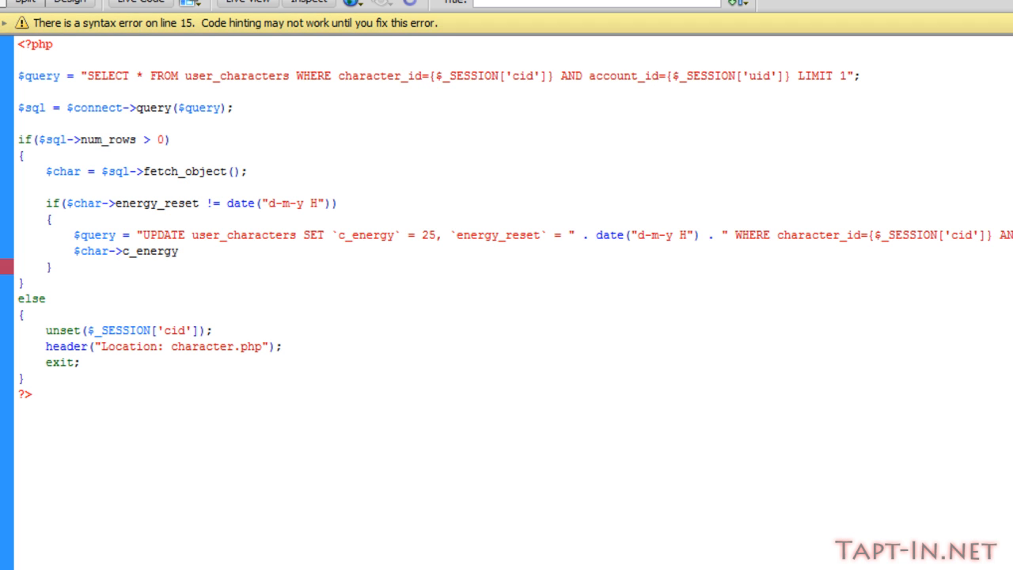
{"action": "key", "text": "BackSpace"}
{"action": "type", "text": "= "}
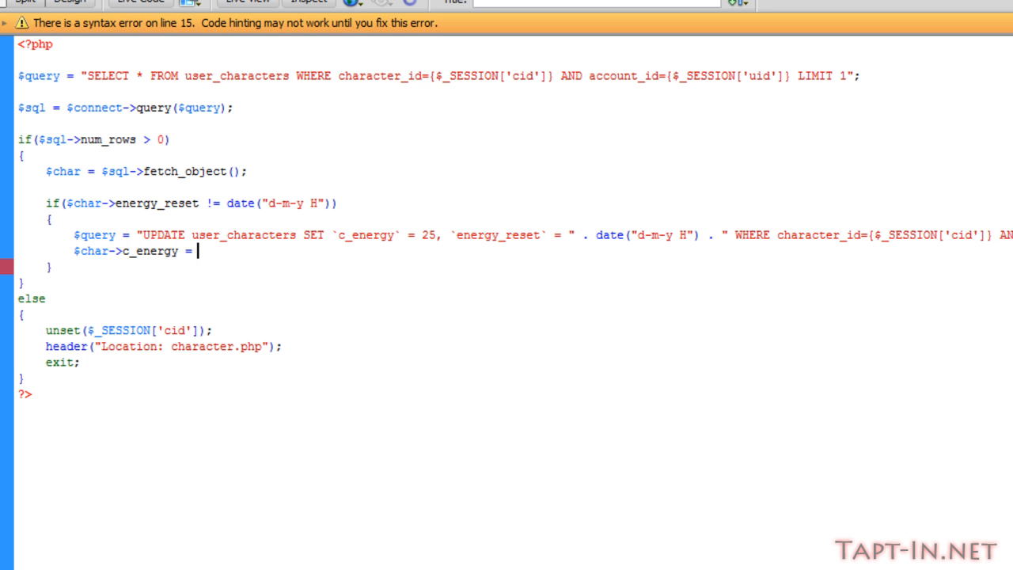
{"action": "type", "text": "25;"}
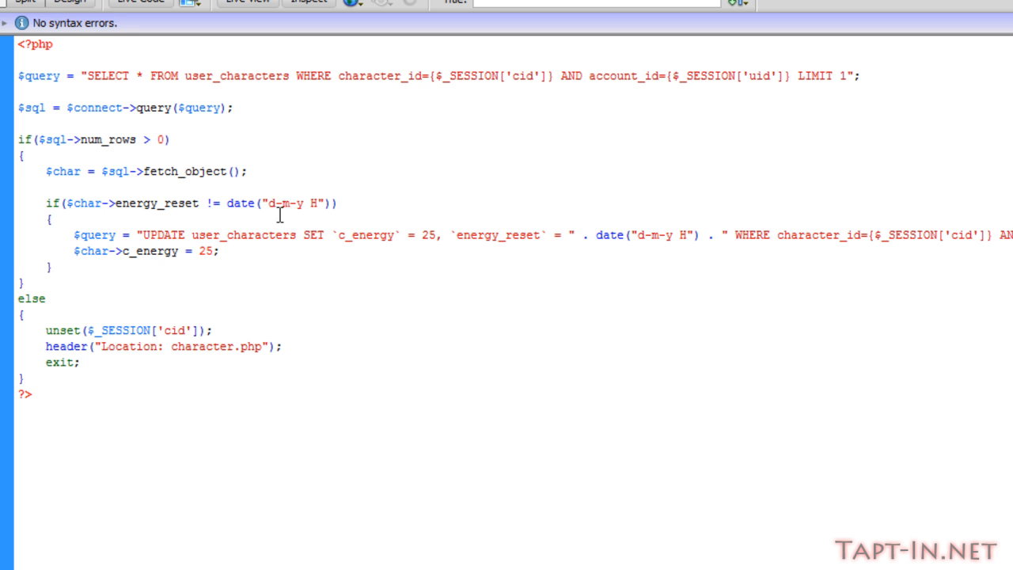
Step: Reload Station Invasion so Energy shows 25, then check the row in phpMyAdmin
{"action": "key", "text": "alt+Tab"}
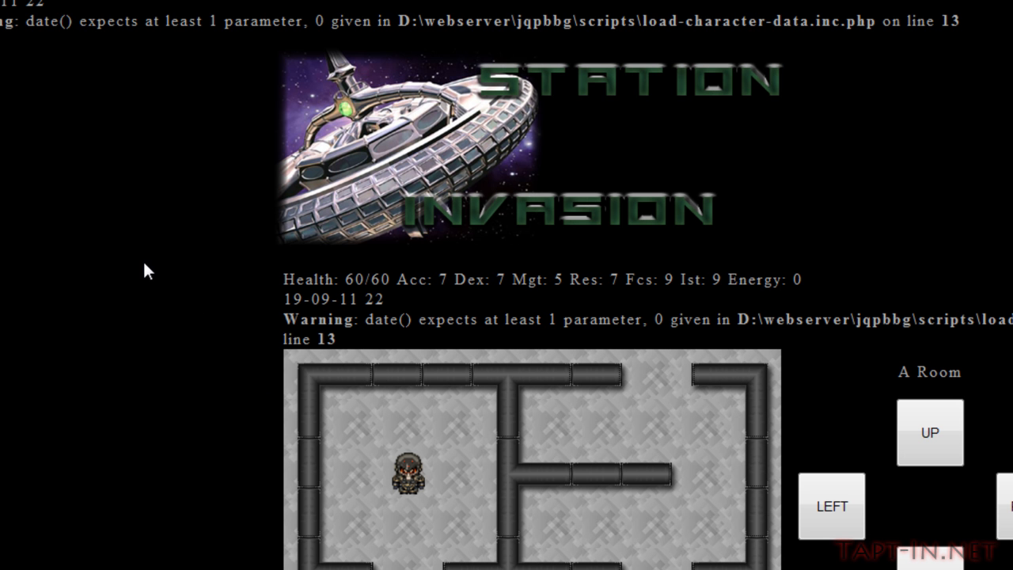
{"action": "key", "text": "F5"}
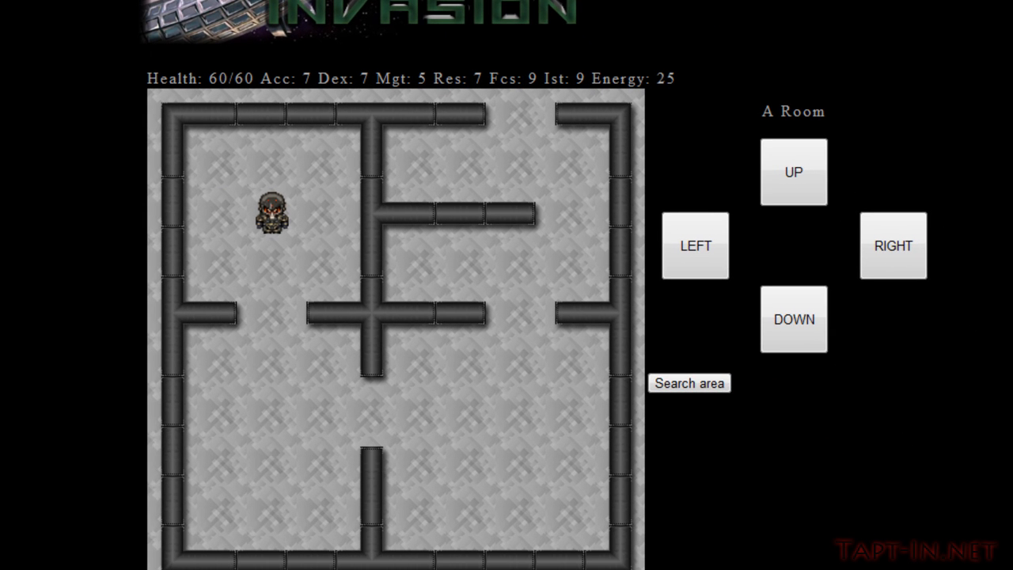
{"action": "key", "text": "alt+Tab"}
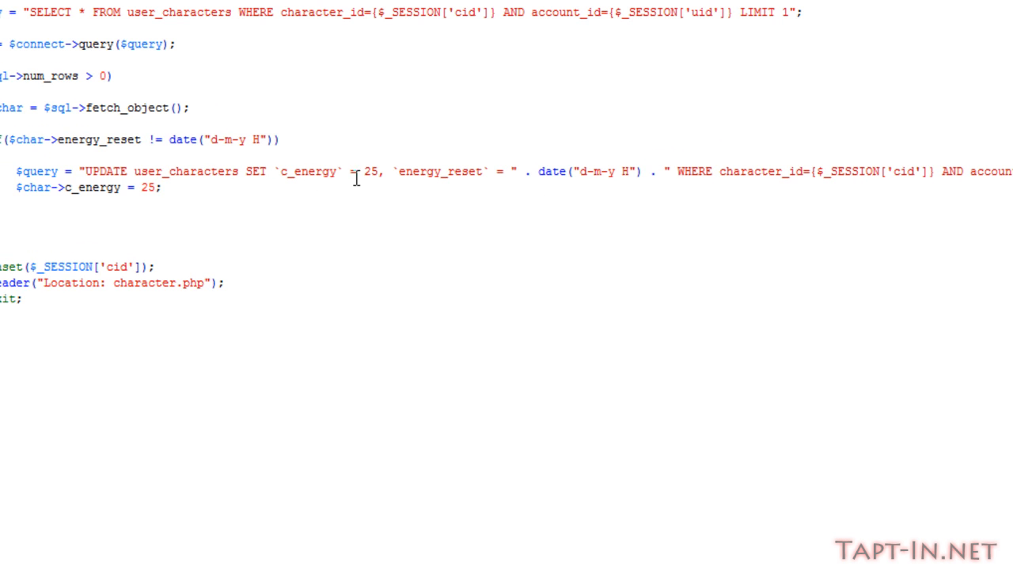
Step: Add $connect->query($query); on a new line after the UPDATE query
{"action": "key", "text": "Return"}
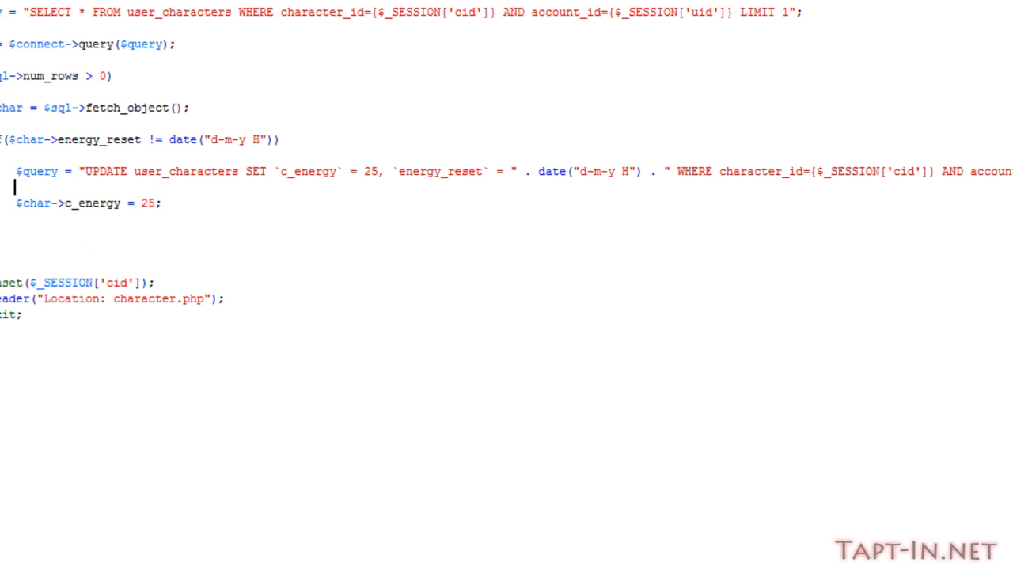
{"action": "type", "text": "$con"}
{"action": "type", "text": "nec"}
{"action": "type", "text": "t->que"}
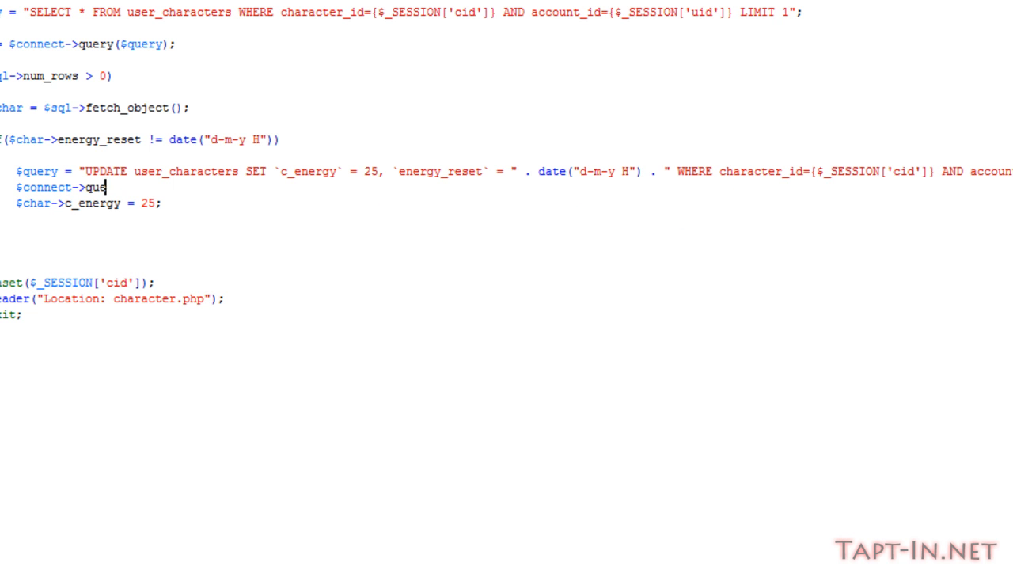
{"action": "type", "text": "ry($query);"}
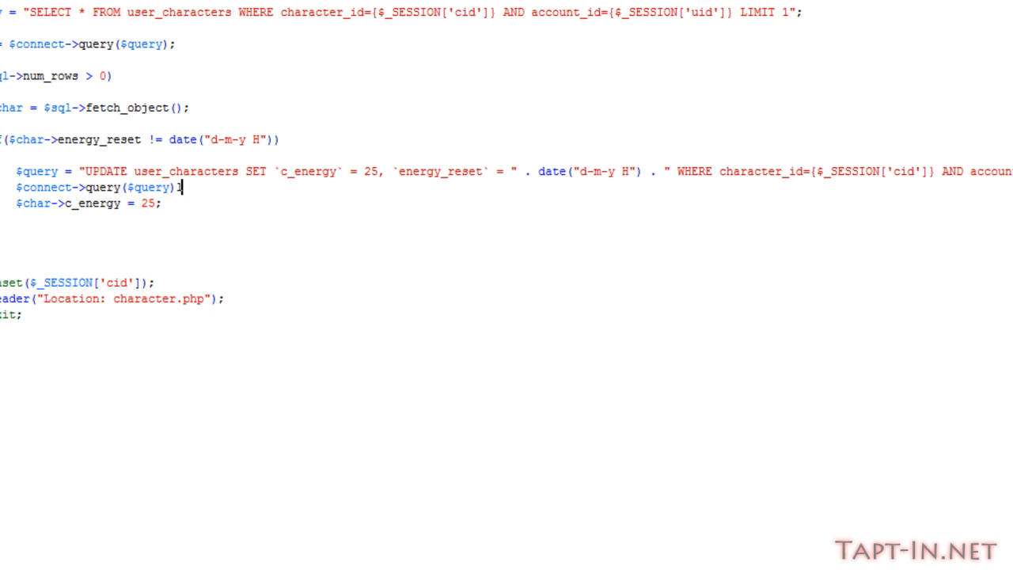
{"action": "key", "text": "BackSpace"}
{"action": "type", "text": ";"}
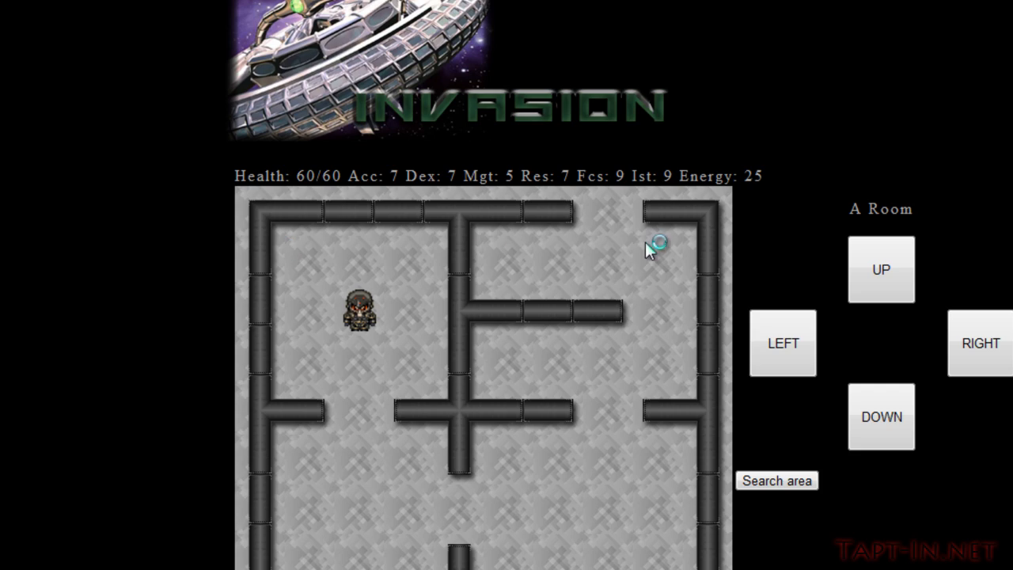
Step: Review the user_characters rows in phpMyAdmin and return to the character-data code
{"action": "left_click_drag", "start_coordinate": [764, 176], "coordinate": [530, 176]}
{"action": "left_click", "coordinate": [498, 170]}
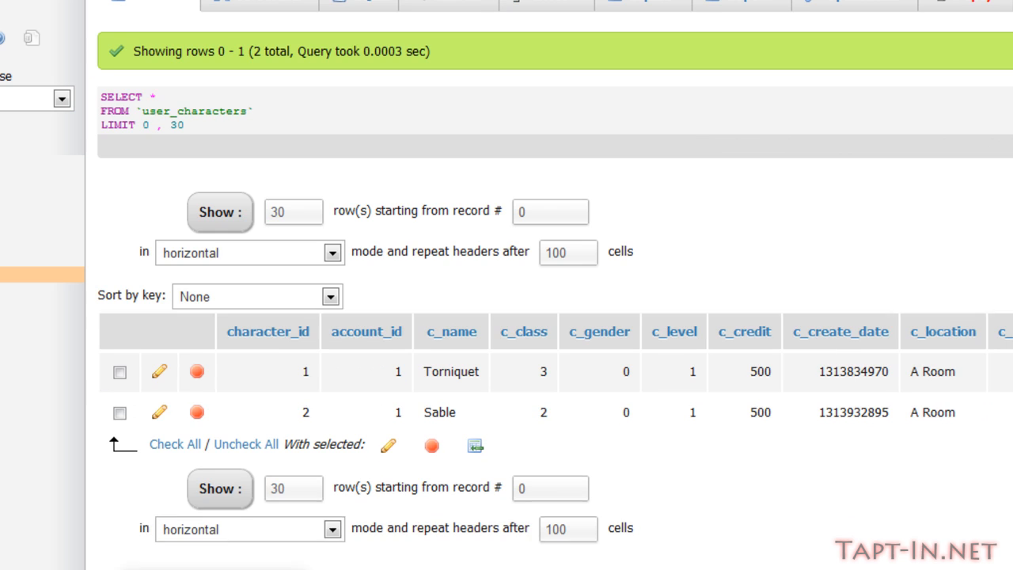
{"action": "scroll", "coordinate": [507, 395], "scroll_direction": "right", "scroll_amount": 5}
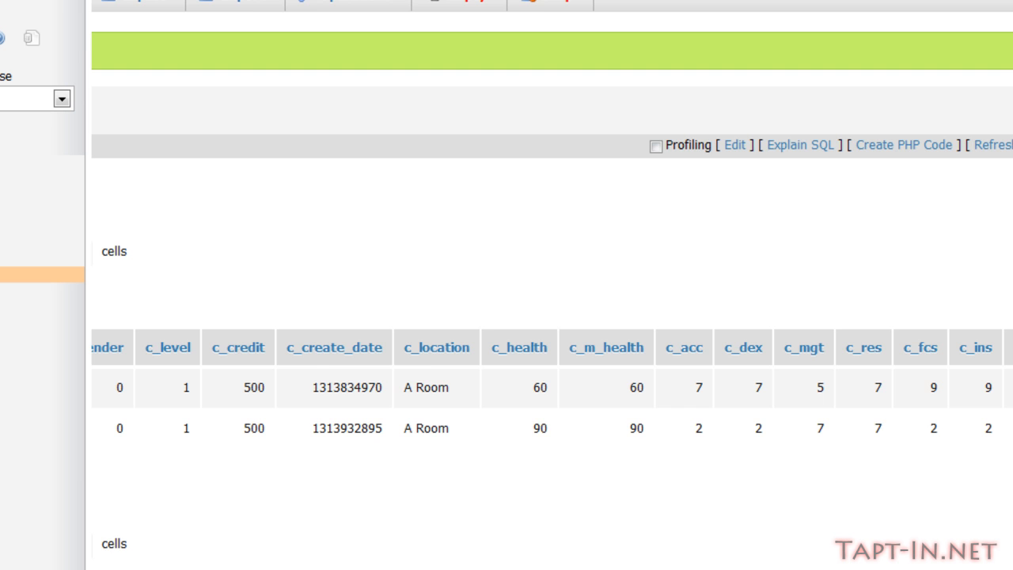
{"action": "scroll", "coordinate": [507, 396], "scroll_direction": "left", "scroll_amount": 5}
{"action": "scroll", "coordinate": [506, 396], "scroll_direction": "right", "scroll_amount": 5}
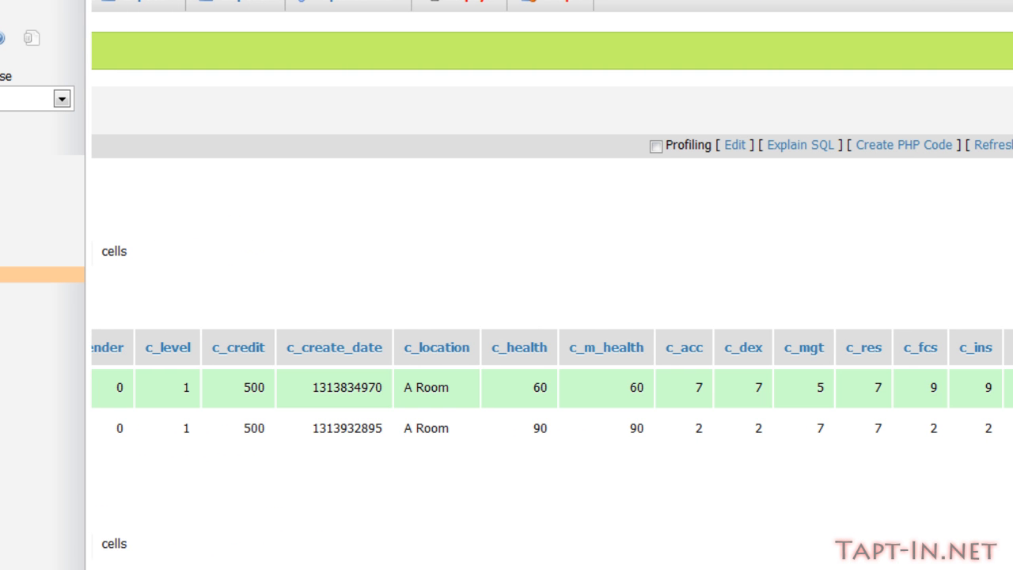
{"action": "key", "text": "alt+Tab"}
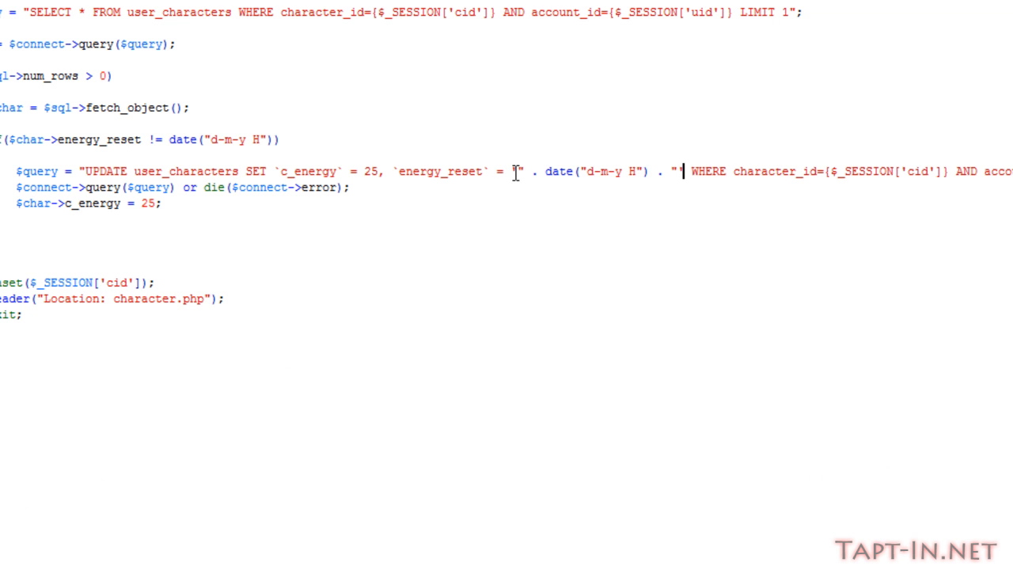
Step: Wrap the date() value in single quotes in the UPDATE string and add or die($connect->error)
{"action": "left_click_drag", "start_coordinate": [510, 171], "coordinate": [520, 168]}
{"action": "left_click_drag", "start_coordinate": [674, 169], "coordinate": [682, 168]}
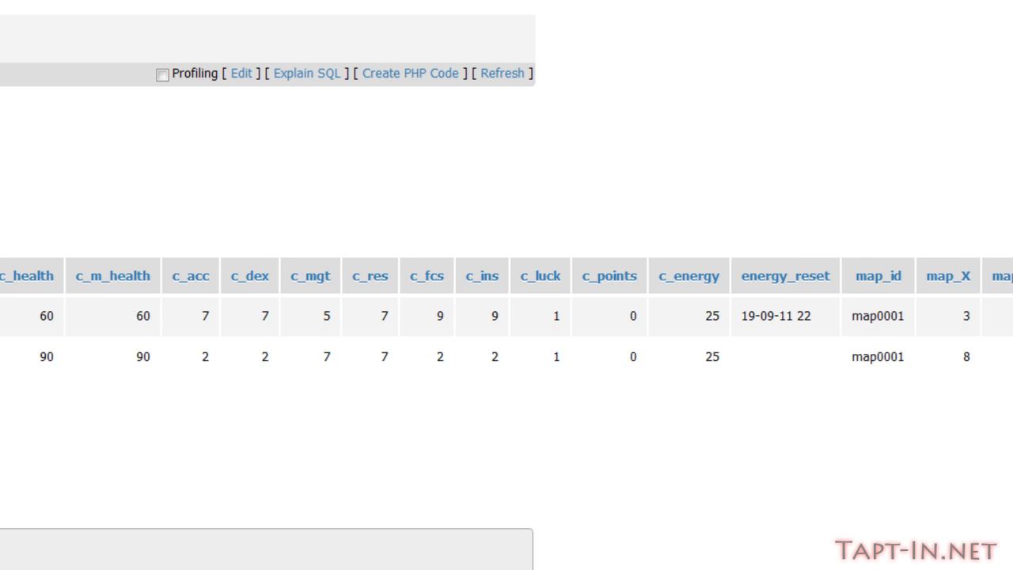
Step: Check row 1 stores energy_reset 19-09-11 22 with c_energy 25, then go back to the game
{"action": "left_click_drag", "start_coordinate": [828, 320], "coordinate": [756, 320]}
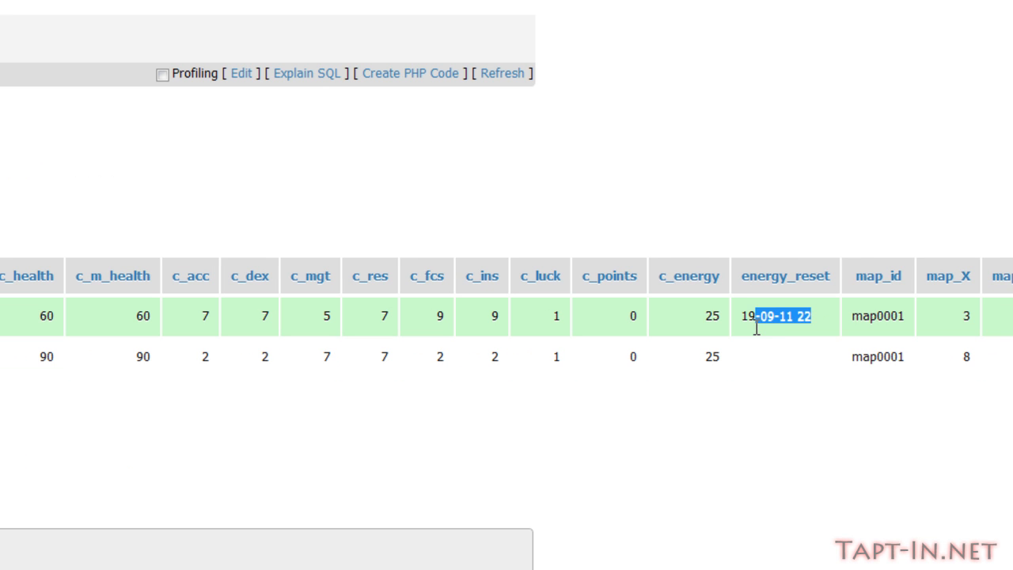
{"action": "left_click", "coordinate": [760, 320]}
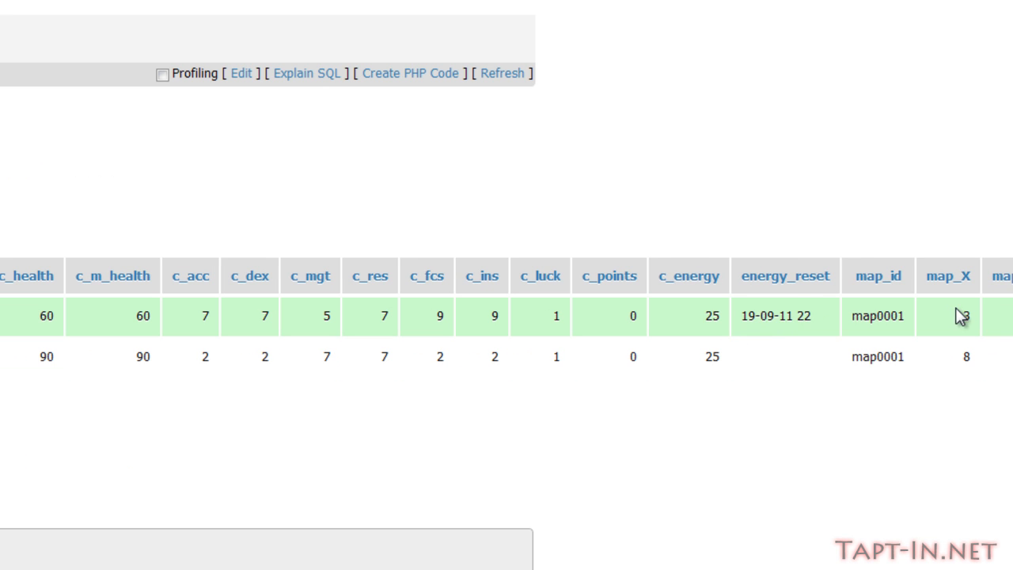
{"action": "left_click", "coordinate": [756, 332]}
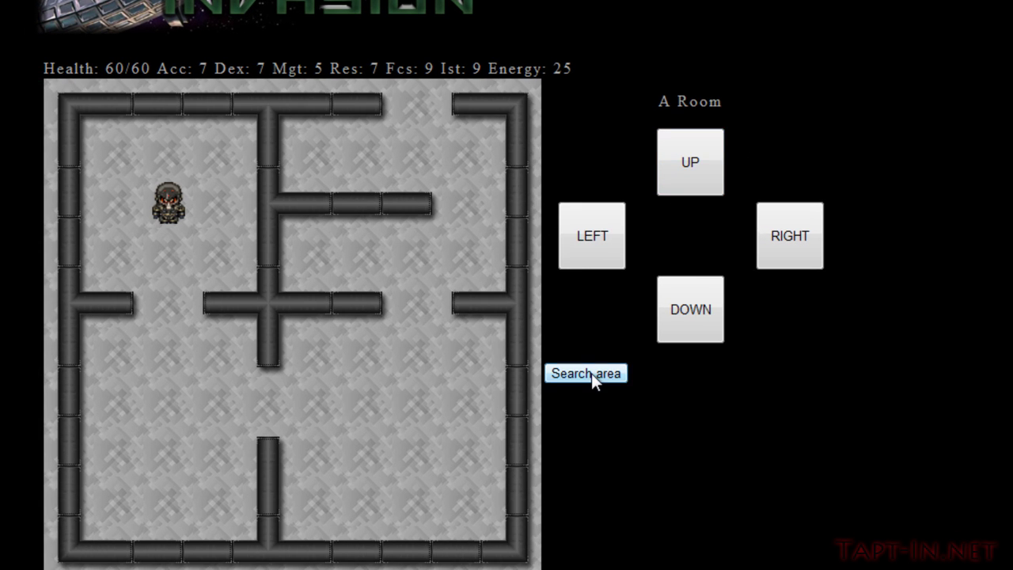
Step: Search the room four times for compounds so Energy drops to 11, then return to the room map
{"action": "left_click", "coordinate": [593, 377]}
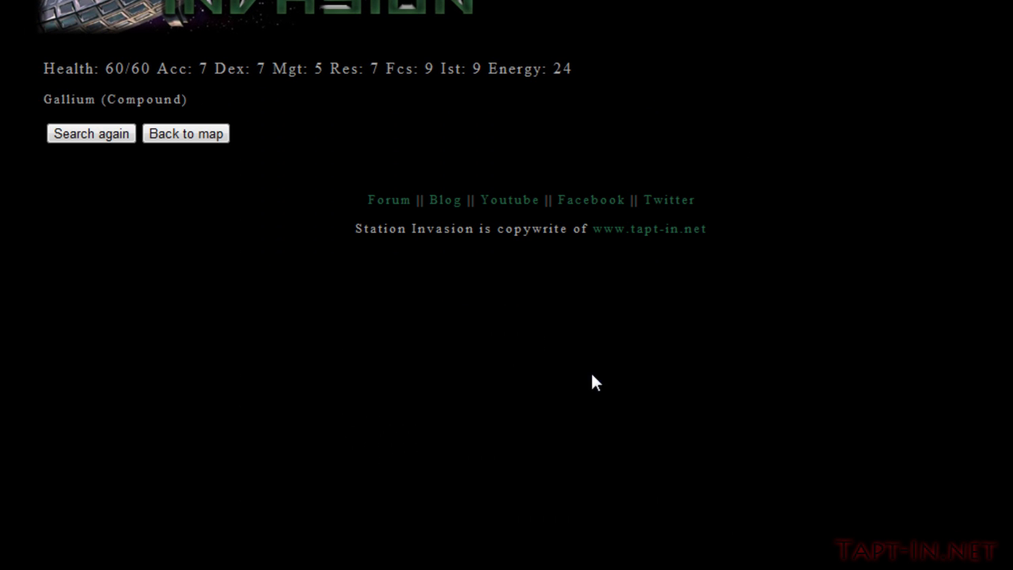
{"action": "left_click", "coordinate": [112, 131]}
{"action": "left_click", "coordinate": [112, 130]}
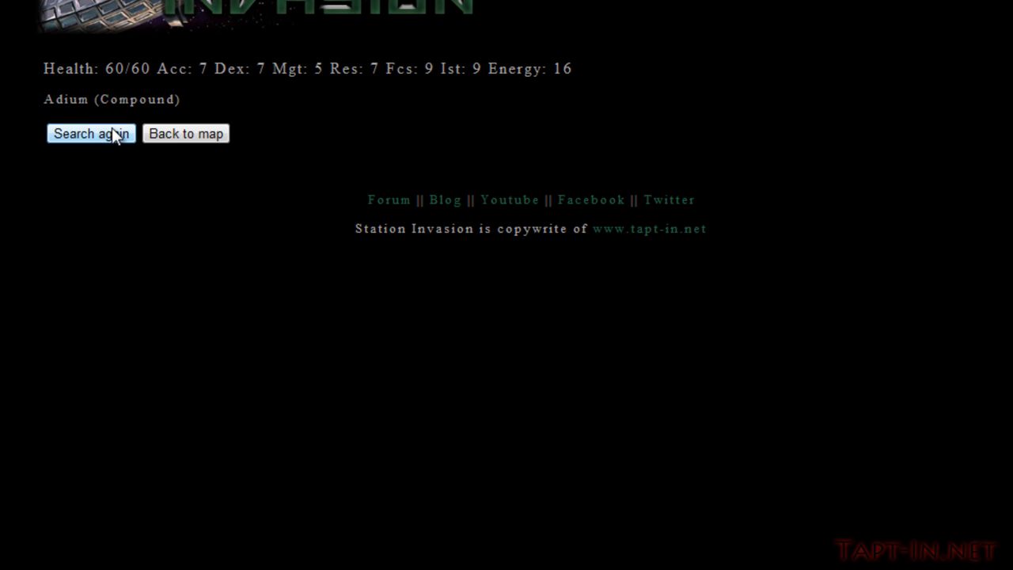
{"action": "left_click", "coordinate": [111, 131]}
{"action": "left_click", "coordinate": [186, 133]}
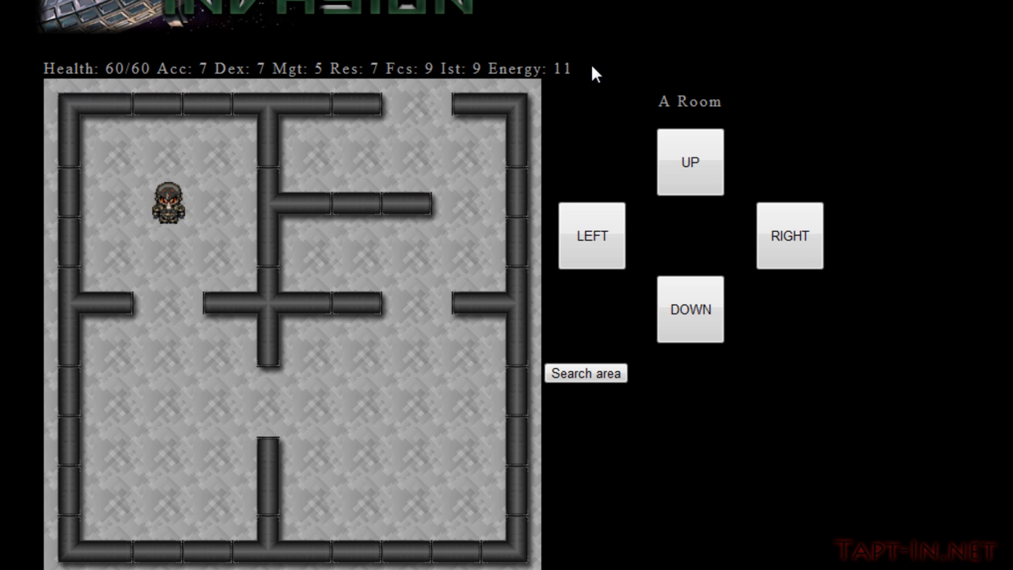
{"action": "double_click", "coordinate": [562, 69]}
{"action": "left_click", "coordinate": [564, 135]}
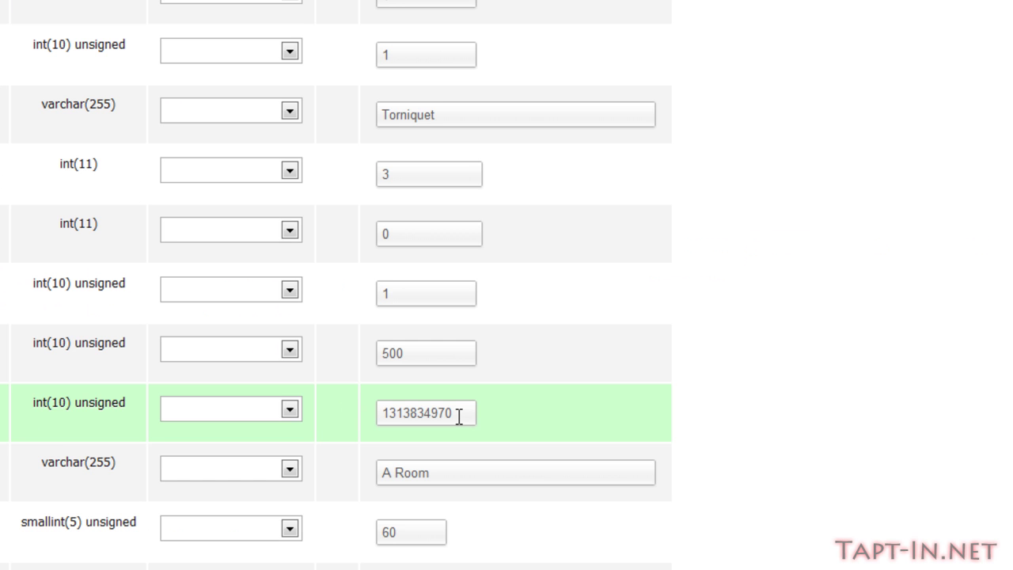
{"action": "scroll", "coordinate": [475, 411], "scroll_direction": "down", "scroll_amount": 8}
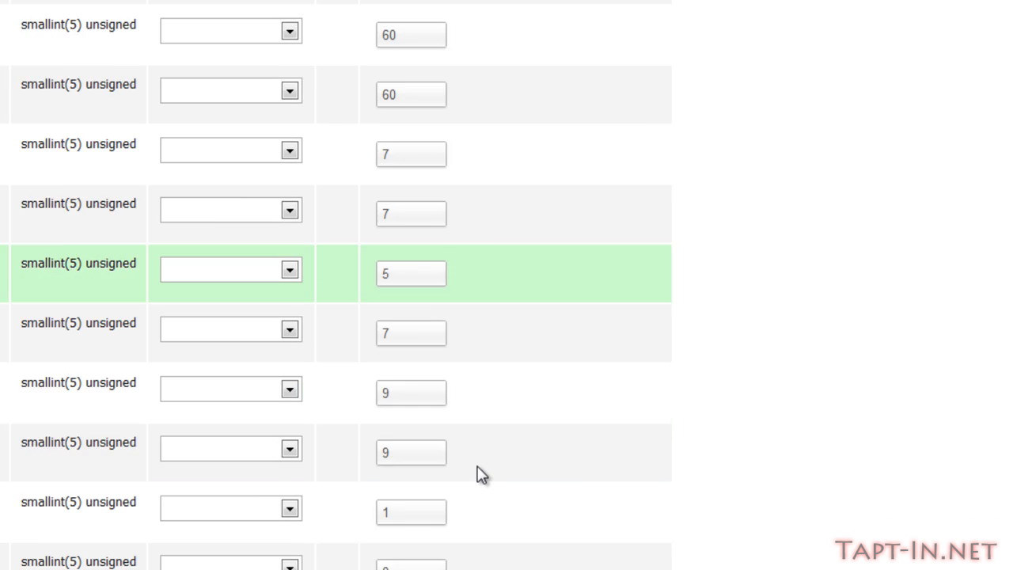
{"action": "scroll", "coordinate": [475, 475], "scroll_direction": "down", "scroll_amount": 5}
Step: Edit Torniquet's energy_reset from 19-09-11 22 to 19-09-11 20 and save the row
{"action": "left_click", "coordinate": [459, 294]}
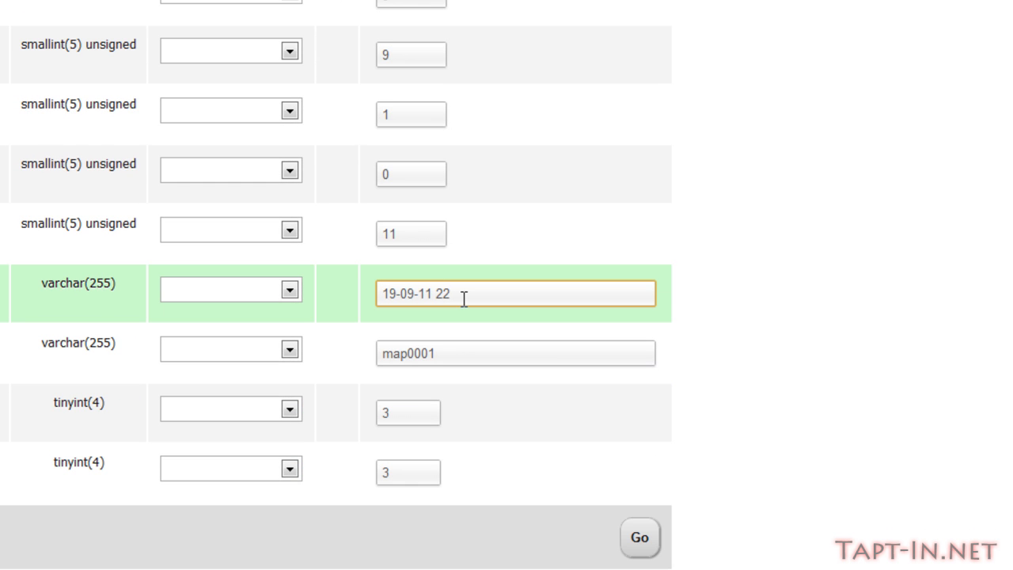
{"action": "key", "text": "BackSpace"}
{"action": "type", "text": "0"}
{"action": "left_click", "coordinate": [640, 538]}
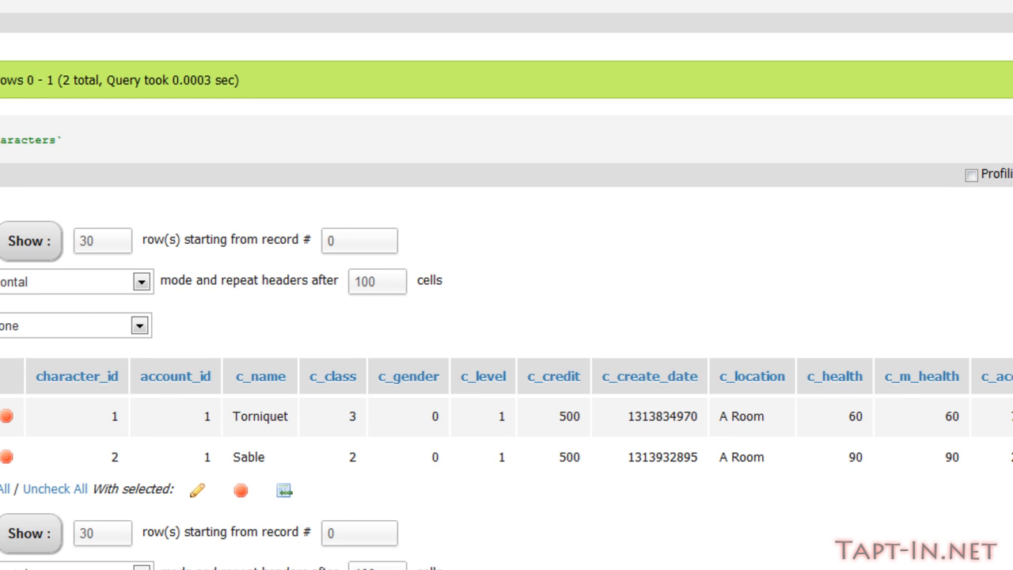
{"action": "scroll", "coordinate": [506, 395], "scroll_direction": "right", "scroll_amount": 10}
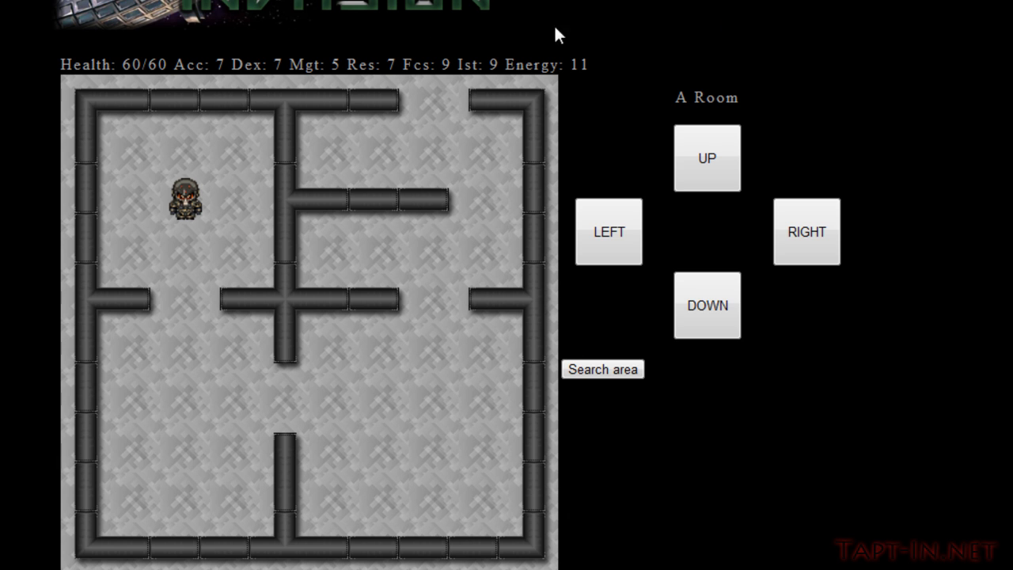
Step: Reload the game so the stale hour resets Energy from 11 back to 25
{"action": "double_click", "coordinate": [580, 64]}
{"action": "left_click", "coordinate": [513, 47]}
{"action": "key", "text": "F5"}
{"action": "left_click_drag", "start_coordinate": [592, 64], "coordinate": [568, 64]}
{"action": "left_click", "coordinate": [491, 75]}
Step: Confirm energy_reset reads 19-09-11 22 in user_characters, mark the row and return to the psi table list
{"action": "key", "text": "ctrl+Tab"}
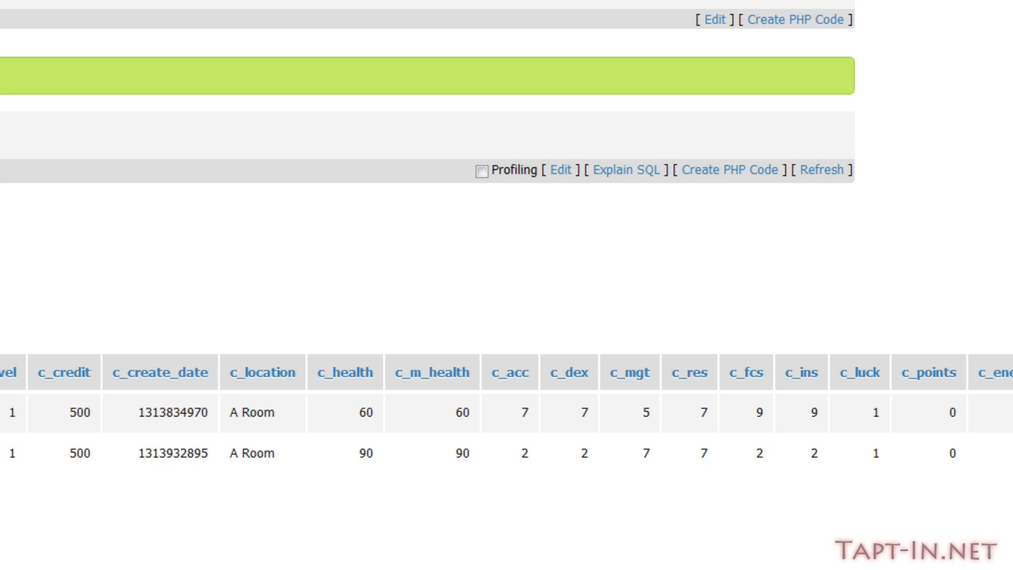
{"action": "scroll", "coordinate": [507, 285], "scroll_direction": "right", "scroll_amount": 10}
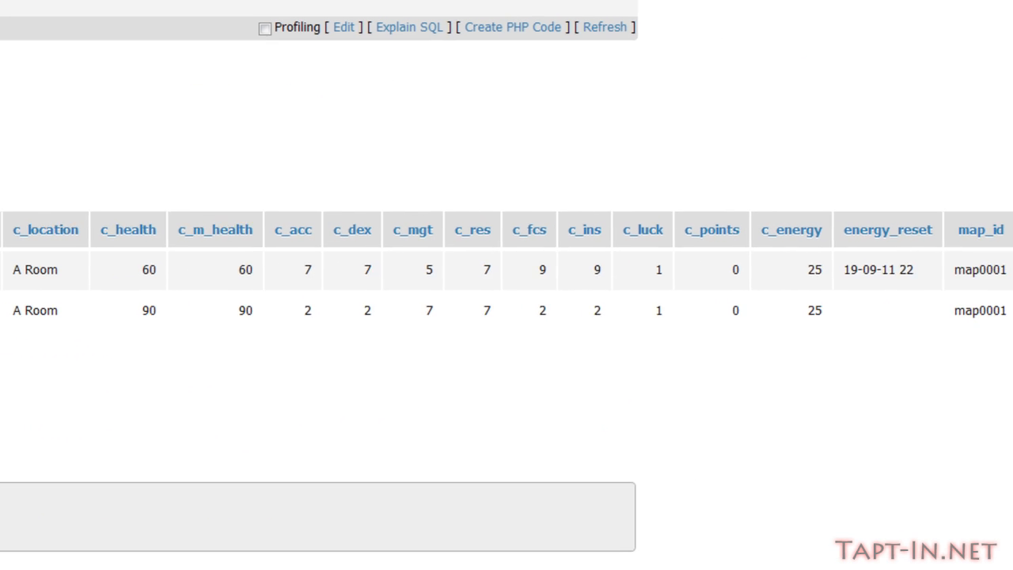
{"action": "left_click_drag", "start_coordinate": [910, 271], "coordinate": [826, 270]}
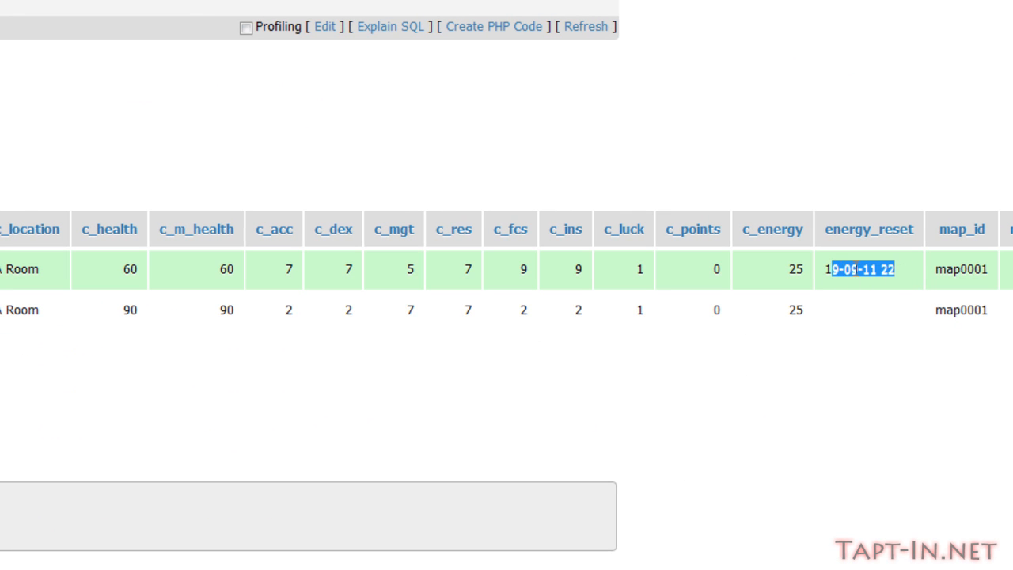
{"action": "left_click", "coordinate": [885, 287]}
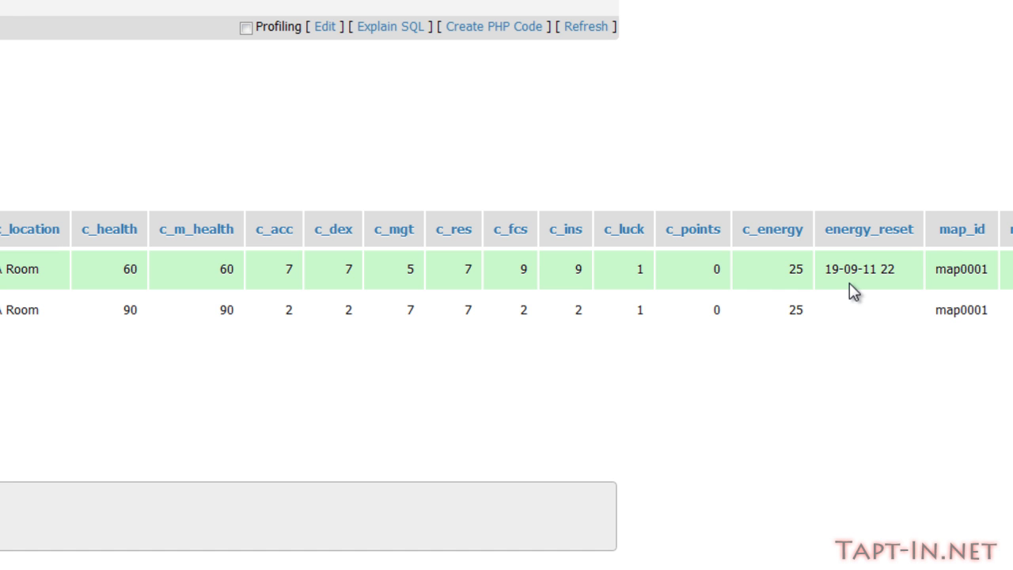
{"action": "left_click", "coordinate": [870, 273]}
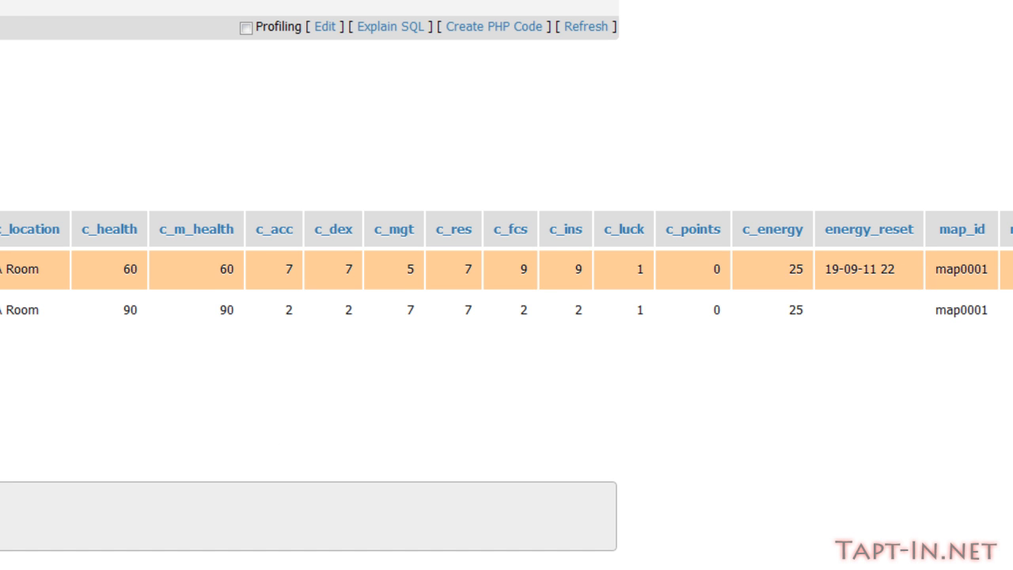
{"action": "scroll", "coordinate": [506, 284], "scroll_direction": "left", "scroll_amount": 10}
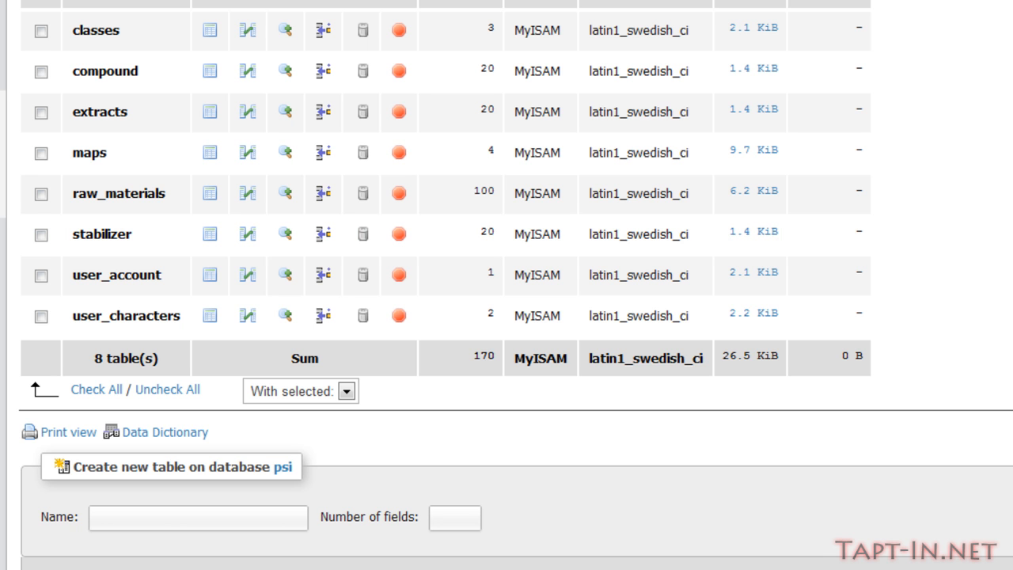
Step: Create a new table named user_materials with 5 fields and submit it
{"action": "left_click", "coordinate": [107, 518]}
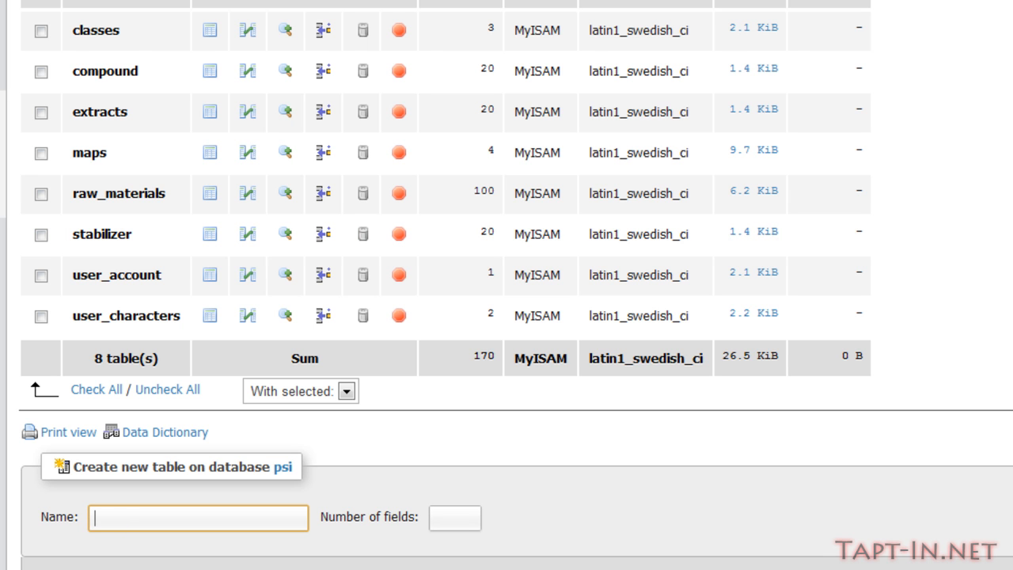
{"action": "type", "text": "user_"}
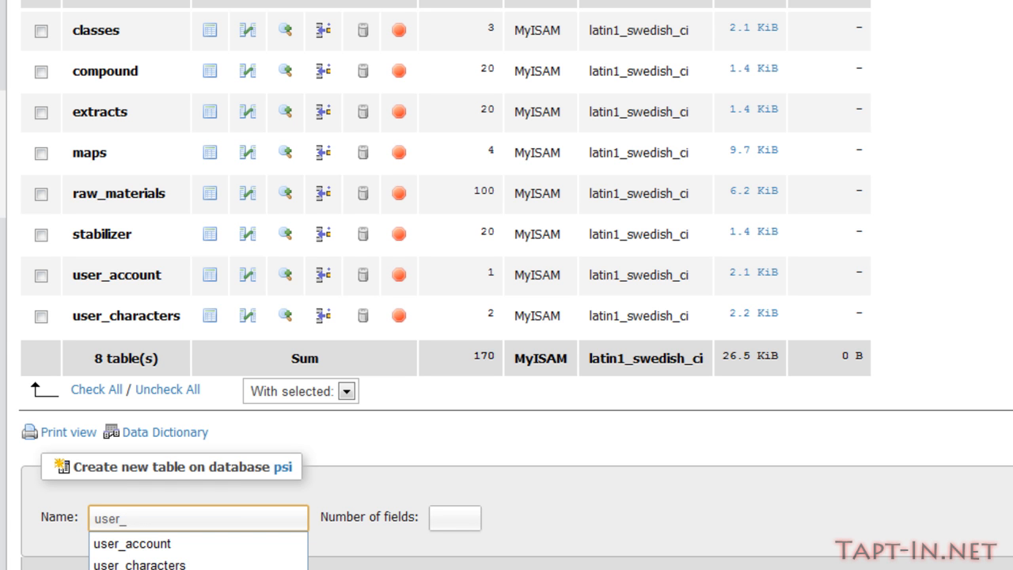
{"action": "type", "text": "mater"}
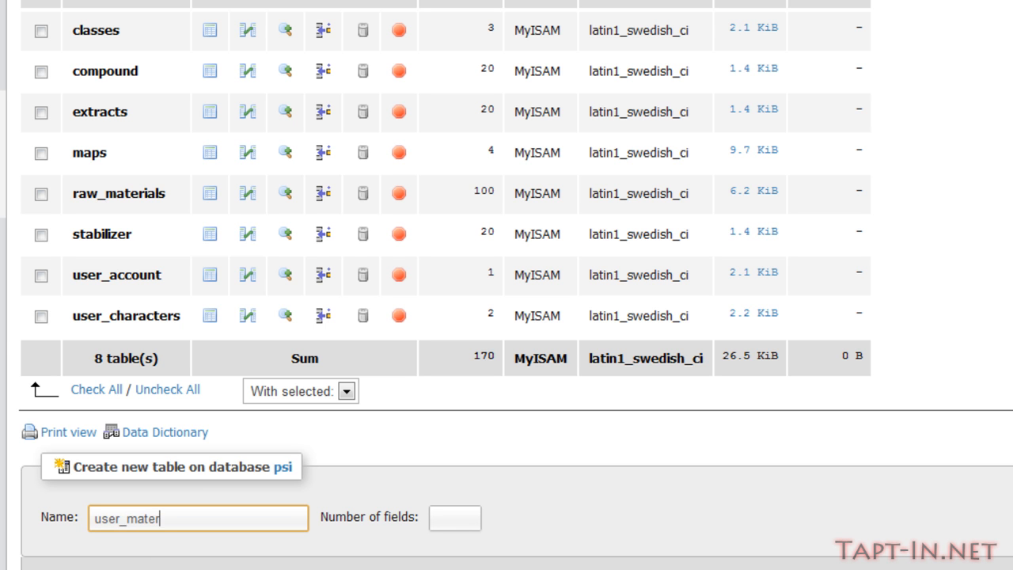
{"action": "type", "text": "ials"}
{"action": "key", "text": "Tab"}
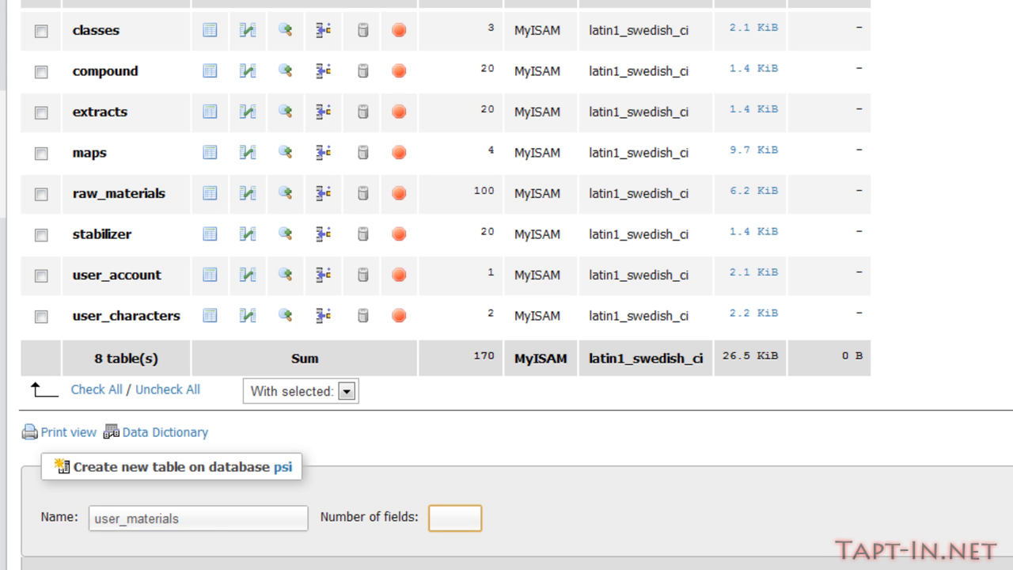
{"action": "type", "text": "5"}
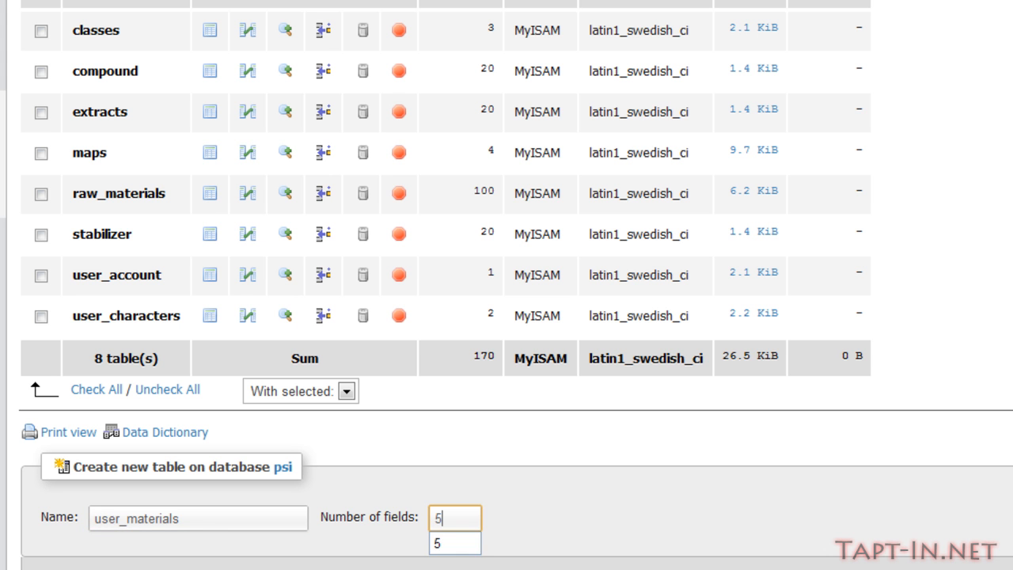
{"action": "key", "text": "Return"}
{"action": "scroll", "coordinate": [506, 285], "scroll_direction": "down", "scroll_amount": 3}
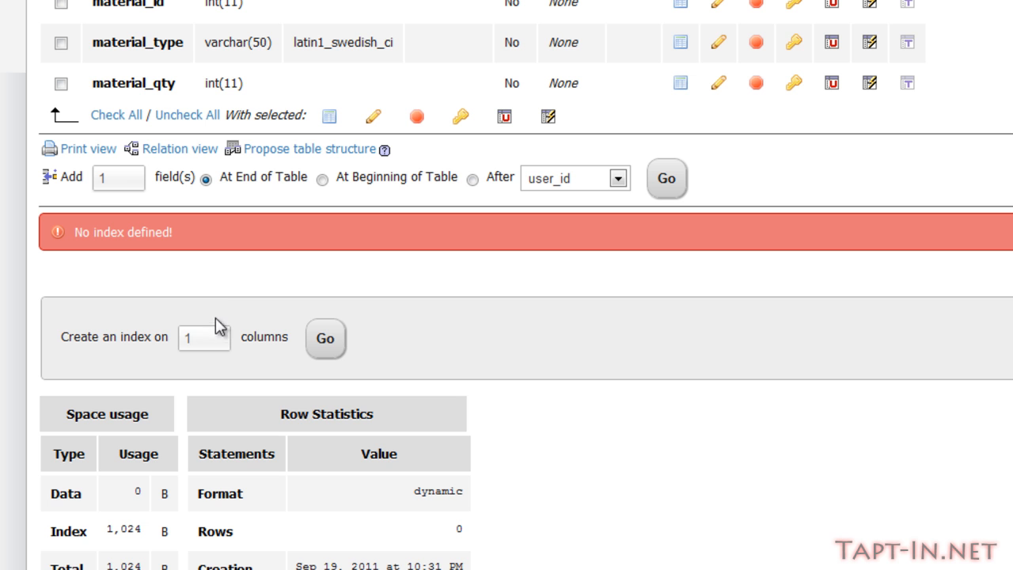
Step: Request a new index on user_materials spanning three columns
{"action": "left_click_drag", "start_coordinate": [200, 338], "coordinate": [158, 340]}
{"action": "type", "text": "3"}
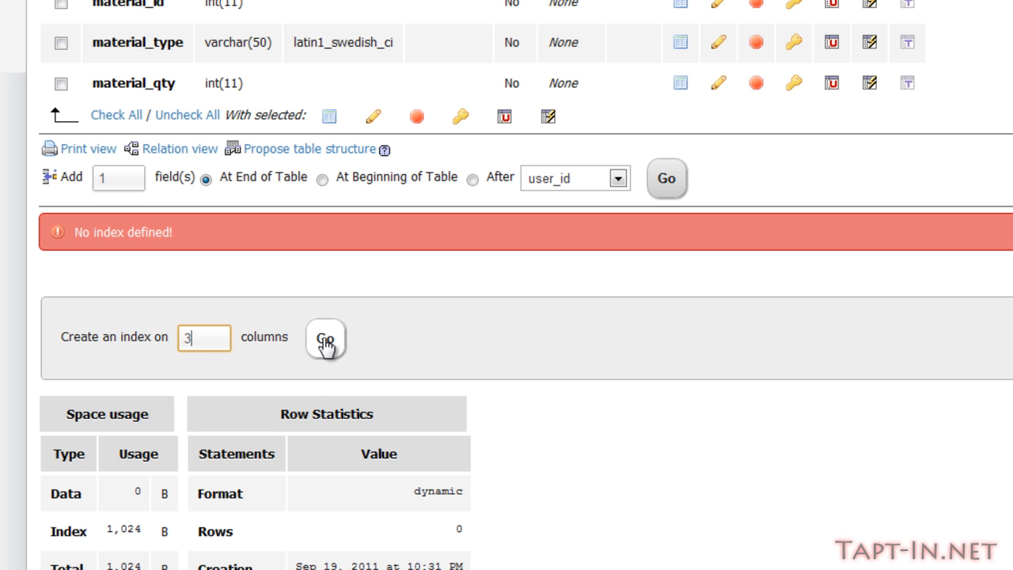
{"action": "left_click", "coordinate": [326, 338]}
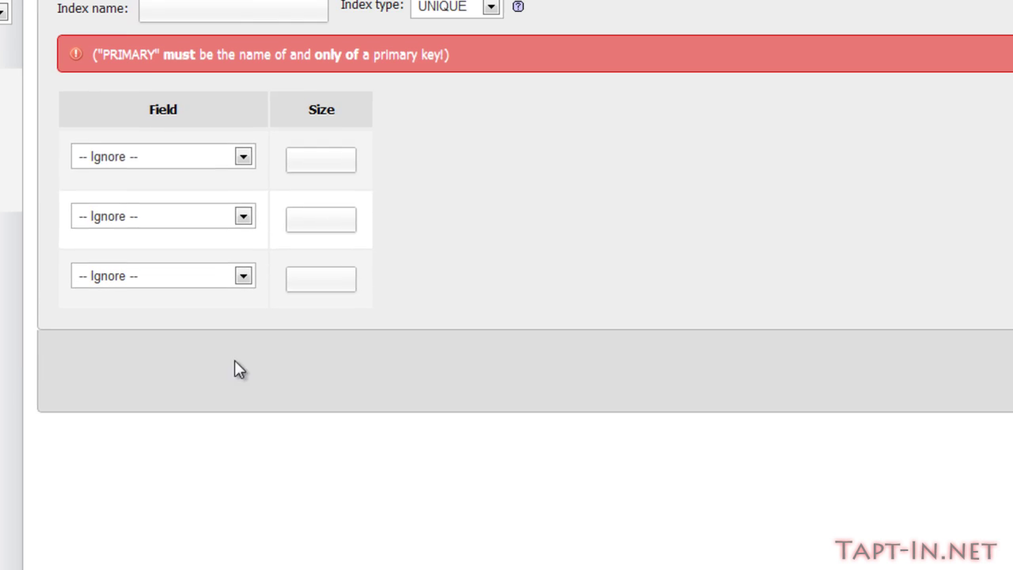
Step: Create a UNIQUE index covering user_id, material_id and material_type
{"action": "left_click", "coordinate": [243, 168]}
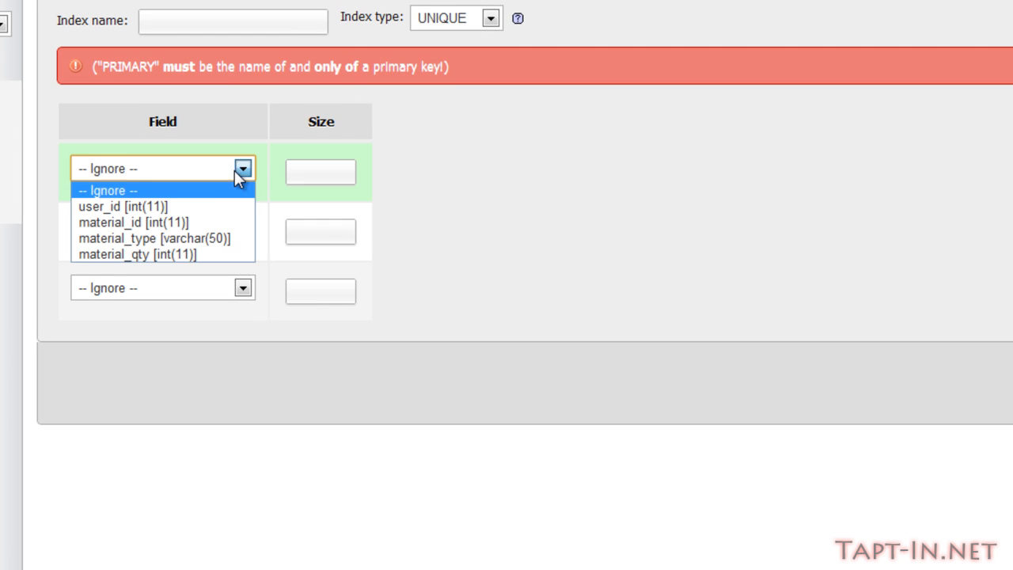
{"action": "left_click", "coordinate": [203, 208]}
{"action": "left_click", "coordinate": [196, 230]}
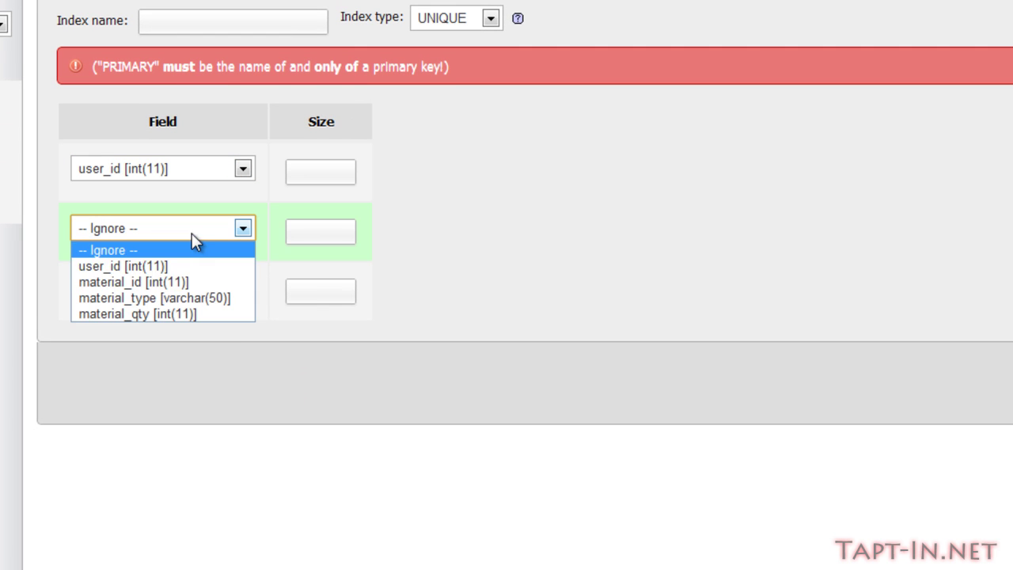
{"action": "left_click", "coordinate": [170, 282]}
{"action": "left_click", "coordinate": [157, 360]}
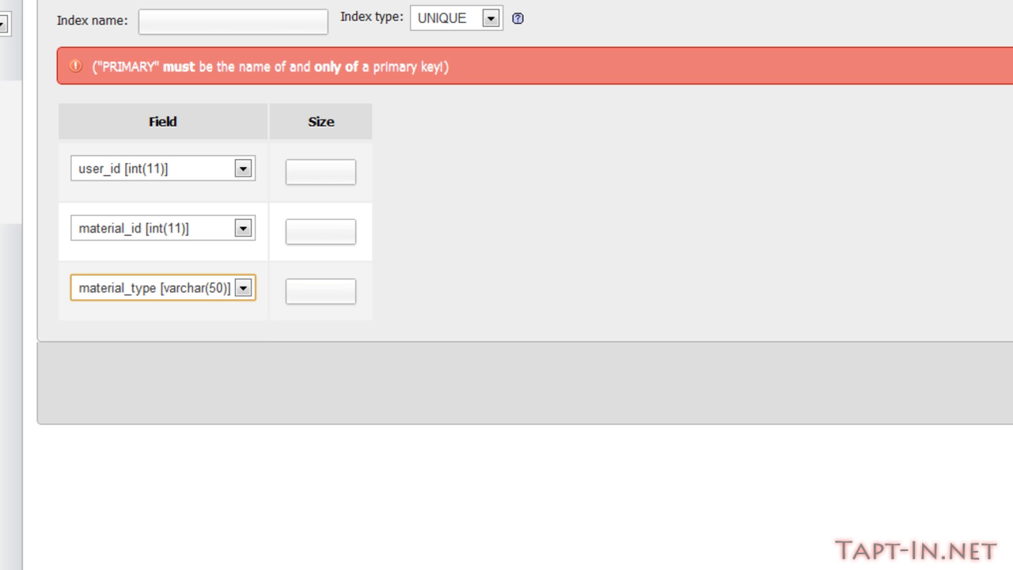
{"action": "key", "text": "Return"}
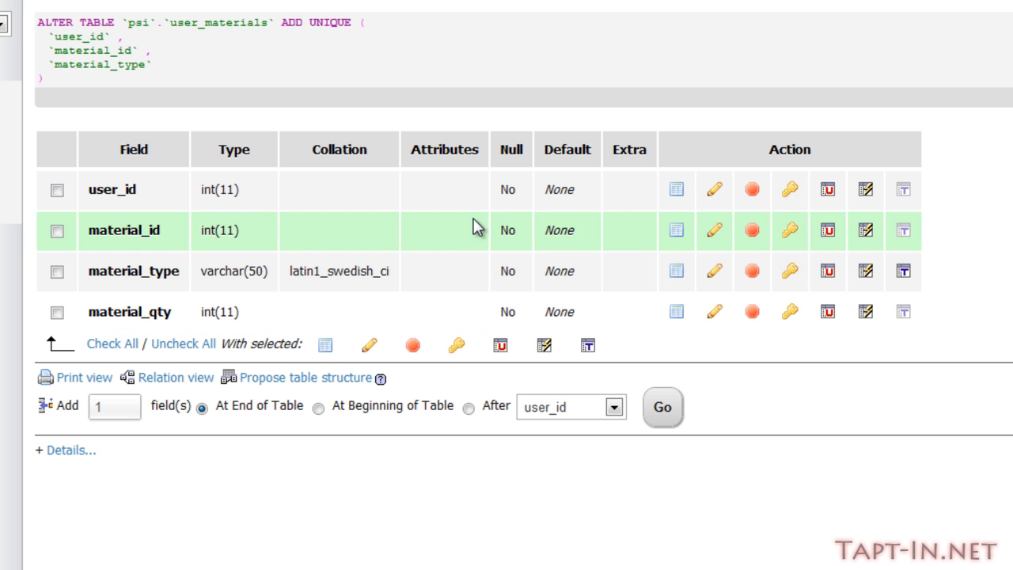
Step: Change material_type to ENUM('compound','stabilizer','raw','extract') and save the column
{"action": "left_click", "coordinate": [714, 271]}
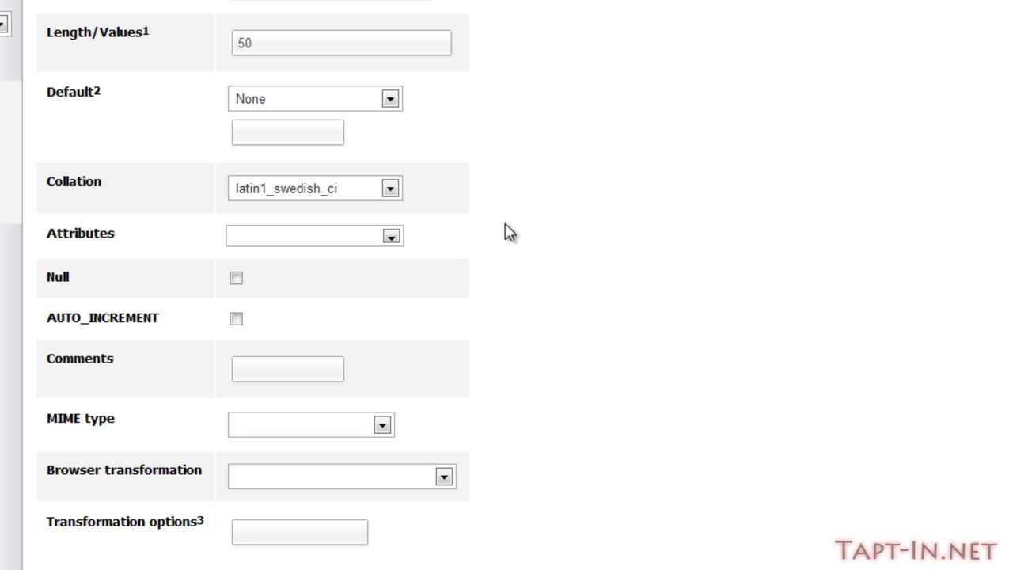
{"action": "scroll", "coordinate": [321, 142], "scroll_direction": "up", "scroll_amount": 3}
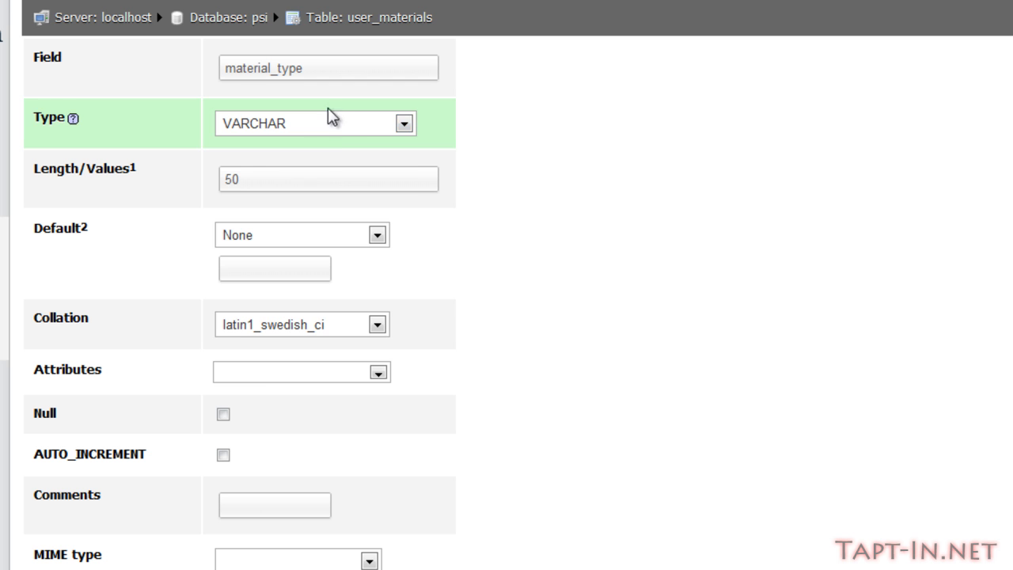
{"action": "left_click", "coordinate": [316, 126]}
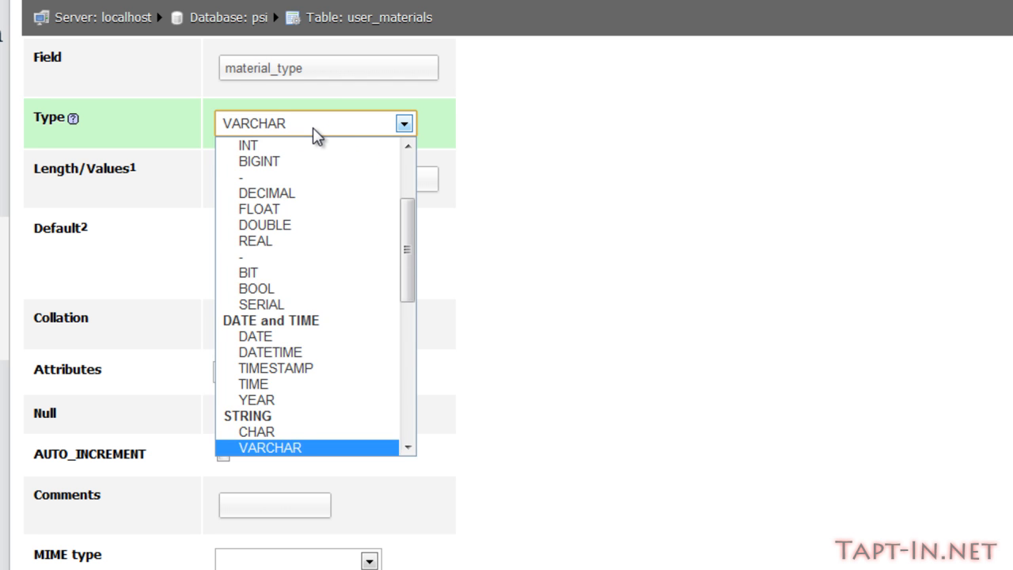
{"action": "key", "text": "e"}
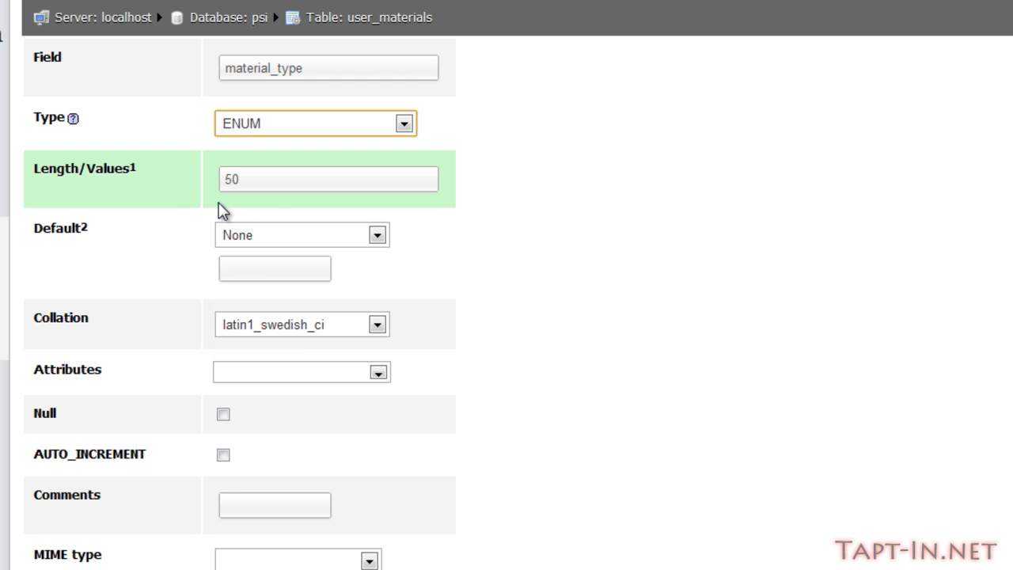
{"action": "double_click", "coordinate": [323, 180]}
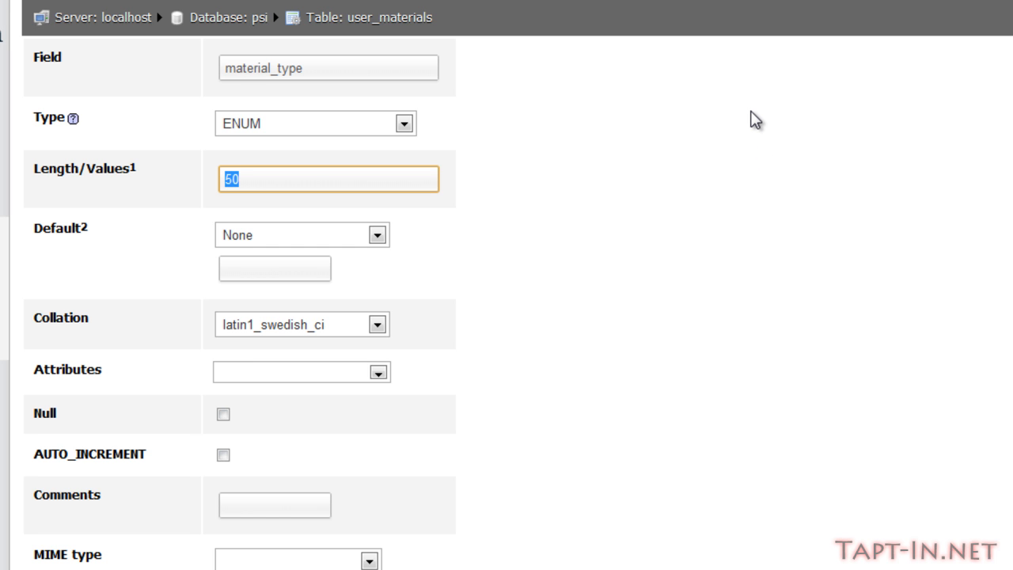
{"action": "key", "text": "ctrl+v"}
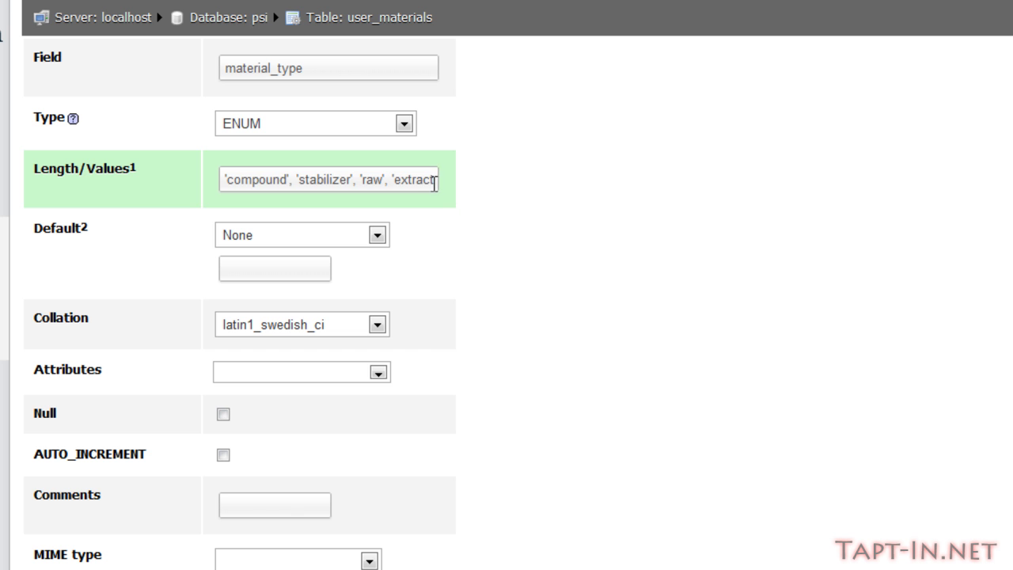
{"action": "left_click_drag", "start_coordinate": [420, 180], "coordinate": [459, 184]}
{"action": "left_click", "coordinate": [443, 208]}
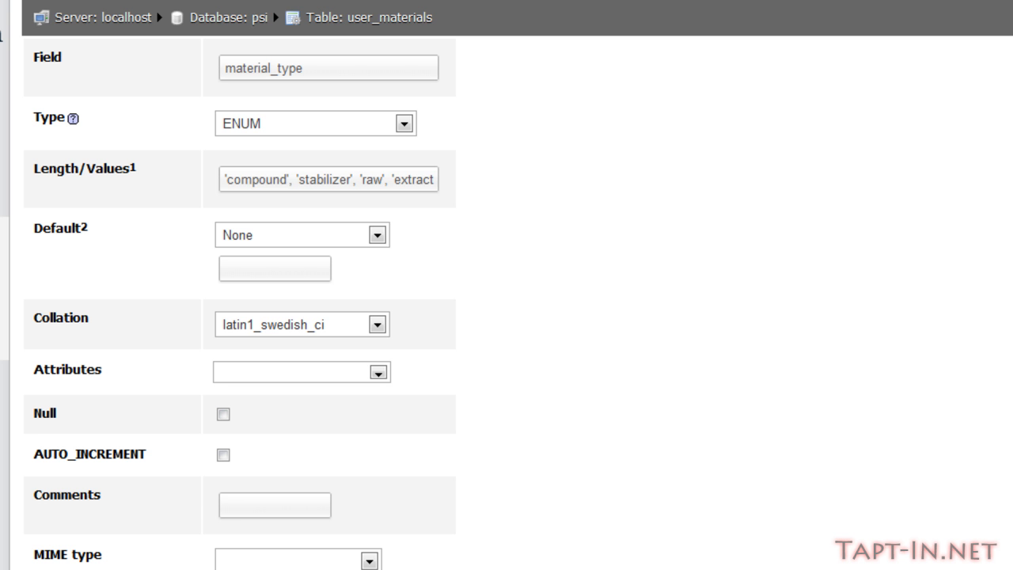
{"action": "key", "text": "Return"}
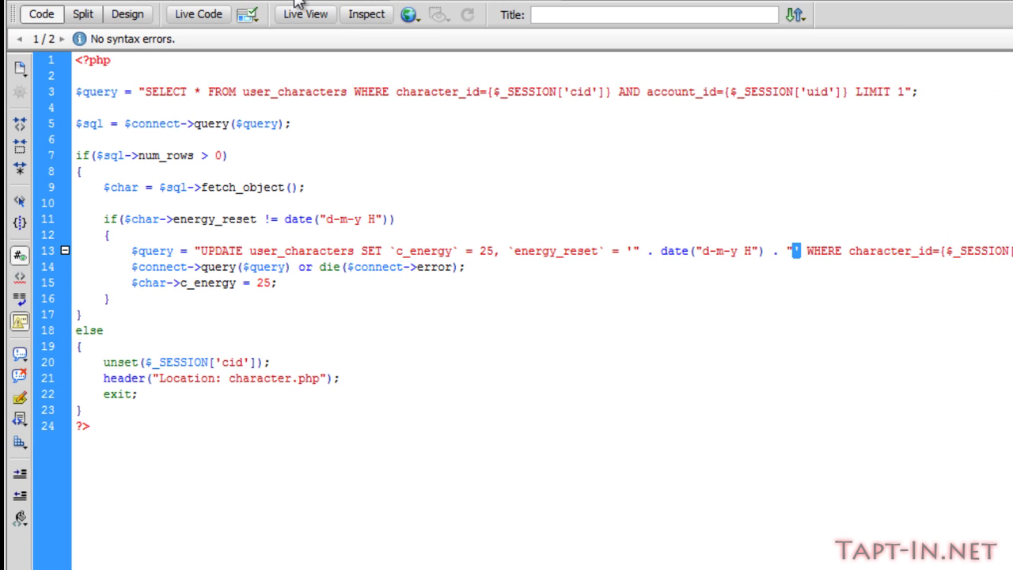
Step: Return to the search-area script and place the cursor at the end of line 25
{"action": "left_click", "coordinate": [304, 4]}
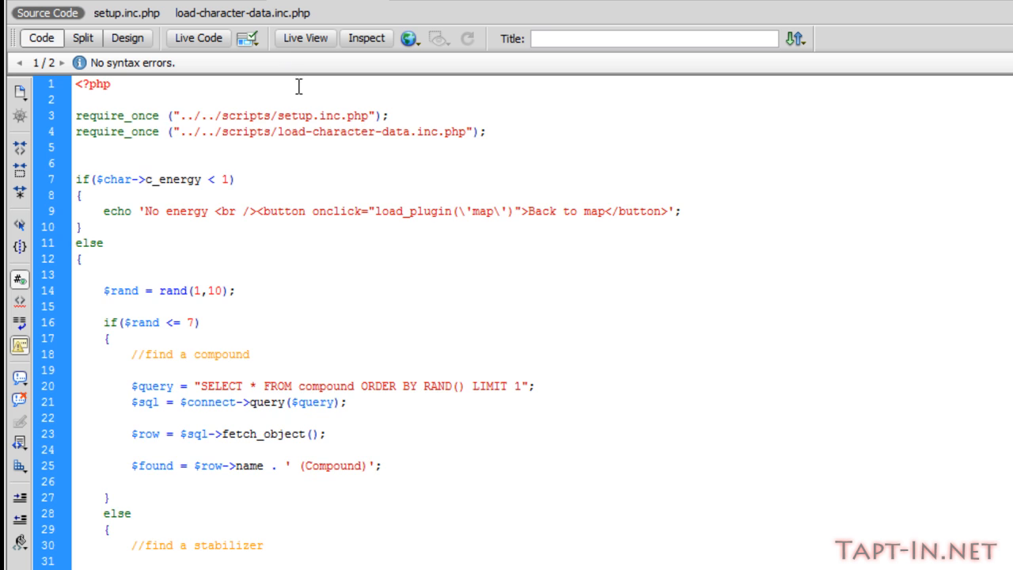
{"action": "scroll", "coordinate": [304, 133], "scroll_direction": "down", "scroll_amount": 3}
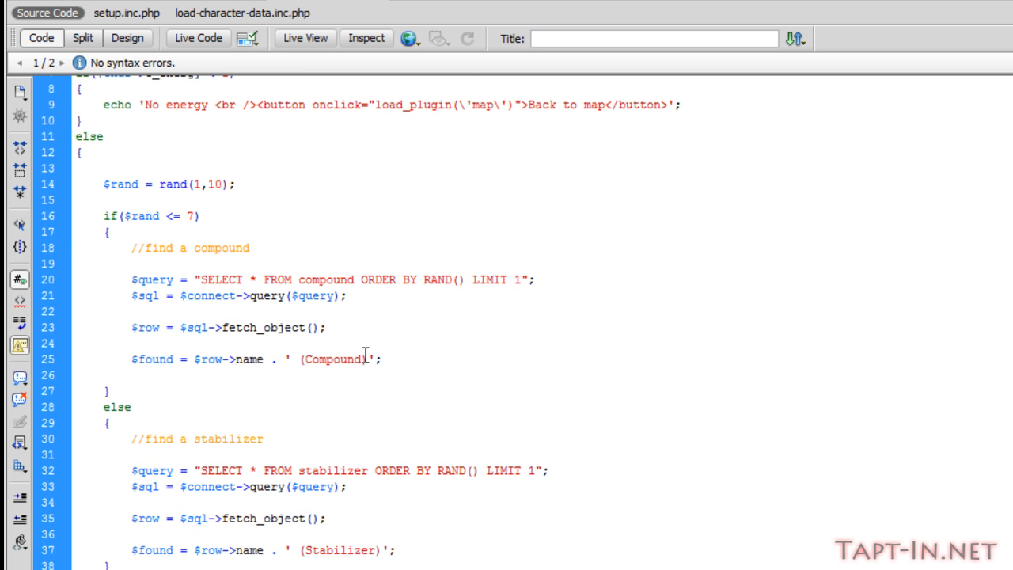
{"action": "left_click", "coordinate": [418, 362]}
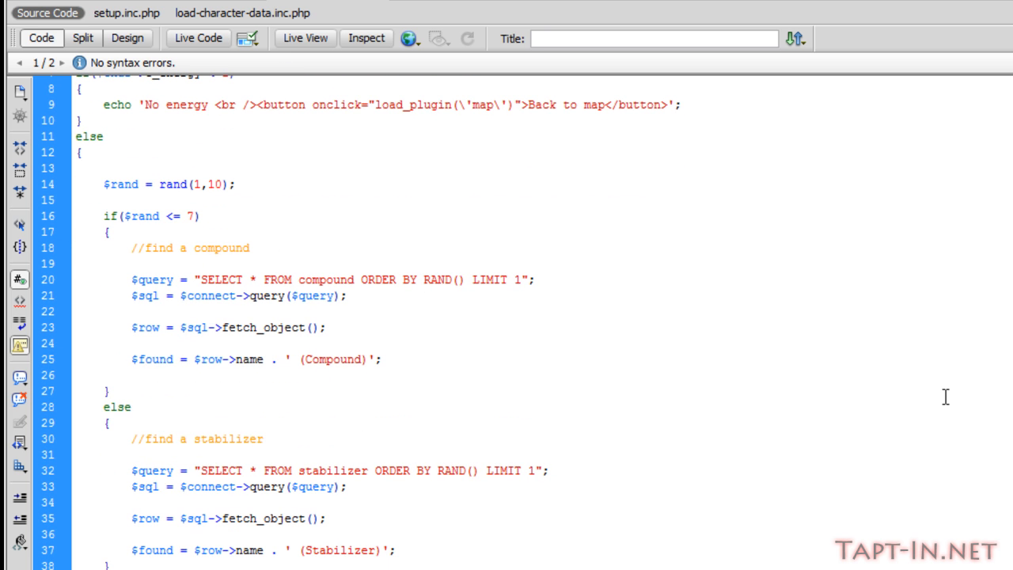